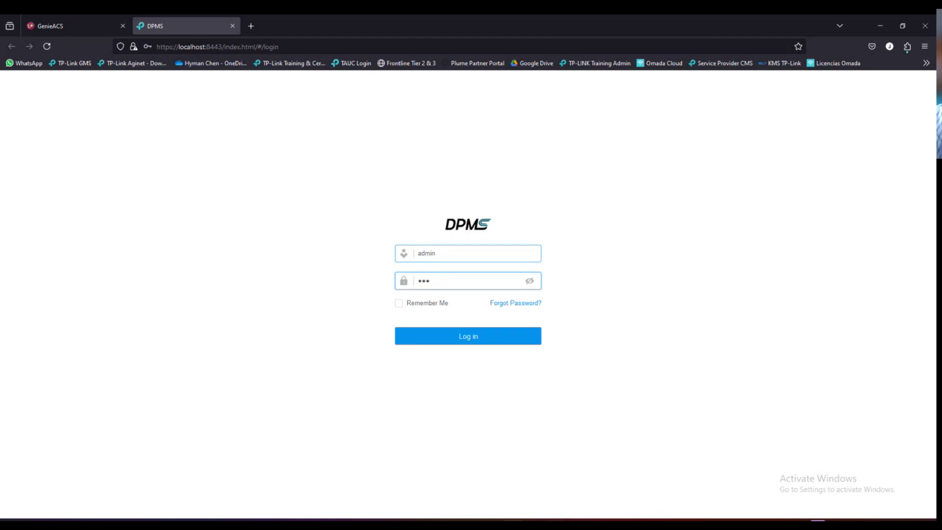
- Log in as admin, decline saving the password, and review the DS-P8000-X2 OLT in the device list
{"action": "key", "text": "Return"}
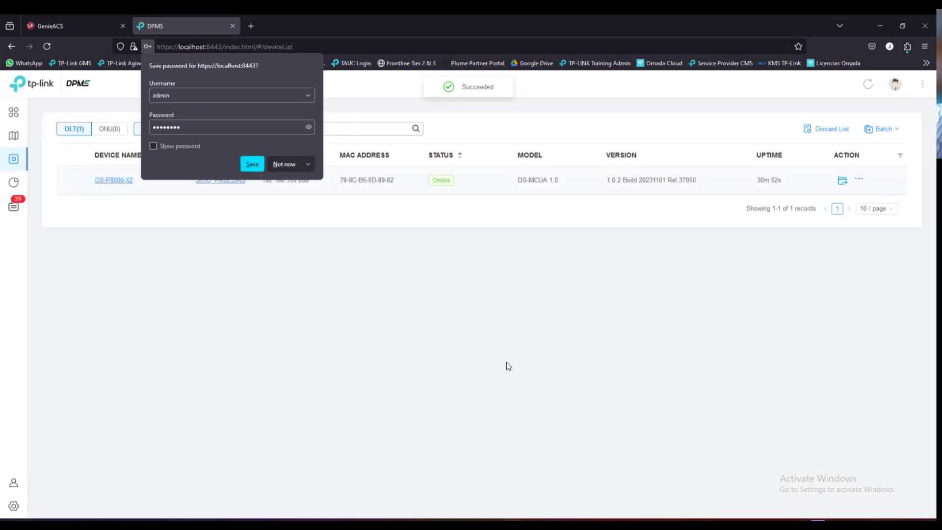
{"action": "left_click", "coordinate": [501, 353]}
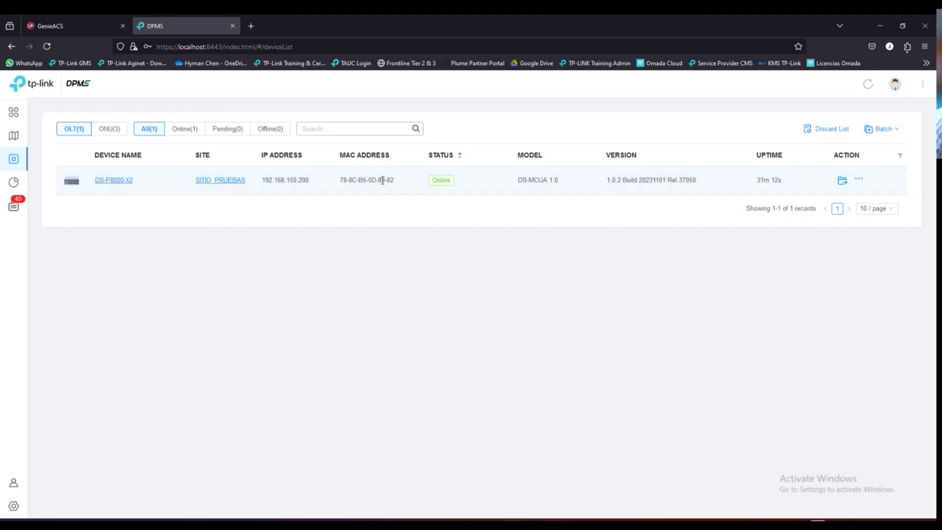
{"action": "left_click_drag", "start_coordinate": [519, 181], "coordinate": [558, 181]}
{"action": "left_click", "coordinate": [526, 180]}
{"action": "left_click", "coordinate": [550, 209]}
- On the dashboard, check the online OLT and active ONU counts and the XZ000-G3, XC220-G3, XN020-G3v ONUs
{"action": "left_click", "coordinate": [14, 112]}
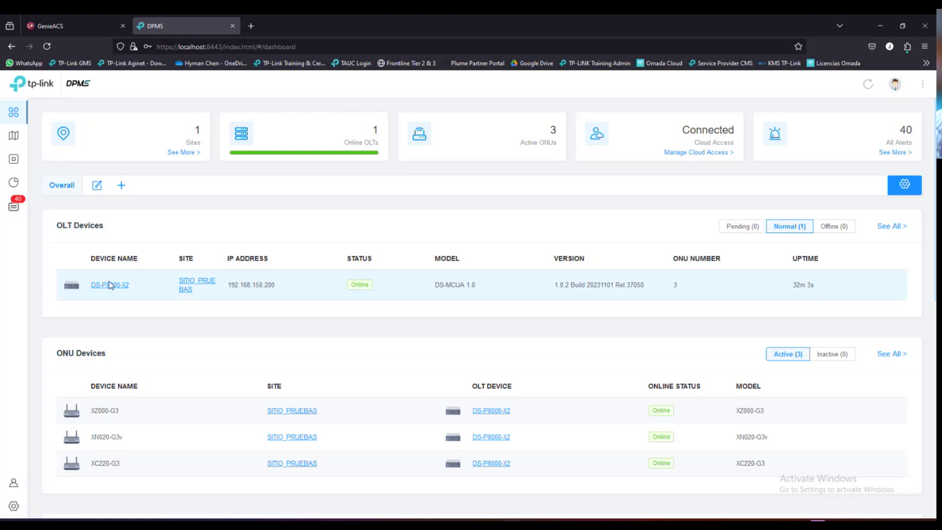
{"action": "double_click", "coordinate": [377, 130]}
{"action": "double_click", "coordinate": [553, 130]}
{"action": "scroll", "coordinate": [419, 313], "scroll_direction": "down", "scroll_amount": 2}
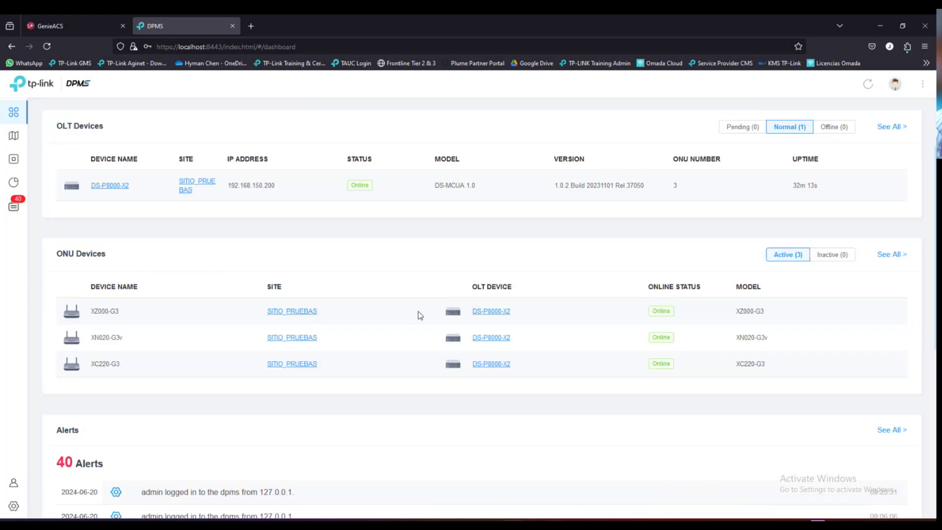
{"action": "left_click_drag", "start_coordinate": [119, 313], "coordinate": [94, 364]}
{"action": "left_click", "coordinate": [110, 312]}
{"action": "left_click", "coordinate": [114, 362]}
{"action": "left_click_drag", "start_coordinate": [125, 339], "coordinate": [179, 312]}
{"action": "left_click", "coordinate": [200, 275]}
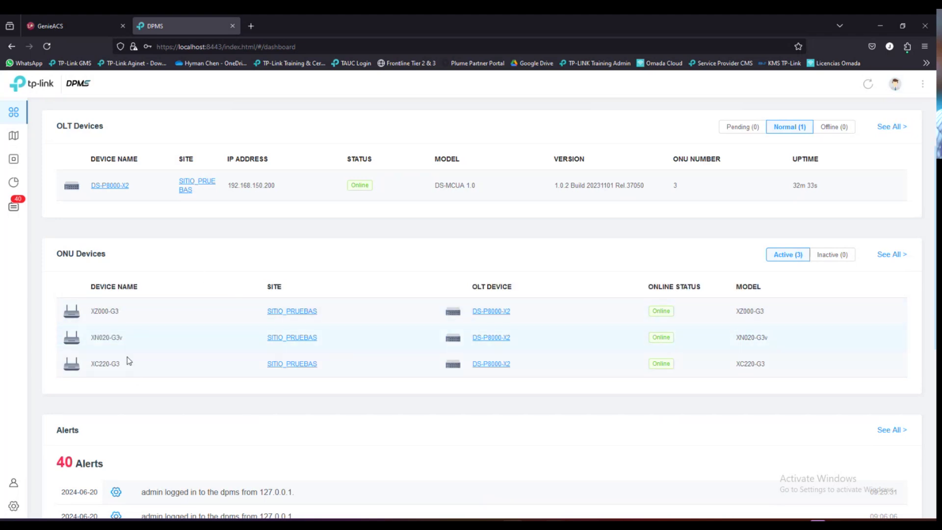
- Re-check the XZ000-G3 ONU name and model on the dashboard, then return to the device list
{"action": "scroll", "coordinate": [364, 270], "scroll_direction": "up", "scroll_amount": 1}
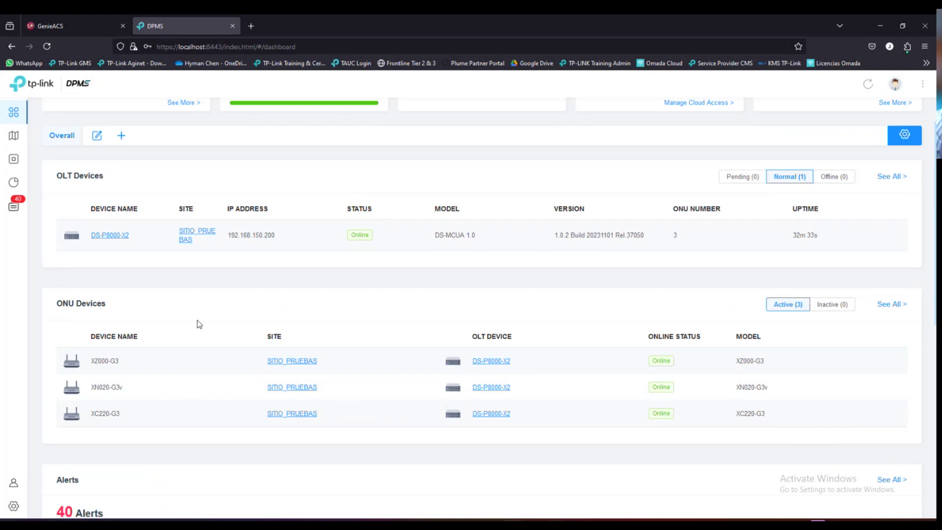
{"action": "scroll", "coordinate": [199, 324], "scroll_direction": "down", "scroll_amount": 1}
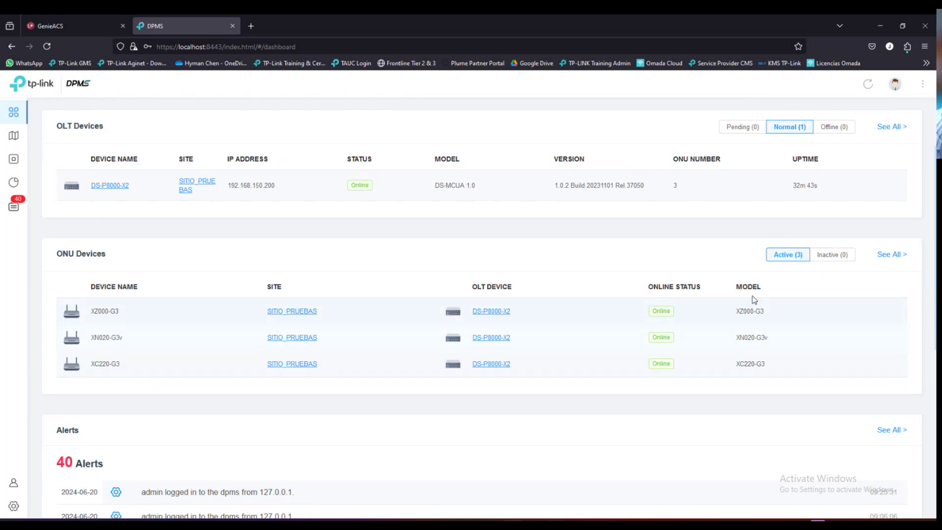
{"action": "left_click_drag", "start_coordinate": [118, 311], "coordinate": [91, 319]}
{"action": "left_click", "coordinate": [307, 259]}
{"action": "left_click_drag", "start_coordinate": [763, 312], "coordinate": [720, 274]}
{"action": "left_click", "coordinate": [709, 257]}
{"action": "scroll", "coordinate": [423, 478], "scroll_direction": "down", "scroll_amount": 8}
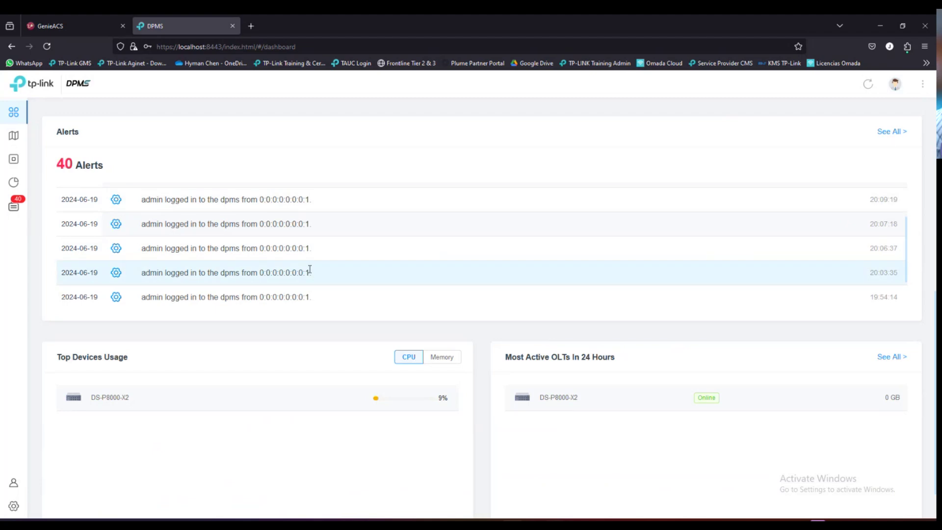
{"action": "scroll", "coordinate": [310, 270], "scroll_direction": "up", "scroll_amount": 4}
{"action": "scroll", "coordinate": [291, 311], "scroll_direction": "up", "scroll_amount": 2}
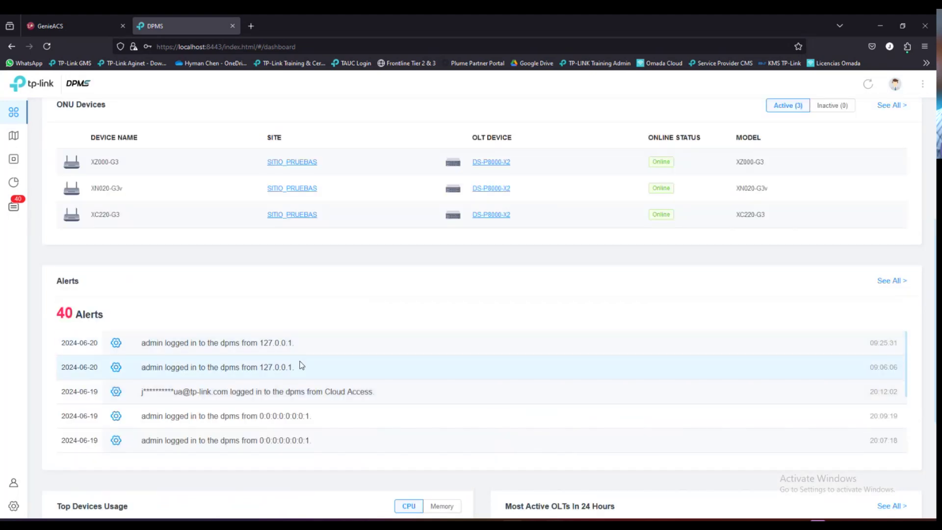
{"action": "scroll", "coordinate": [302, 365], "scroll_direction": "up", "scroll_amount": 5}
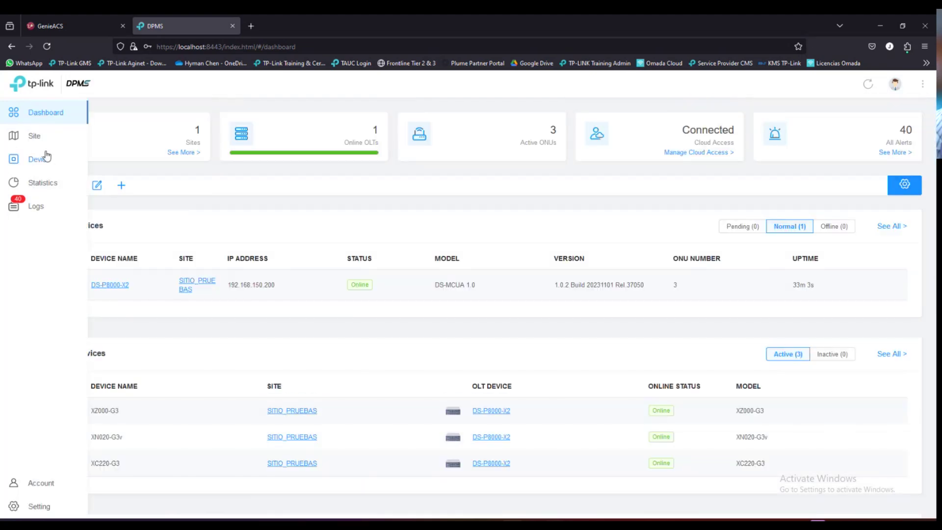
{"action": "left_click", "coordinate": [47, 156]}
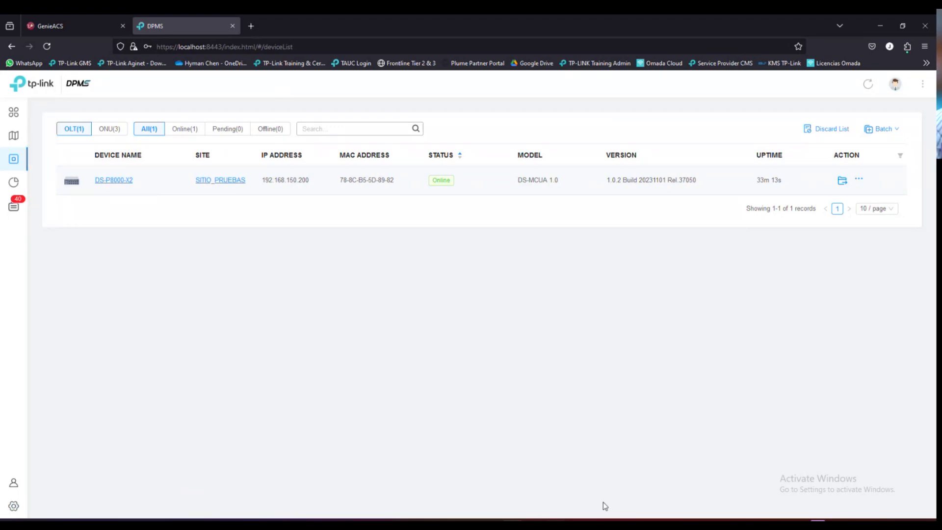
- View the Settings > Cloud Access page, then go back to the device list
{"action": "left_click", "coordinate": [31, 508]}
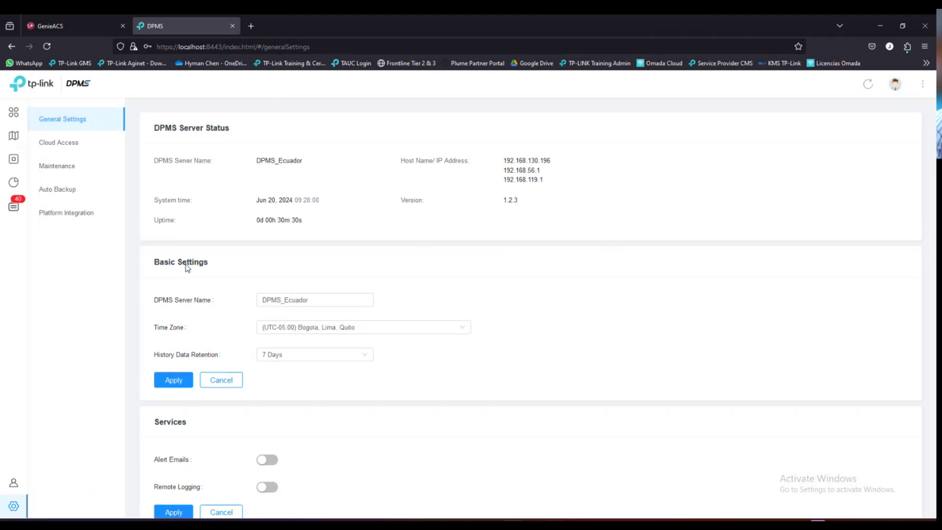
{"action": "left_click", "coordinate": [58, 146]}
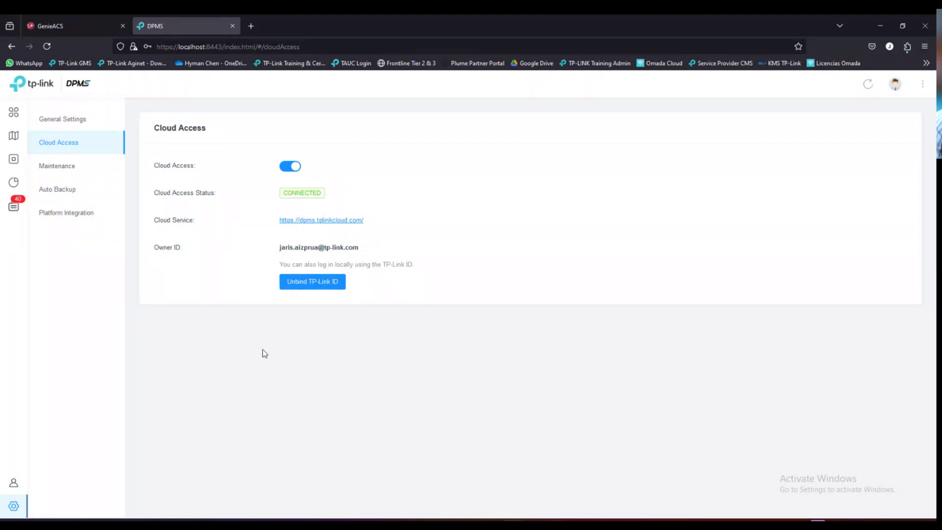
{"action": "mouse_move", "coordinate": [25, 137]}
{"action": "left_click", "coordinate": [31, 160]}
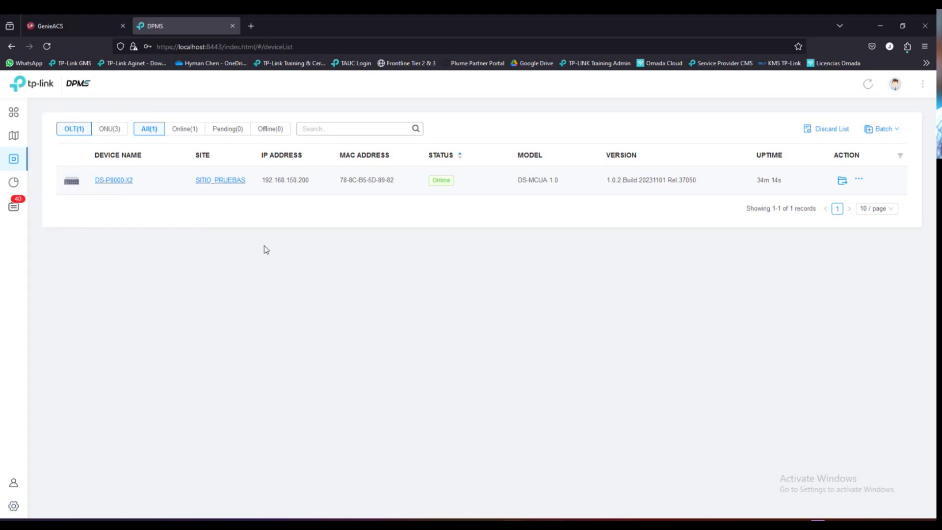
- Reopen Cloud Access settings and check the TP-Link ID account the controller is bound to
{"action": "left_click", "coordinate": [15, 506]}
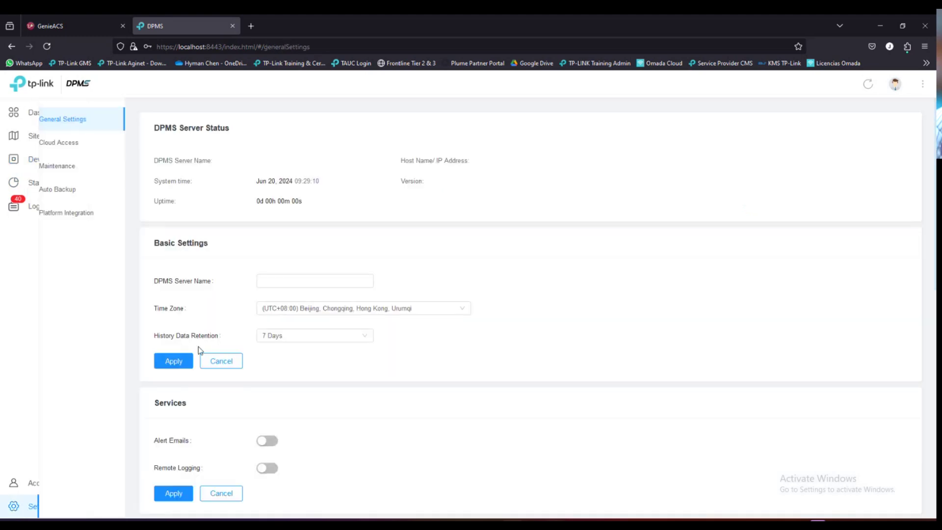
{"action": "left_click", "coordinate": [68, 144]}
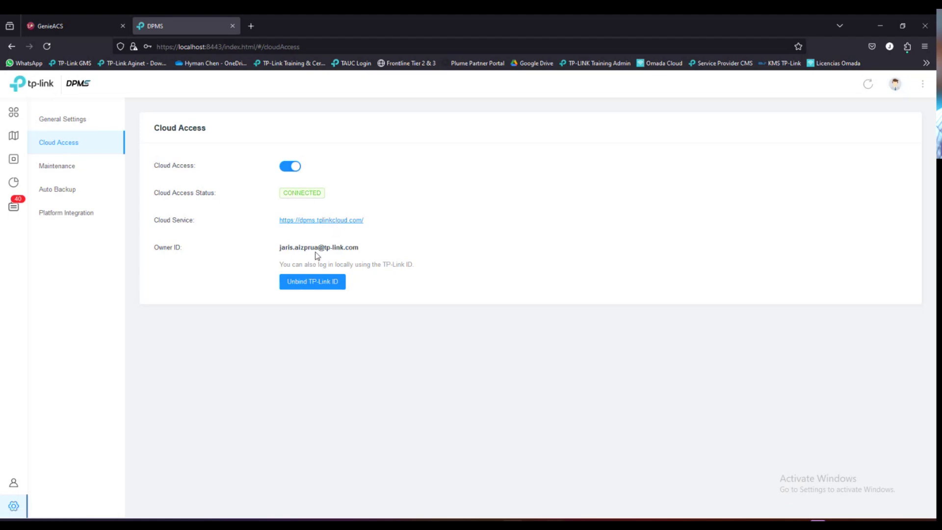
{"action": "left_click_drag", "start_coordinate": [280, 247], "coordinate": [400, 251]}
{"action": "left_click", "coordinate": [278, 275]}
- Sign in to the DPMS Cloud portal using the saved TP-Link ID login
{"action": "left_click", "coordinate": [343, 221]}
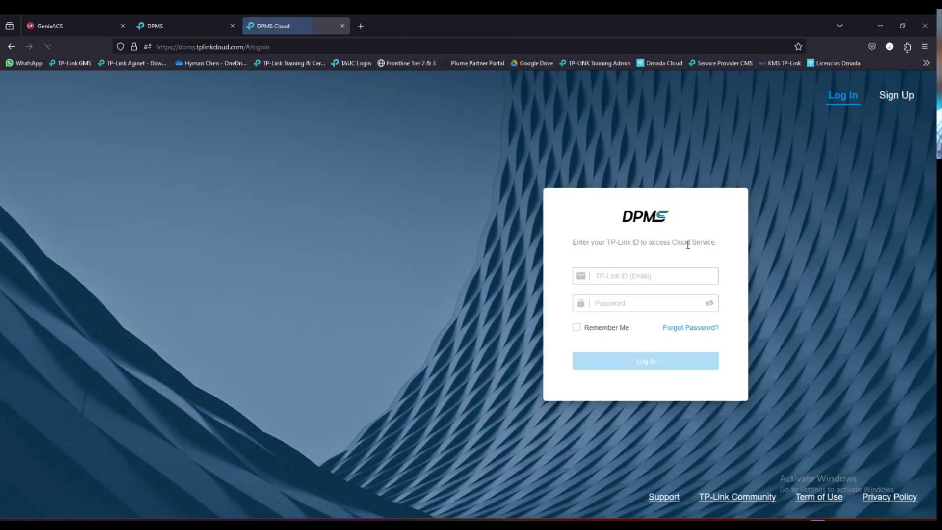
{"action": "left_click", "coordinate": [661, 276]}
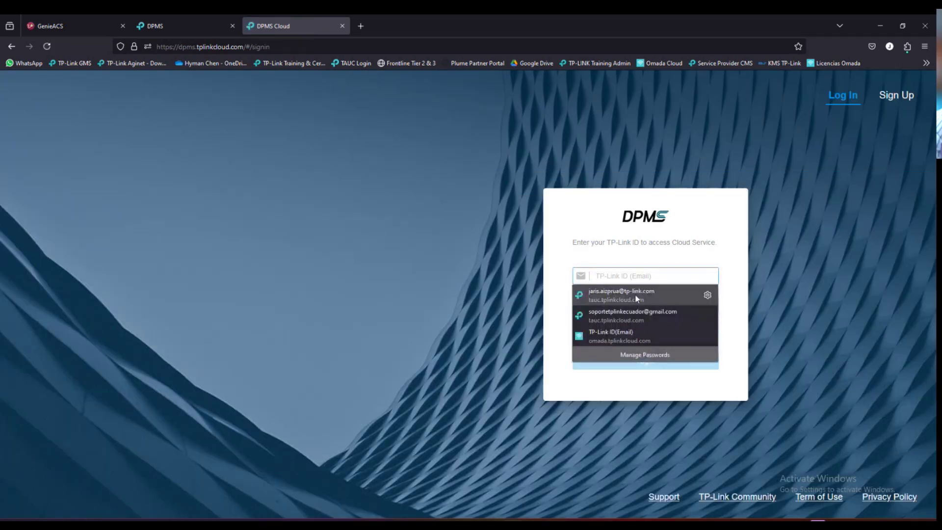
{"action": "left_click", "coordinate": [635, 296]}
{"action": "left_click", "coordinate": [645, 366]}
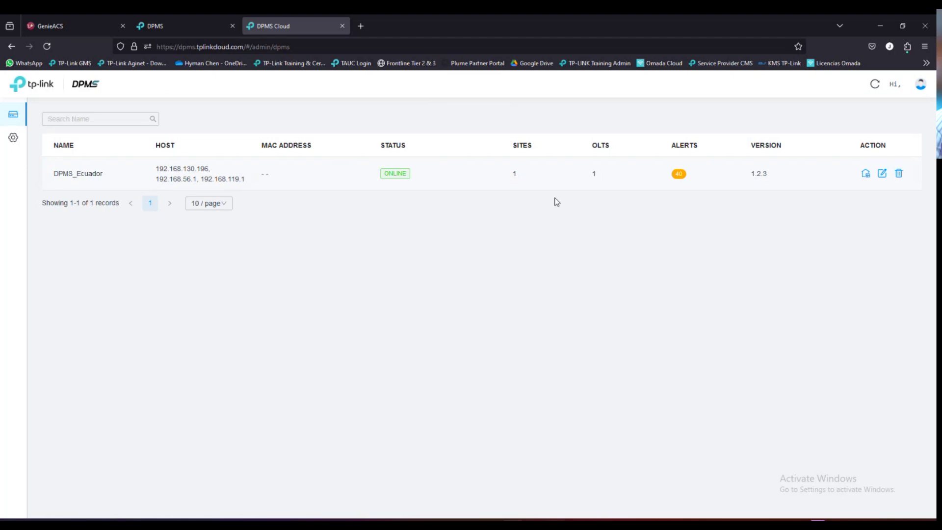
- Review controller DPMS_Ecuador's version 1.2.3 and site count, then launch it from the cloud
{"action": "left_click_drag", "start_coordinate": [54, 174], "coordinate": [104, 175]}
{"action": "left_click", "coordinate": [99, 187]}
{"action": "left_click", "coordinate": [122, 283]}
{"action": "left_click_drag", "start_coordinate": [56, 174], "coordinate": [104, 174]}
{"action": "left_click", "coordinate": [141, 269]}
{"action": "left_click", "coordinate": [762, 185]}
{"action": "left_click", "coordinate": [591, 175]}
{"action": "left_click", "coordinate": [866, 173]}
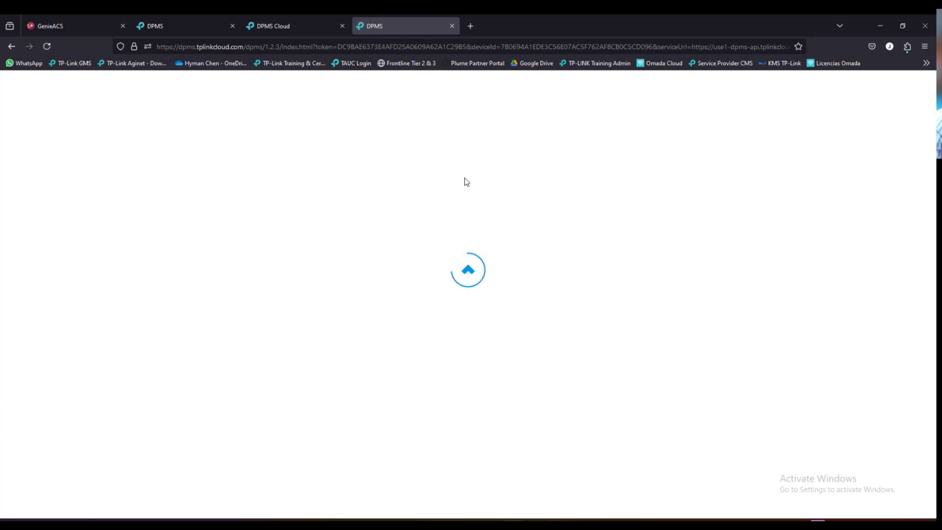
- Compare the web addresses of the cloud-launched and local DPMS tabs
{"action": "left_click", "coordinate": [213, 47]}
{"action": "left_click", "coordinate": [74, 209]}
{"action": "left_click", "coordinate": [183, 28]}
{"action": "left_click", "coordinate": [210, 48]}
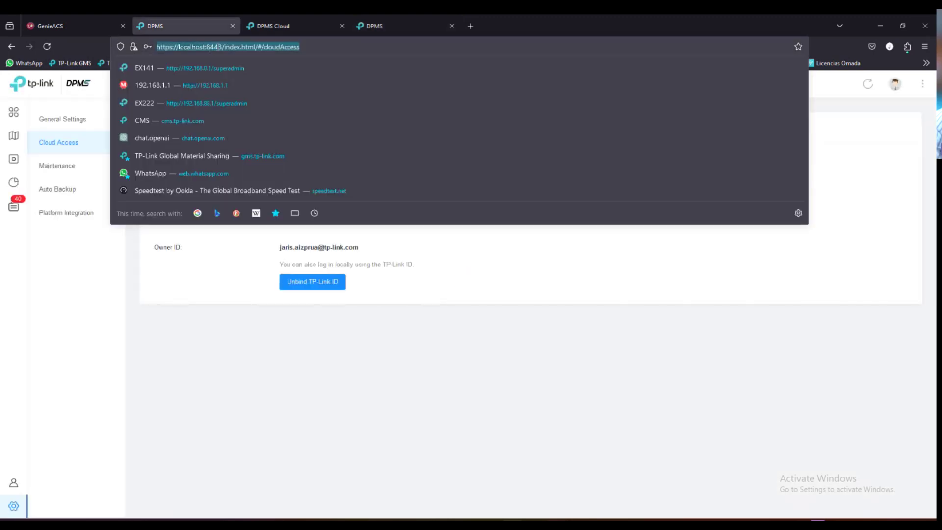
{"action": "left_click", "coordinate": [218, 47]}
{"action": "left_click_drag", "start_coordinate": [206, 47], "coordinate": [166, 48]}
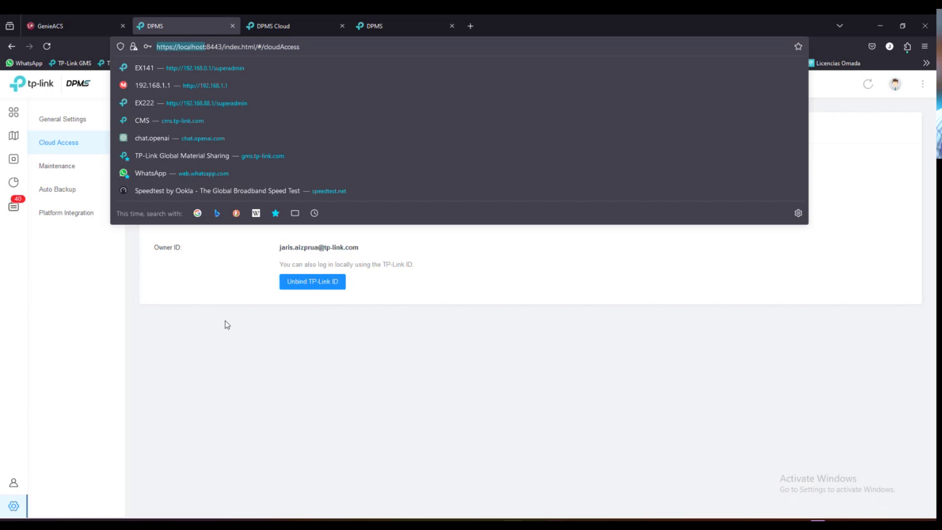
{"action": "left_click", "coordinate": [296, 83]}
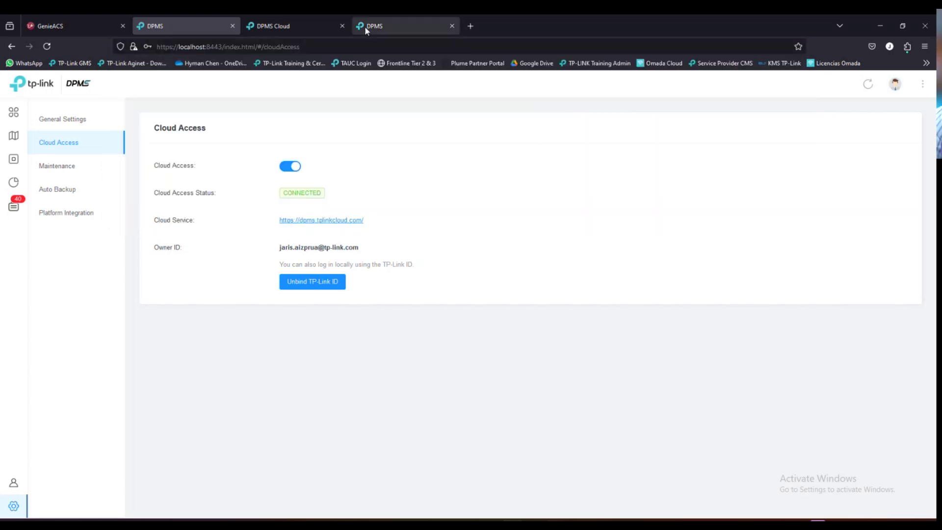
{"action": "left_click", "coordinate": [364, 25]}
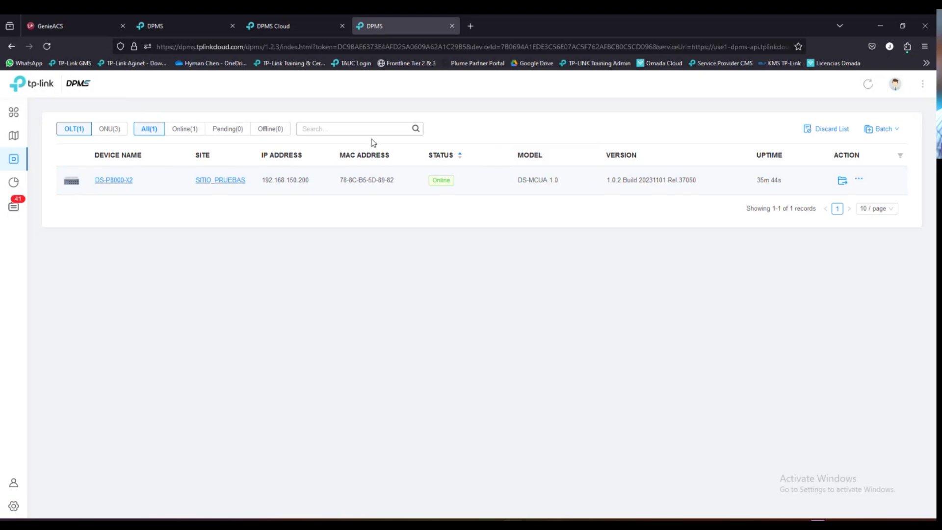
{"action": "left_click", "coordinate": [195, 25]}
- In the cloud-launched DPMS, view the dashboard and confirm cloud access status is Connected
{"action": "mouse_move", "coordinate": [18, 143]}
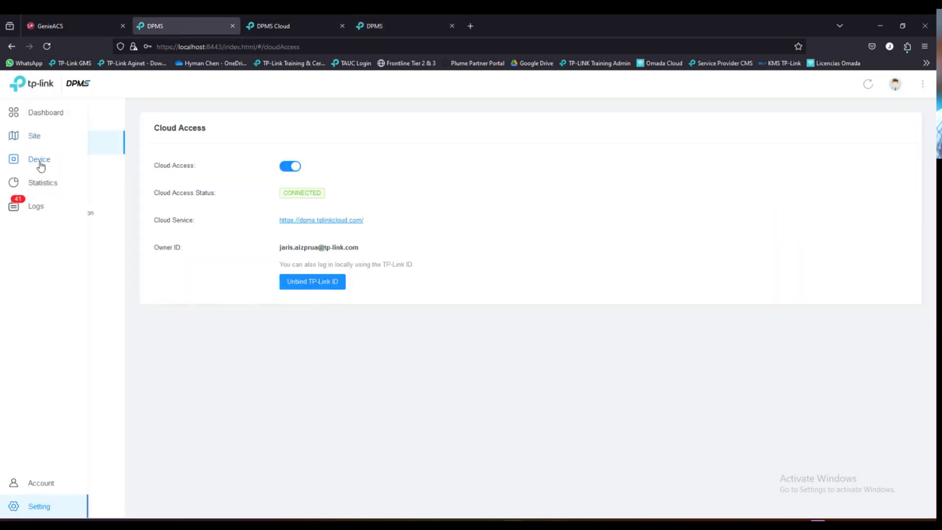
{"action": "left_click", "coordinate": [37, 162]}
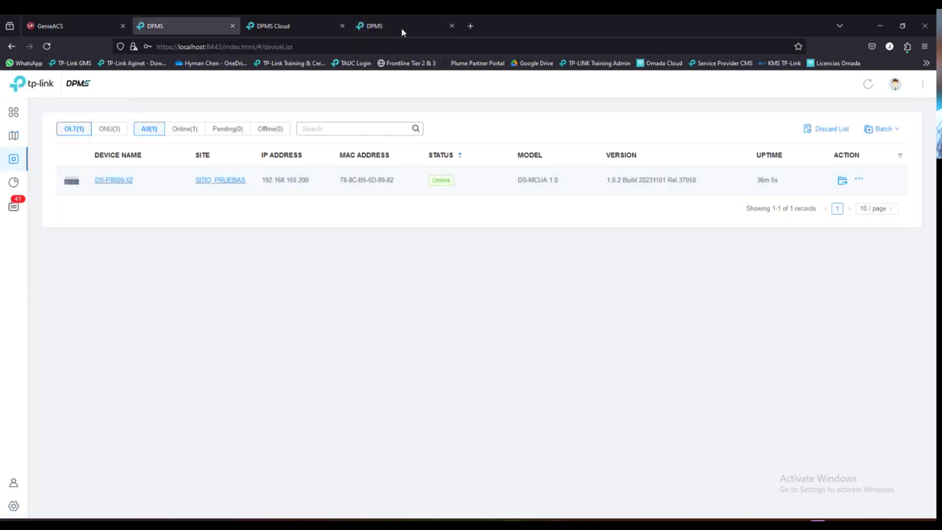
{"action": "left_click", "coordinate": [377, 28]}
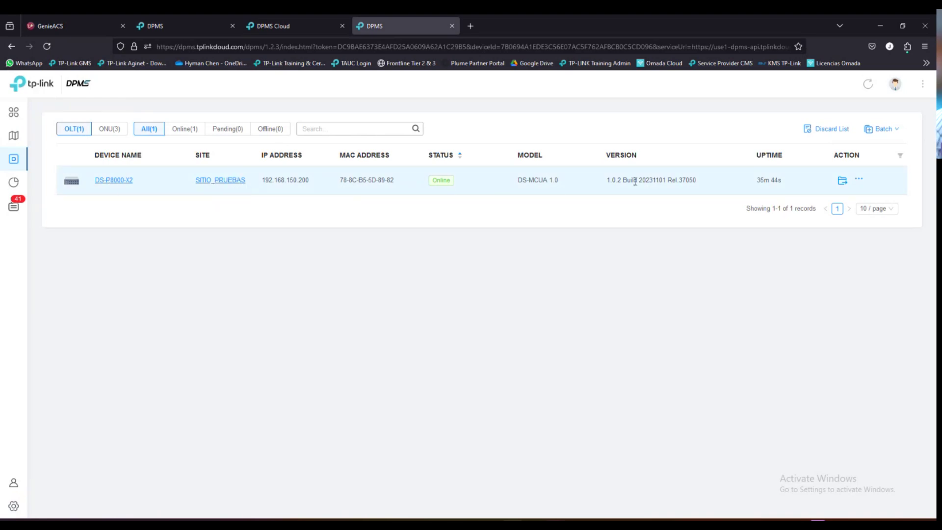
{"action": "mouse_move", "coordinate": [10, 216]}
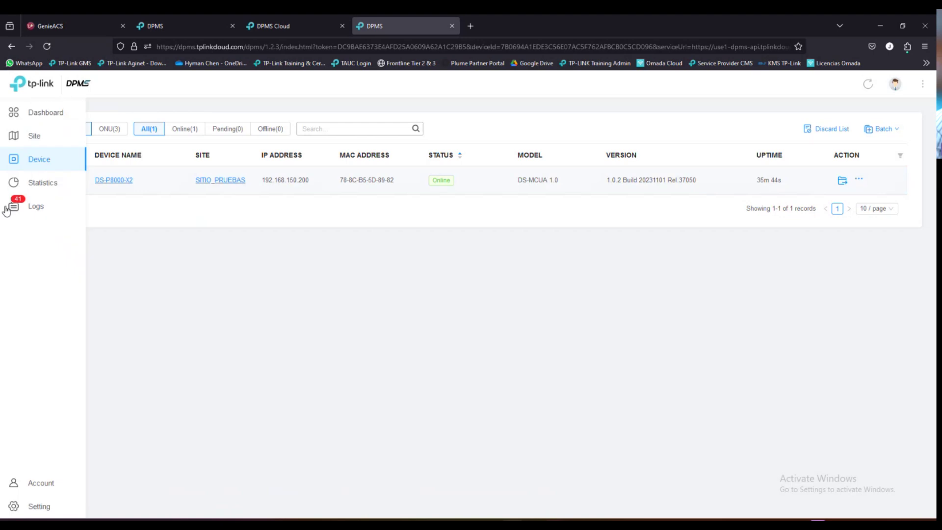
{"action": "left_click", "coordinate": [34, 114]}
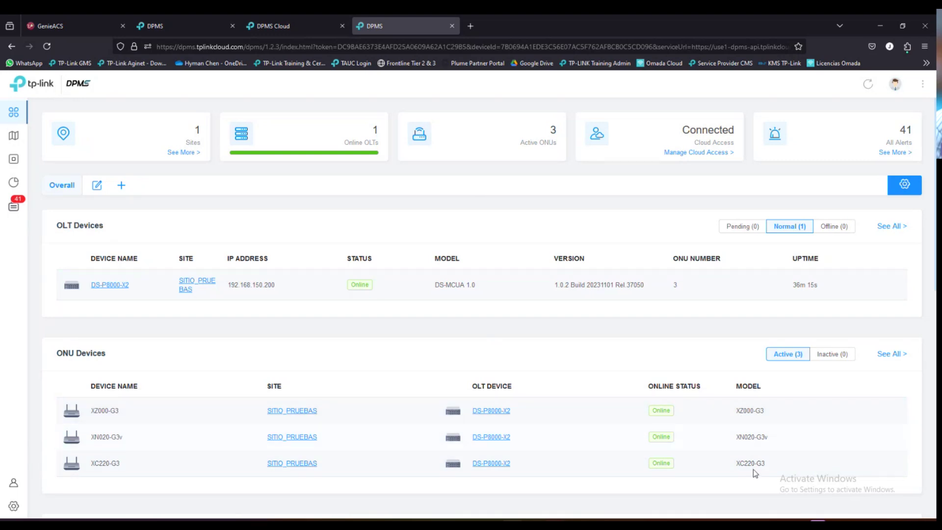
{"action": "scroll", "coordinate": [590, 334], "scroll_direction": "down", "scroll_amount": 2}
{"action": "scroll", "coordinate": [590, 335], "scroll_direction": "up", "scroll_amount": 2}
{"action": "left_click_drag", "start_coordinate": [683, 132], "coordinate": [736, 135]}
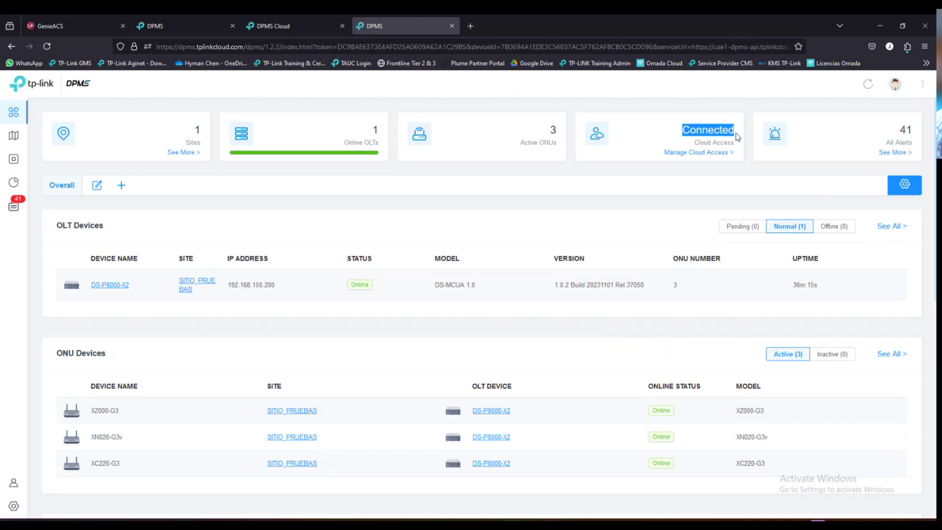
{"action": "left_click", "coordinate": [643, 207]}
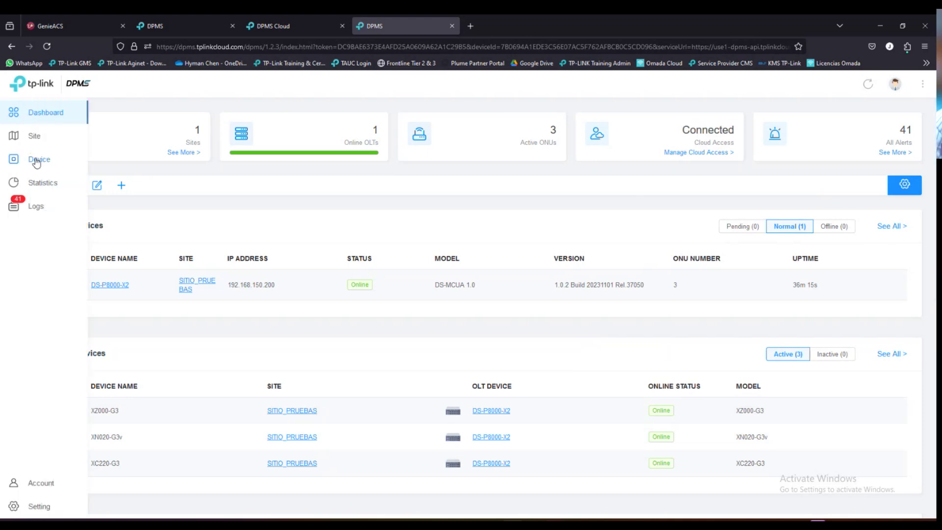
- Open the DS-P8000-X2 OLT's PON profiles and view the Line, Service and Traffic profile lists
{"action": "left_click", "coordinate": [47, 160]}
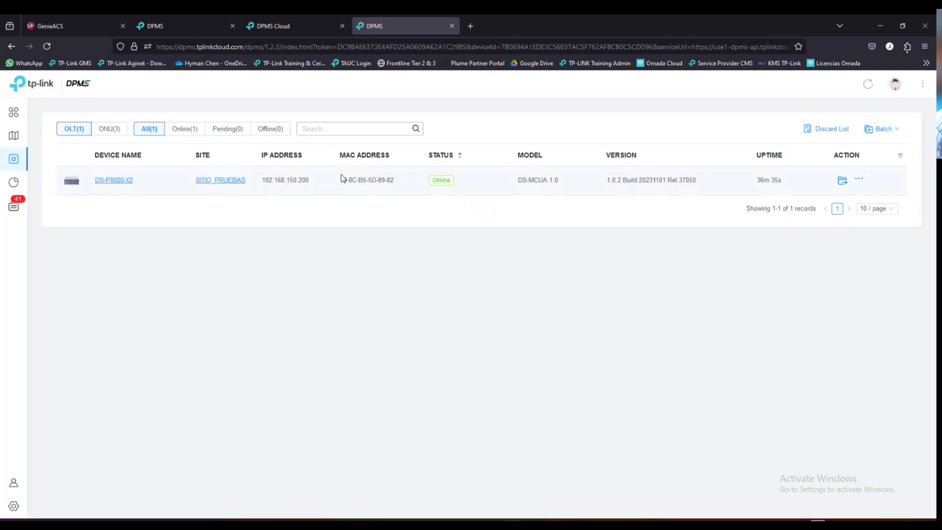
{"action": "left_click", "coordinate": [113, 182]}
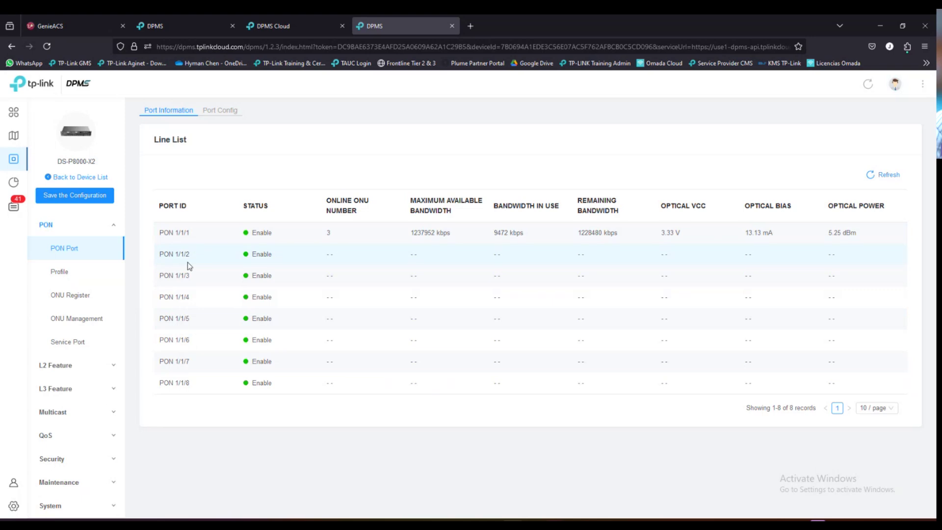
{"action": "double_click", "coordinate": [328, 234]}
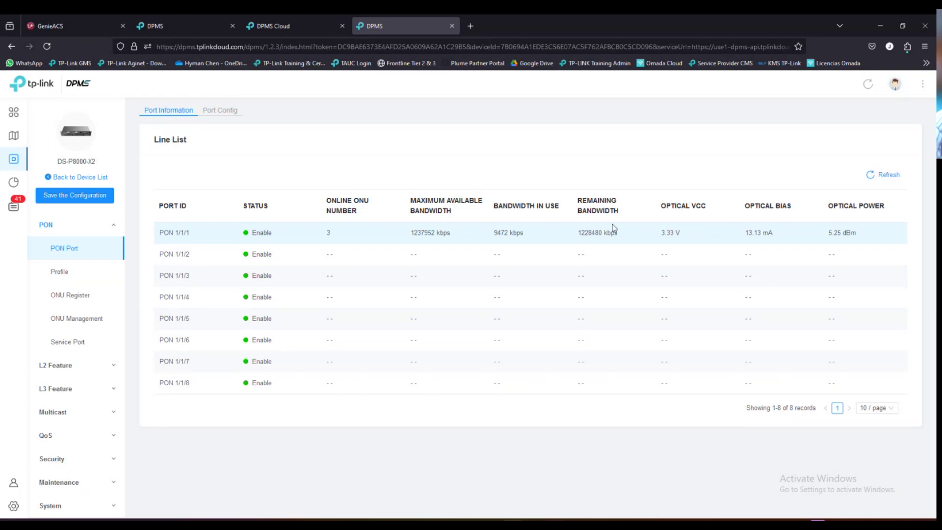
{"action": "left_click", "coordinate": [63, 275]}
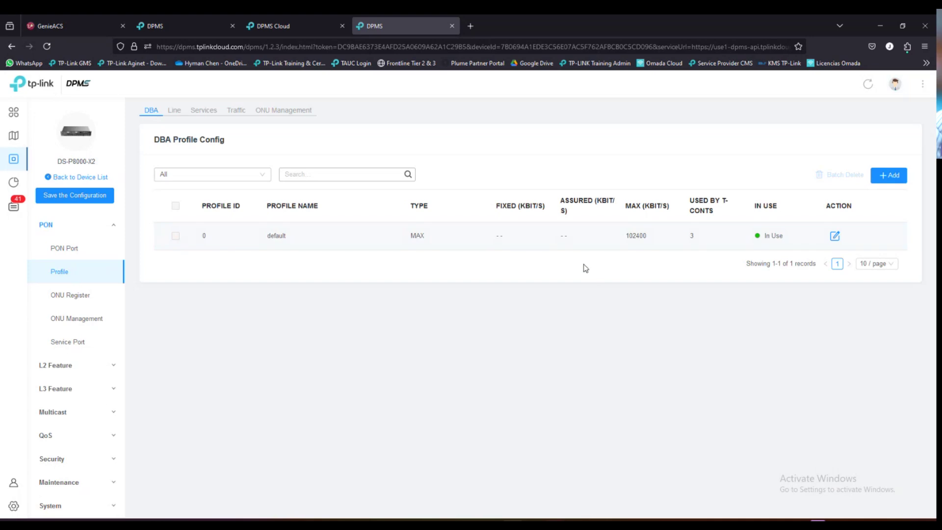
{"action": "left_click", "coordinate": [174, 111]}
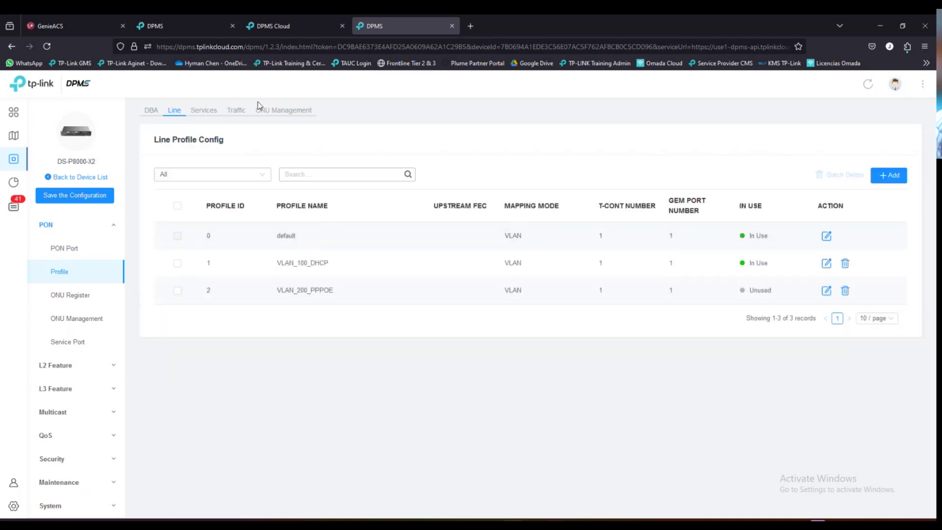
{"action": "left_click", "coordinate": [202, 114]}
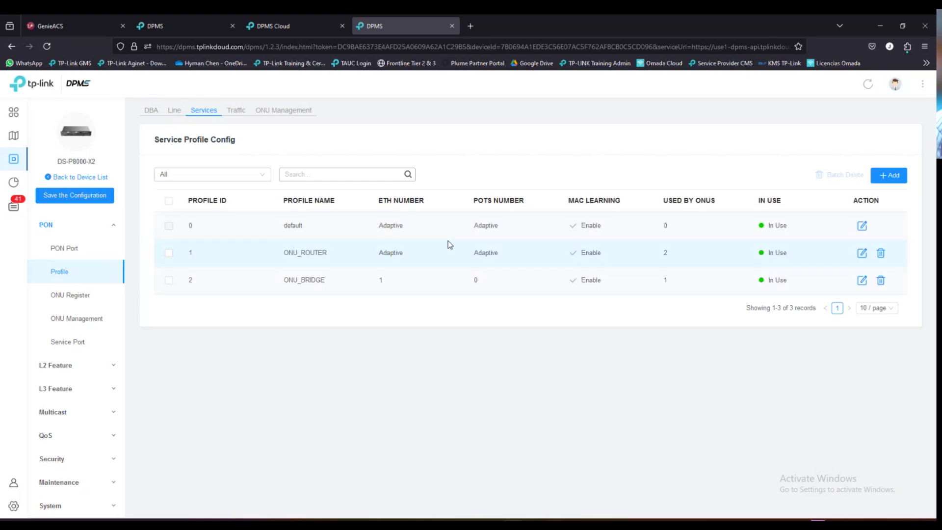
{"action": "left_click", "coordinate": [236, 111]}
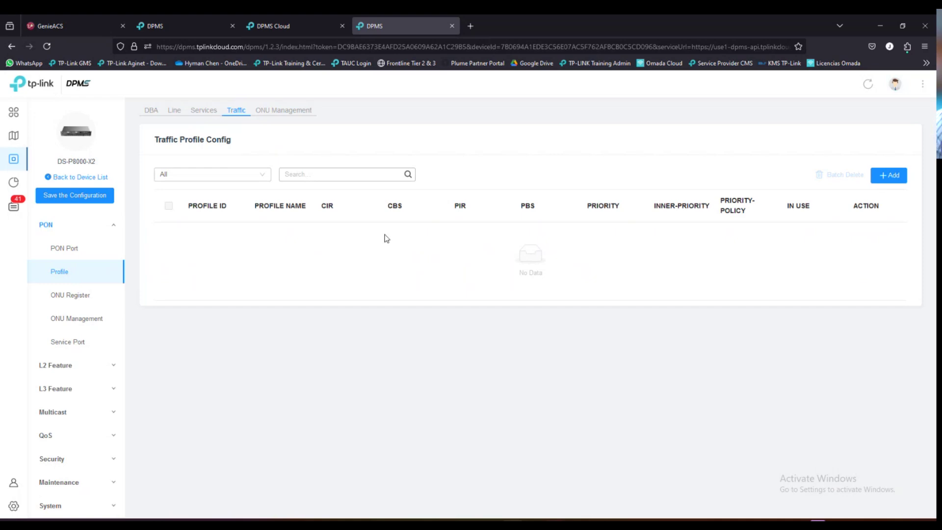
- Show ONU Management profiles and inspect the WAN connection, wireless, CWMP and CATV status columns
{"action": "left_click", "coordinate": [286, 111]}
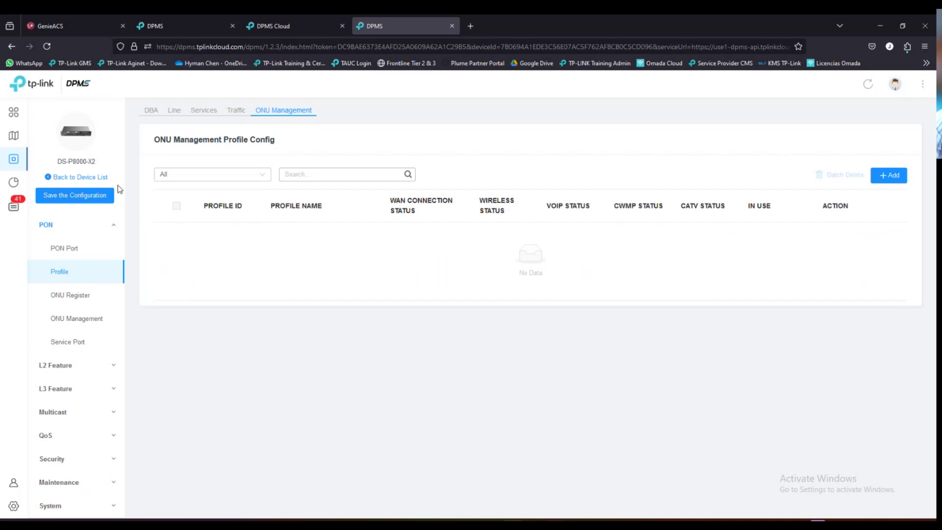
{"action": "left_click_drag", "start_coordinate": [394, 203], "coordinate": [416, 212]}
{"action": "left_click_drag", "start_coordinate": [480, 201], "coordinate": [589, 207]}
{"action": "left_click", "coordinate": [567, 250]}
{"action": "left_click_drag", "start_coordinate": [615, 205], "coordinate": [666, 207]}
{"action": "left_click", "coordinate": [632, 214]}
{"action": "left_click_drag", "start_coordinate": [610, 214], "coordinate": [727, 205]}
{"action": "left_click", "coordinate": [648, 268]}
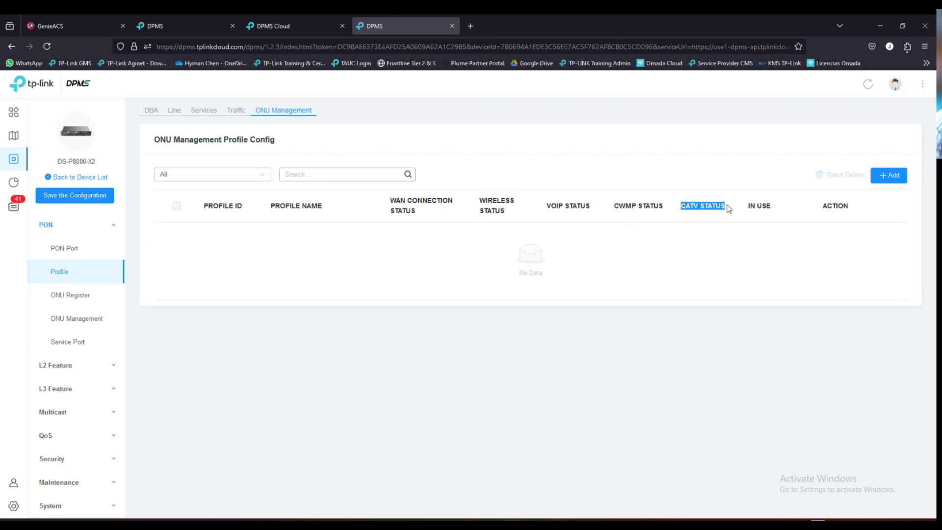
{"action": "left_click", "coordinate": [701, 250]}
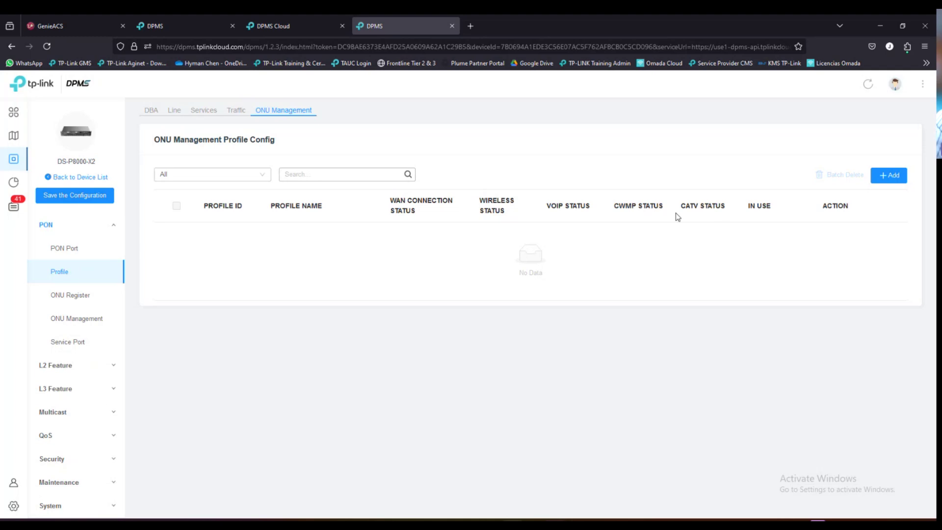
- Re-examine the WAN CONNECTION STATUS, WIRELESS STATUS and CWMP STATUS headings
{"action": "left_click_drag", "start_coordinate": [390, 201], "coordinate": [495, 198]}
{"action": "triple_click", "coordinate": [483, 201]}
{"action": "left_click_drag", "start_coordinate": [615, 206], "coordinate": [664, 207]}
{"action": "left_click", "coordinate": [645, 261]}
{"action": "left_click", "coordinate": [624, 269]}
- Show the ONU Register Authentication list with XN020-G3v, XC220-G3 and XZ000-G3 on PON 1/1/1
{"action": "left_click", "coordinate": [80, 296]}
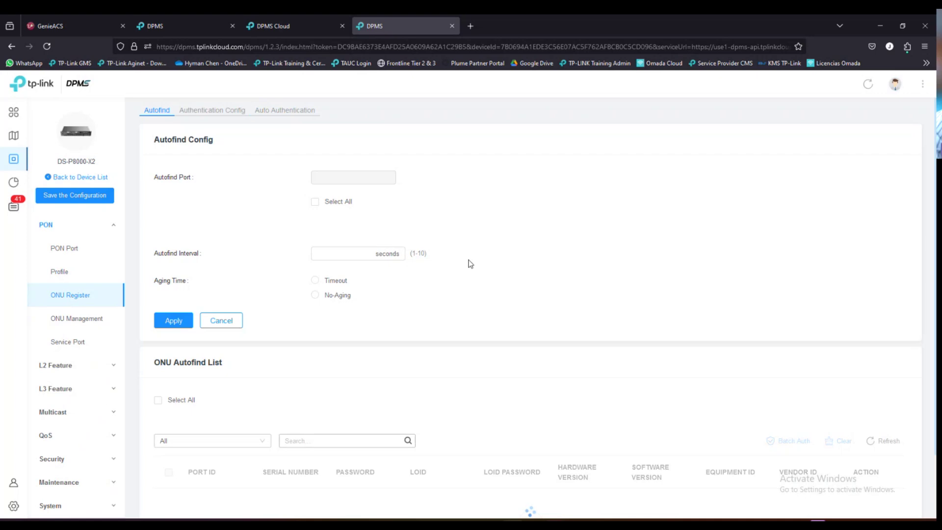
{"action": "scroll", "coordinate": [436, 373], "scroll_direction": "down", "scroll_amount": 2}
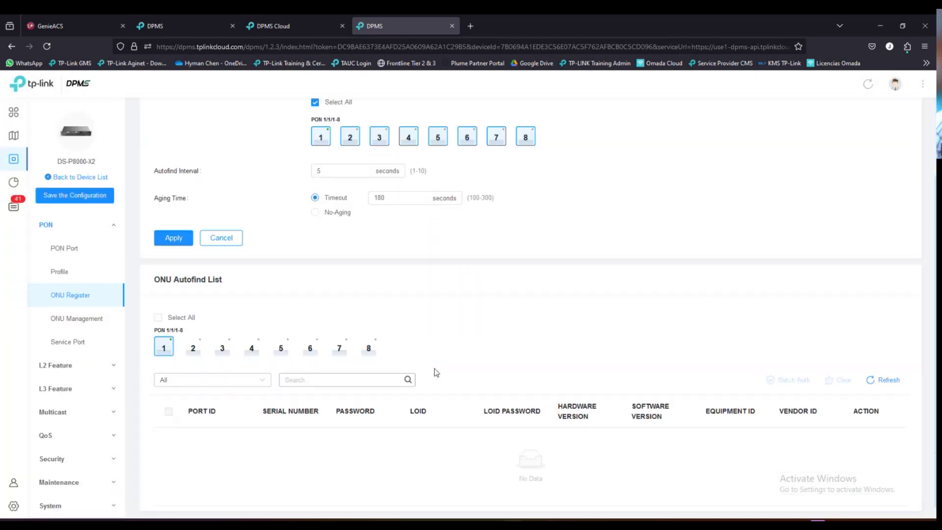
{"action": "scroll", "coordinate": [478, 354], "scroll_direction": "up", "scroll_amount": 2}
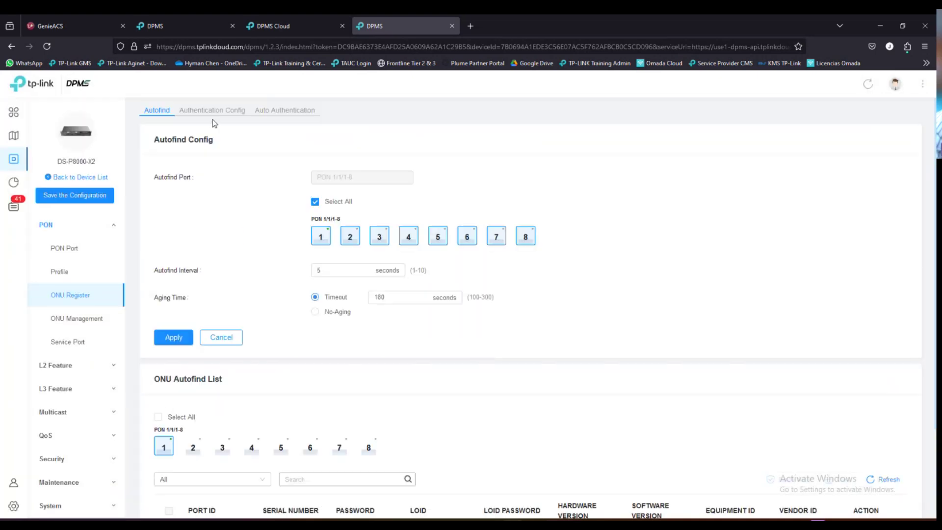
{"action": "left_click", "coordinate": [213, 111]}
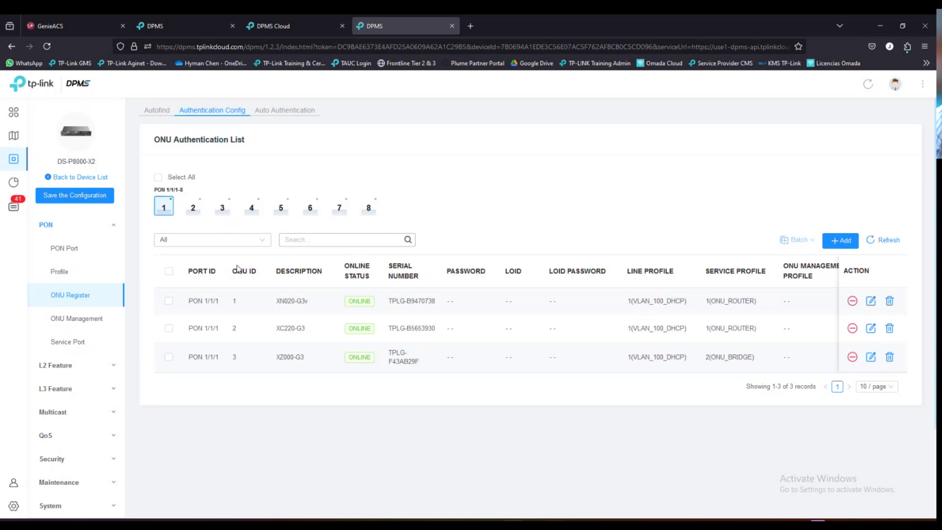
{"action": "left_click", "coordinate": [158, 111]}
{"action": "scroll", "coordinate": [368, 383], "scroll_direction": "down", "scroll_amount": 3}
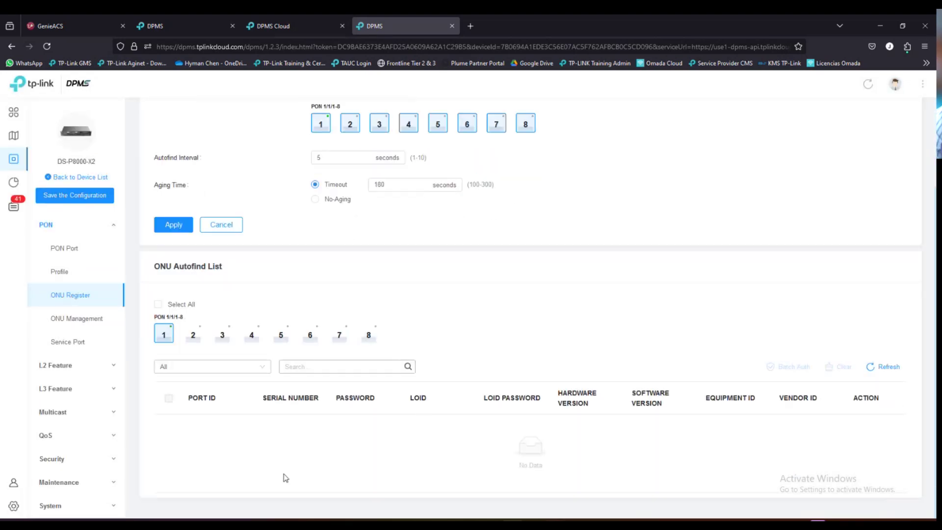
{"action": "scroll", "coordinate": [347, 440], "scroll_direction": "up", "scroll_amount": 3}
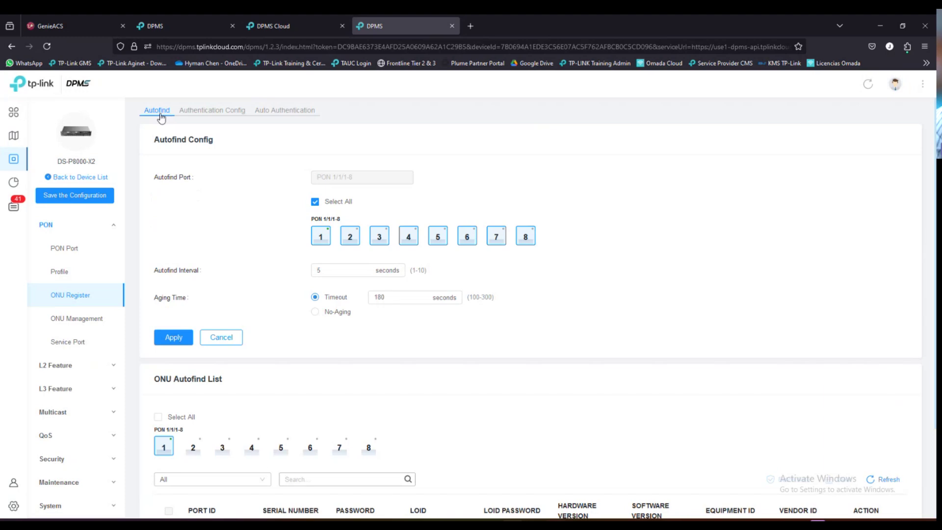
{"action": "scroll", "coordinate": [278, 370], "scroll_direction": "down", "scroll_amount": 3}
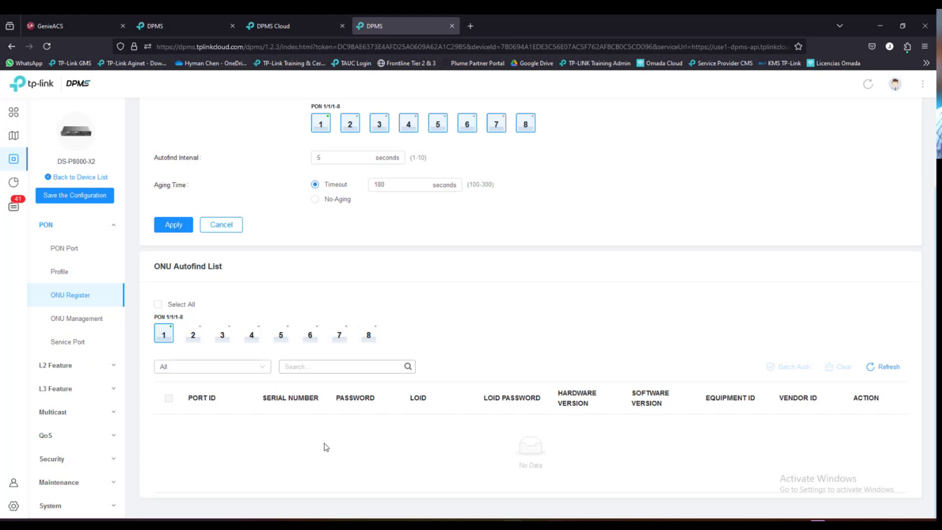
{"action": "scroll", "coordinate": [410, 449], "scroll_direction": "up", "scroll_amount": 2}
{"action": "scroll", "coordinate": [411, 451], "scroll_direction": "down", "scroll_amount": 2}
{"action": "scroll", "coordinate": [459, 420], "scroll_direction": "up", "scroll_amount": 1}
{"action": "scroll", "coordinate": [461, 422], "scroll_direction": "down", "scroll_amount": 1}
{"action": "scroll", "coordinate": [474, 409], "scroll_direction": "up", "scroll_amount": 2}
{"action": "scroll", "coordinate": [475, 408], "scroll_direction": "down", "scroll_amount": 2}
{"action": "scroll", "coordinate": [470, 314], "scroll_direction": "up", "scroll_amount": 2}
{"action": "scroll", "coordinate": [470, 344], "scroll_direction": "down", "scroll_amount": 2}
{"action": "scroll", "coordinate": [491, 373], "scroll_direction": "up", "scroll_amount": 2}
{"action": "scroll", "coordinate": [511, 399], "scroll_direction": "down", "scroll_amount": 2}
{"action": "scroll", "coordinate": [514, 401], "scroll_direction": "up", "scroll_amount": 2}
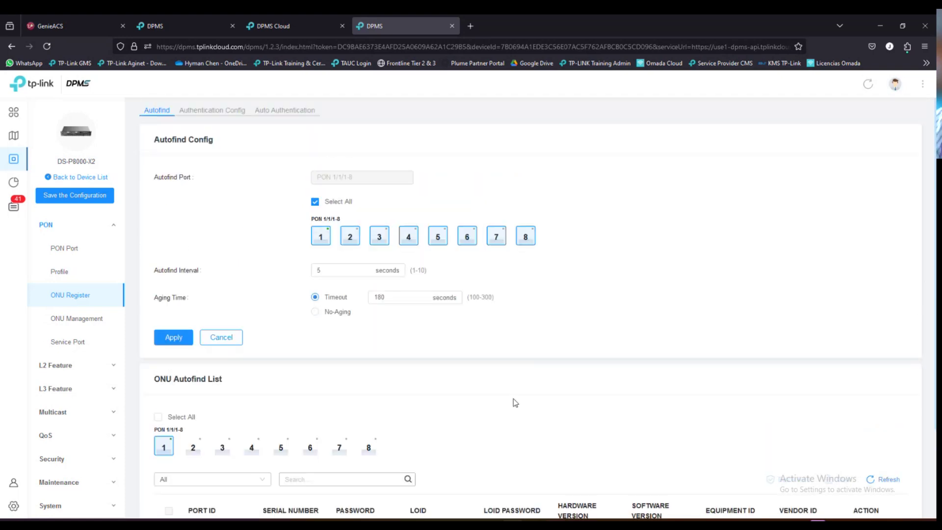
{"action": "scroll", "coordinate": [515, 402], "scroll_direction": "down", "scroll_amount": 2}
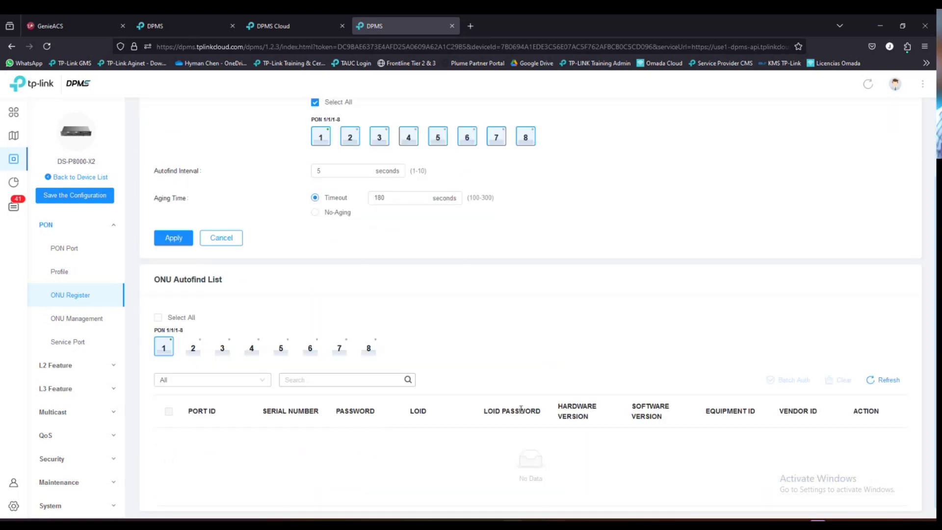
{"action": "scroll", "coordinate": [476, 309], "scroll_direction": "up", "scroll_amount": 2}
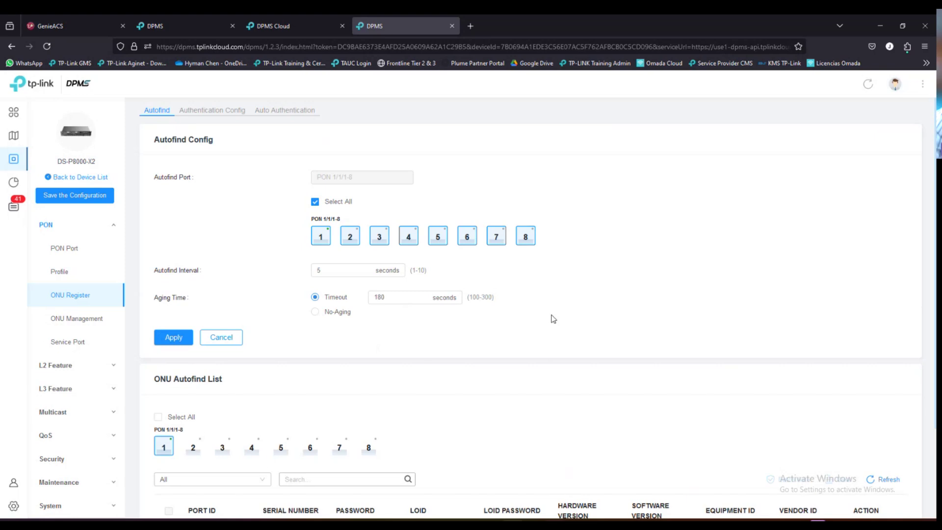
{"action": "scroll", "coordinate": [485, 376], "scroll_direction": "down", "scroll_amount": 1}
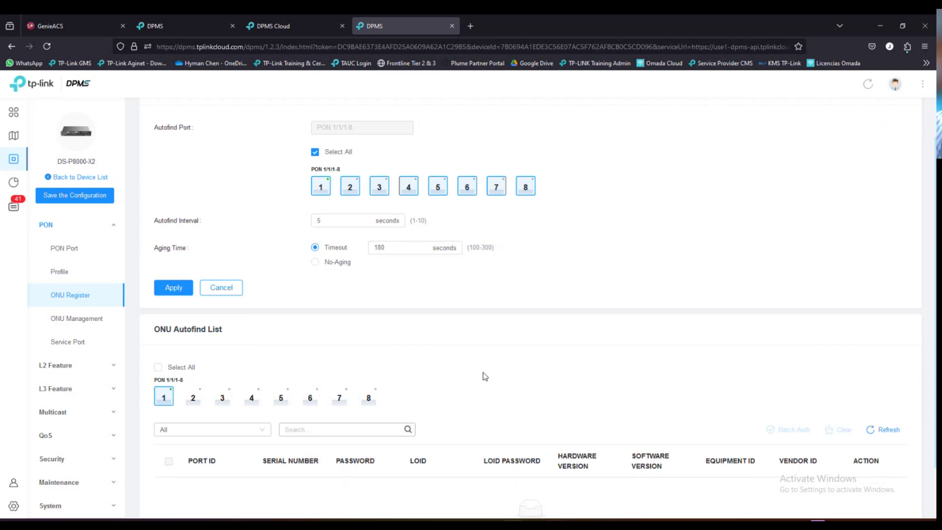
{"action": "scroll", "coordinate": [484, 376], "scroll_direction": "up", "scroll_amount": 1}
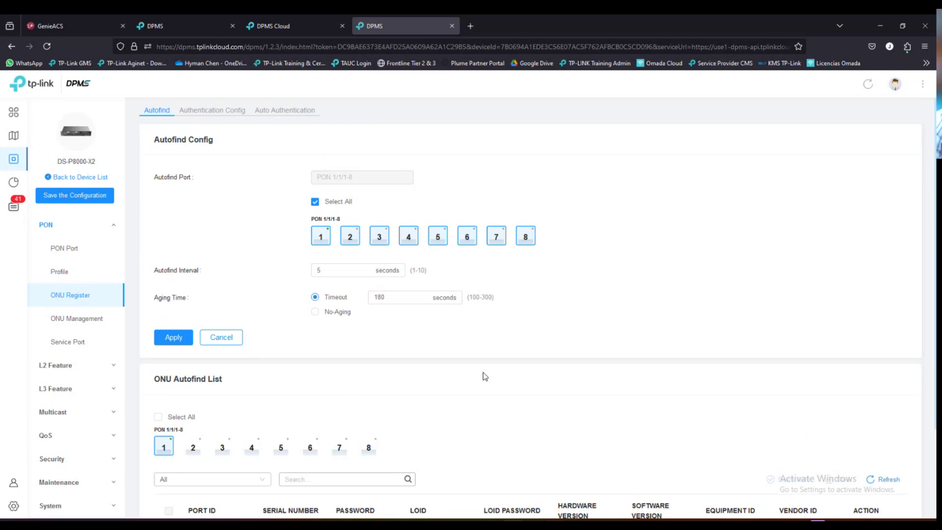
{"action": "scroll", "coordinate": [486, 377], "scroll_direction": "down", "scroll_amount": 2}
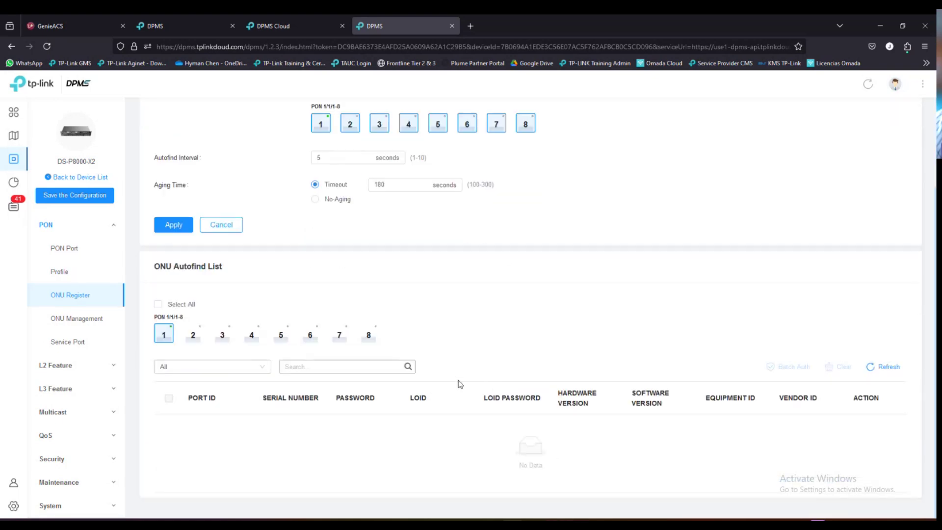
{"action": "scroll", "coordinate": [459, 384], "scroll_direction": "up", "scroll_amount": 2}
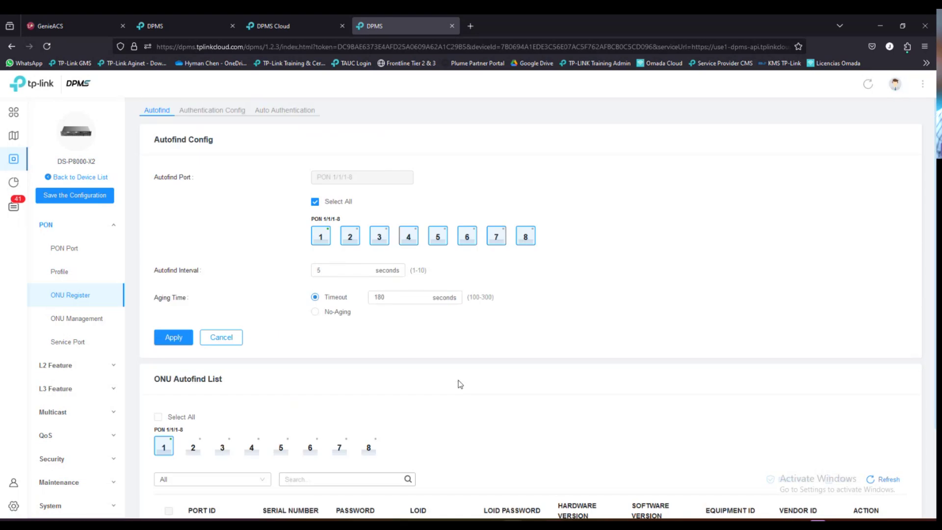
{"action": "left_click", "coordinate": [231, 120]}
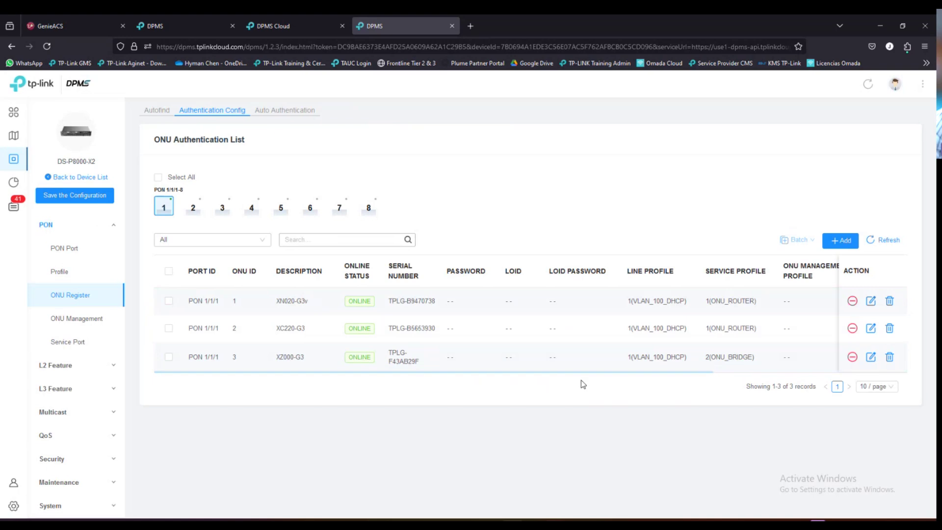
{"action": "left_click_drag", "start_coordinate": [581, 372], "coordinate": [773, 367]}
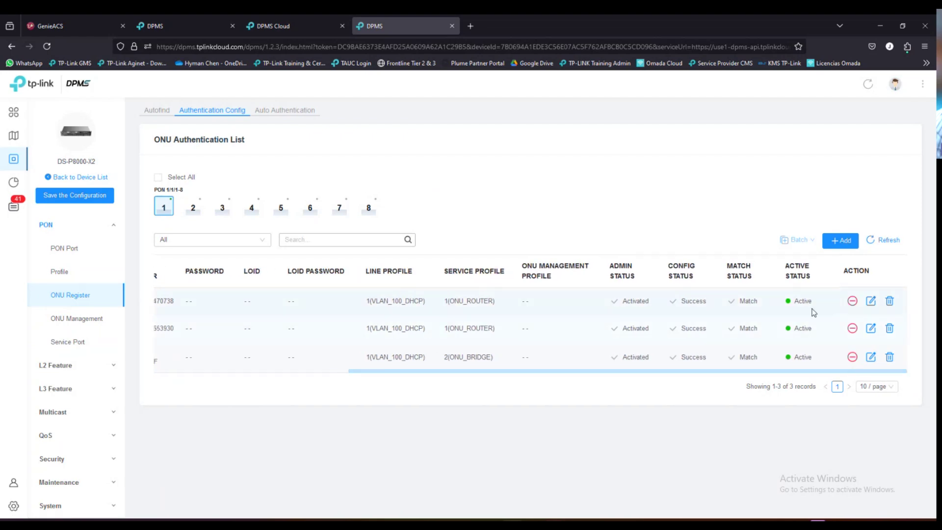
{"action": "left_click_drag", "start_coordinate": [738, 376], "coordinate": [484, 385]}
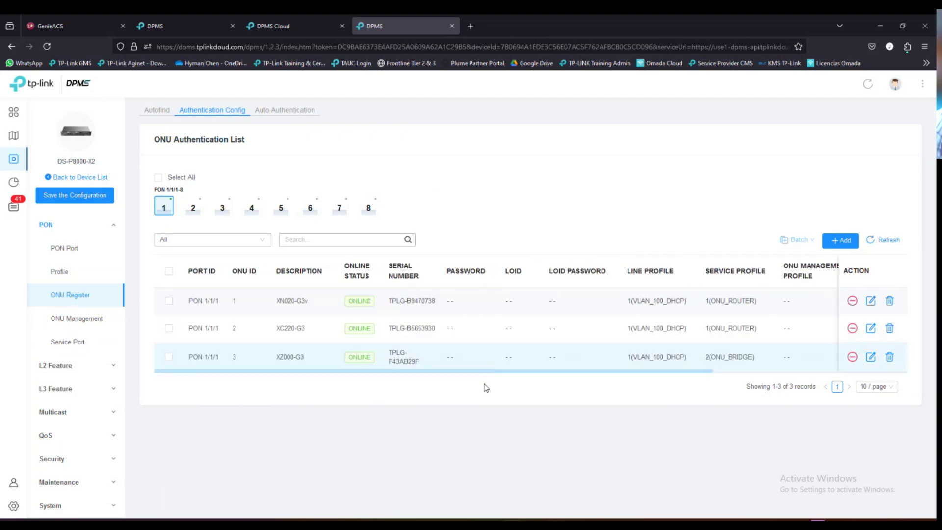
- In ONU Management, open the XC220-G3 details and check its description and Vendor ID
{"action": "left_click", "coordinate": [78, 318]}
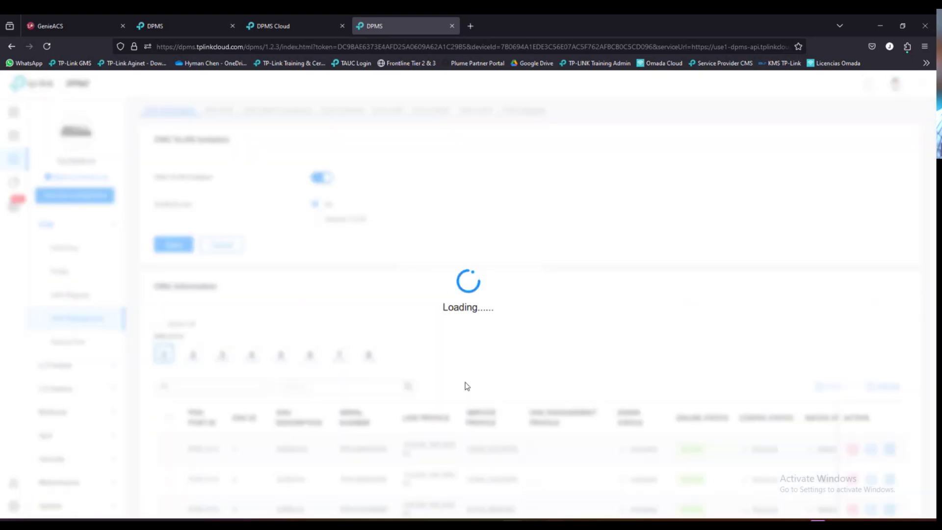
{"action": "scroll", "coordinate": [351, 405], "scroll_direction": "down", "scroll_amount": 2}
{"action": "left_click_drag", "start_coordinate": [291, 463], "coordinate": [359, 462]}
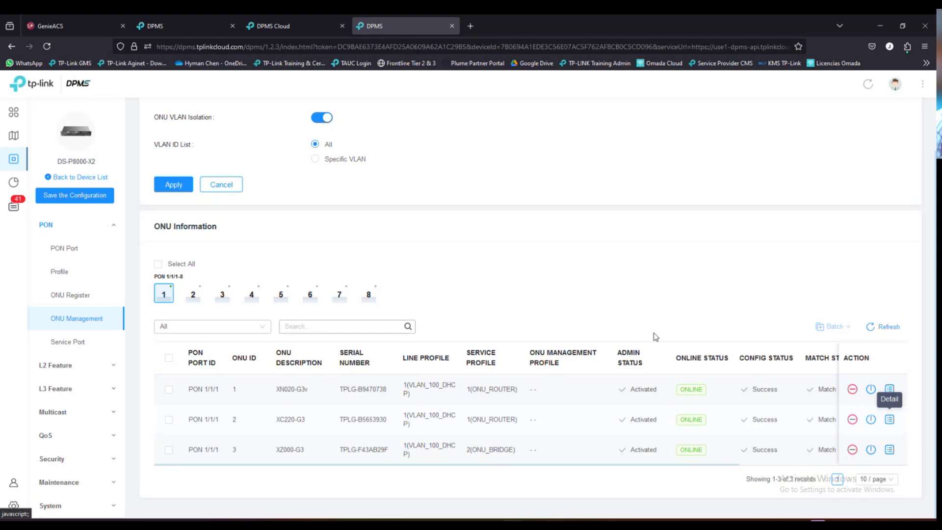
{"action": "left_click", "coordinate": [890, 419]}
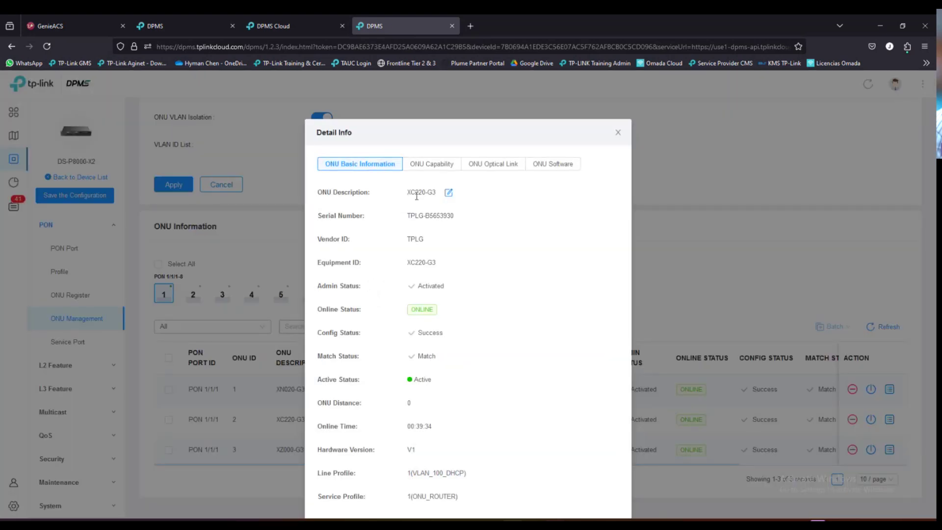
{"action": "left_click_drag", "start_coordinate": [410, 195], "coordinate": [464, 219]}
{"action": "left_click_drag", "start_coordinate": [410, 240], "coordinate": [440, 265]}
{"action": "left_click", "coordinate": [471, 277]}
- View the XC220-G3 software versions, close the details, and go to ONU Upgrade
{"action": "scroll", "coordinate": [428, 408], "scroll_direction": "down", "scroll_amount": 1}
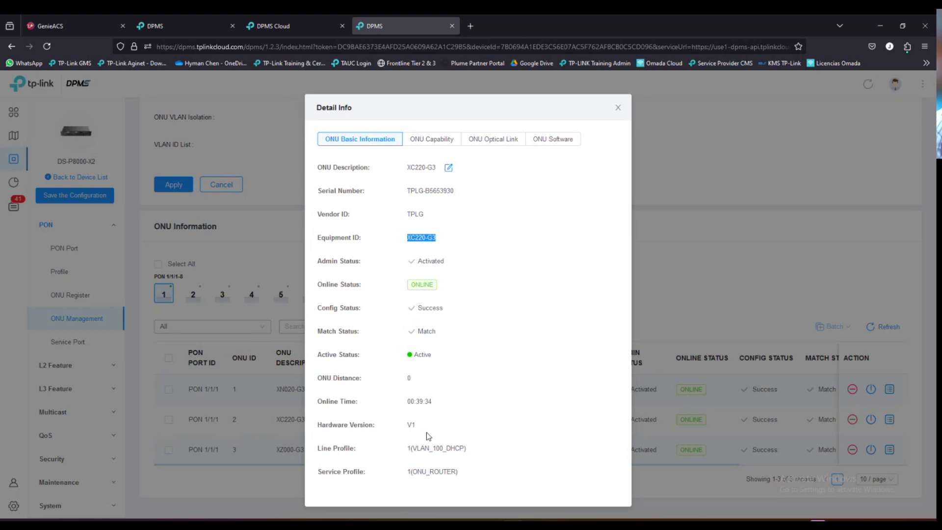
{"action": "scroll", "coordinate": [422, 371], "scroll_direction": "up", "scroll_amount": 1}
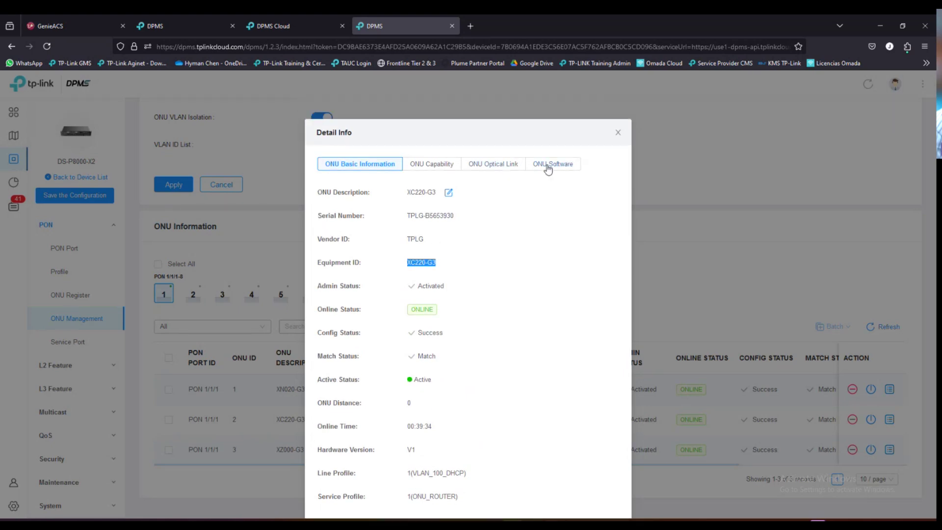
{"action": "left_click", "coordinate": [549, 164]}
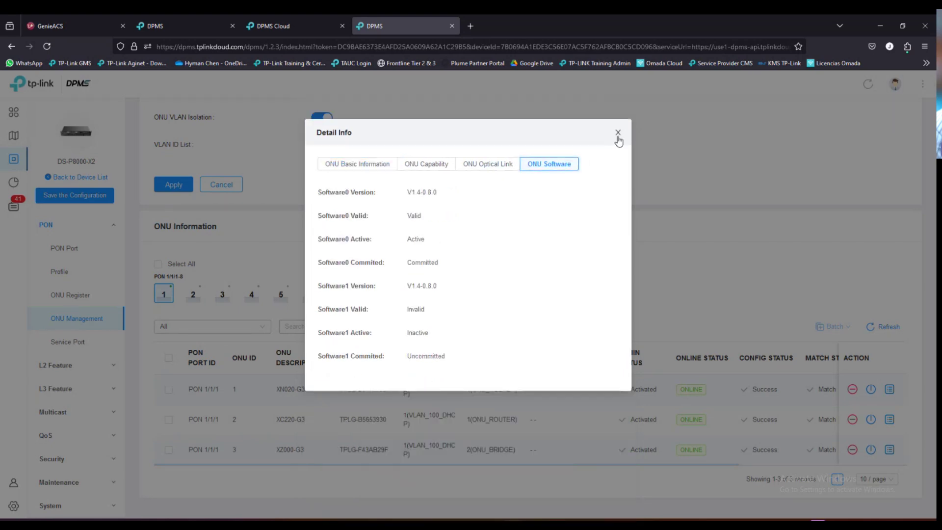
{"action": "left_click", "coordinate": [618, 132]}
{"action": "left_click", "coordinate": [522, 110]}
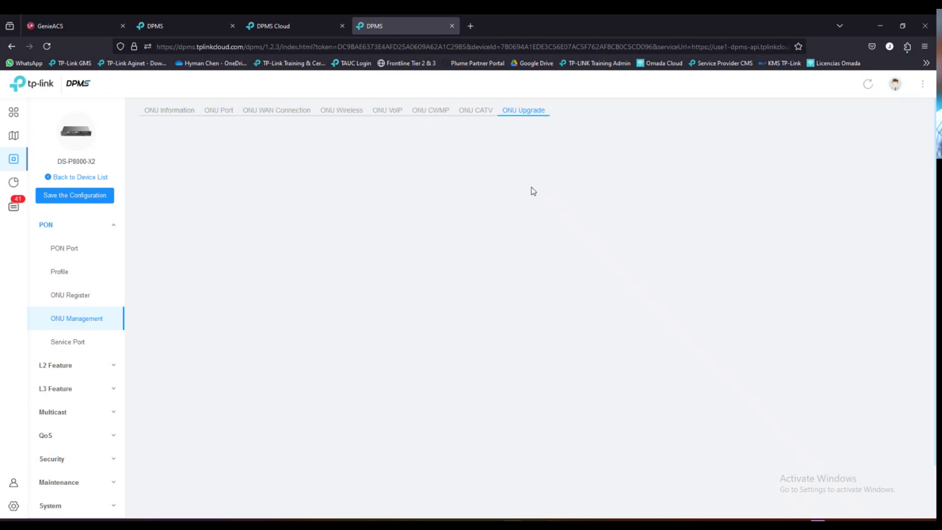
- Review the empty FTP Config and three ONUs' software versions, then expand L2 Feature
{"action": "scroll", "coordinate": [545, 411], "scroll_direction": "down", "scroll_amount": 2}
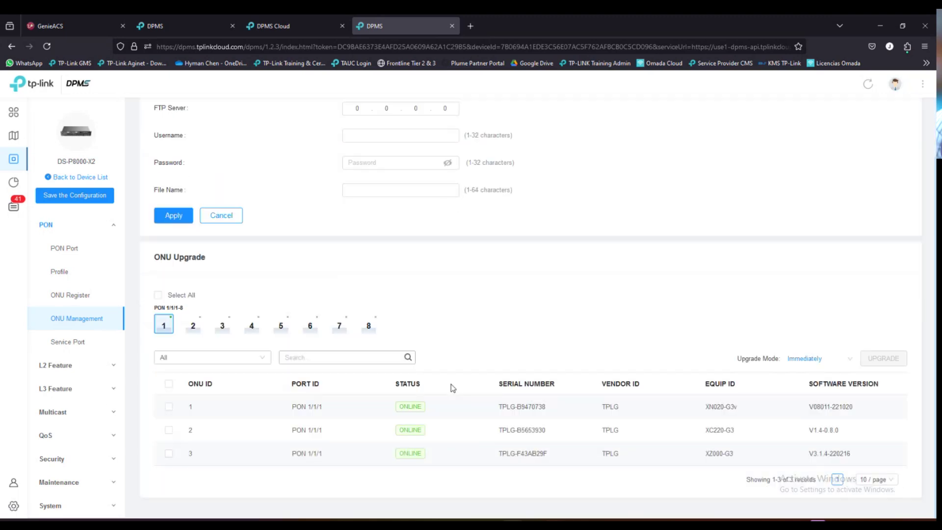
{"action": "scroll", "coordinate": [467, 238], "scroll_direction": "up", "scroll_amount": 2}
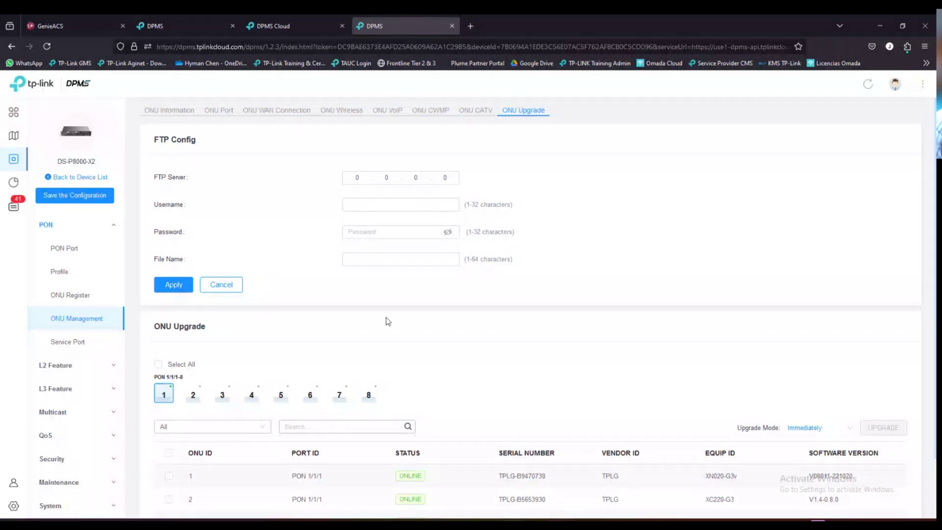
{"action": "scroll", "coordinate": [187, 396], "scroll_direction": "down", "scroll_amount": 2}
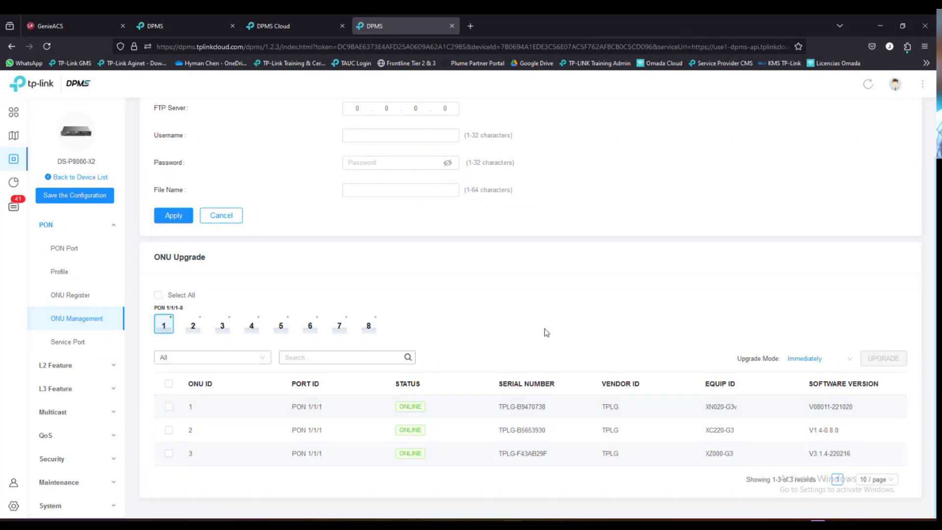
{"action": "scroll", "coordinate": [492, 288], "scroll_direction": "up", "scroll_amount": 2}
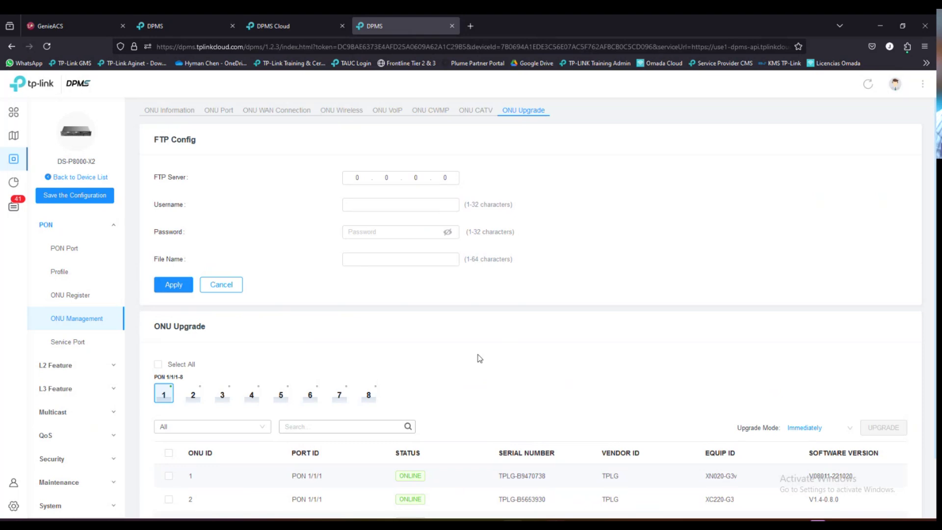
{"action": "scroll", "coordinate": [480, 358], "scroll_direction": "down", "scroll_amount": 2}
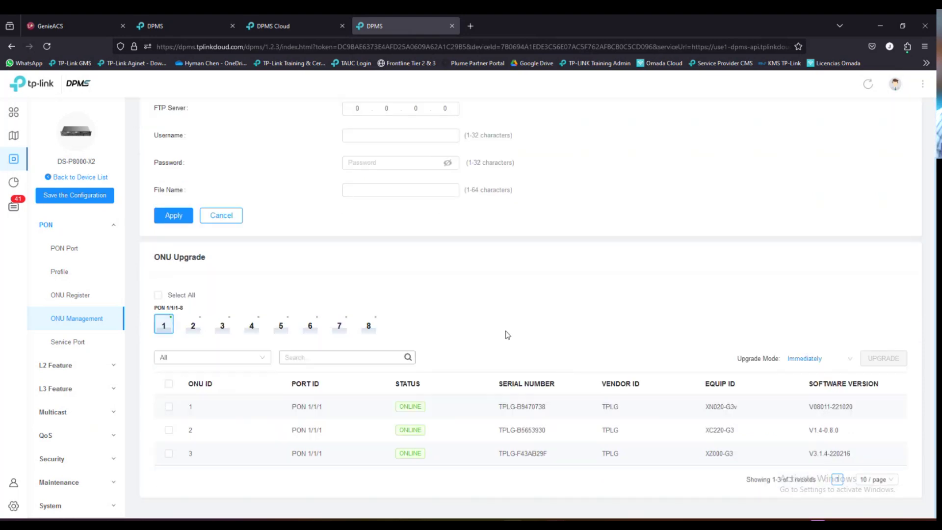
{"action": "scroll", "coordinate": [506, 325], "scroll_direction": "up", "scroll_amount": 2}
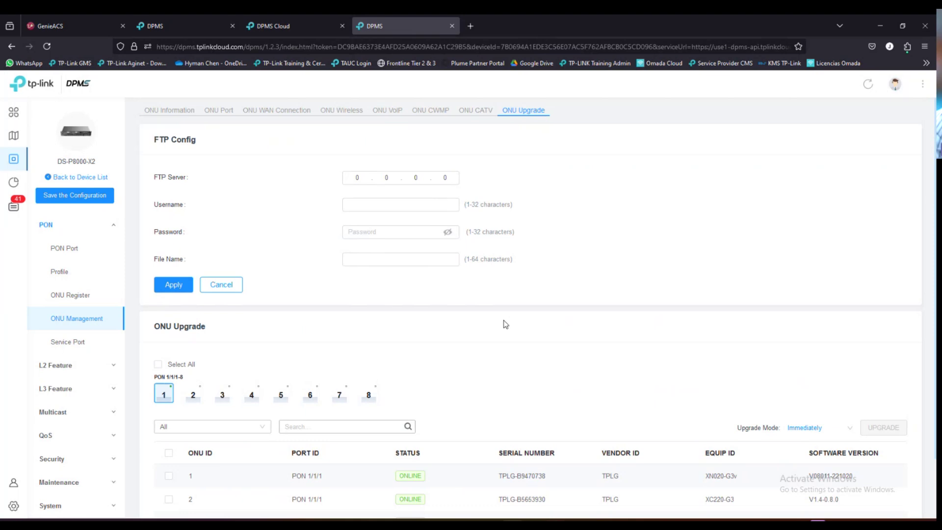
{"action": "scroll", "coordinate": [506, 325], "scroll_direction": "down", "scroll_amount": 2}
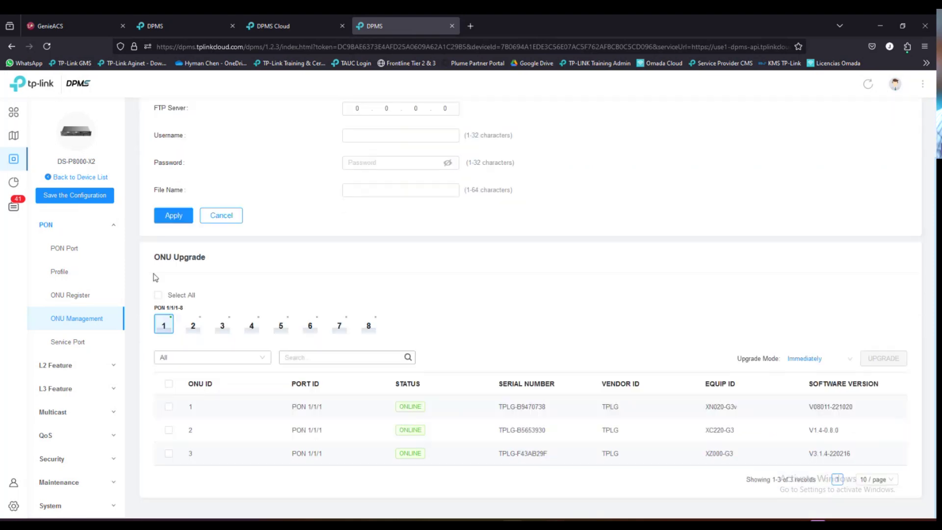
{"action": "left_click", "coordinate": [90, 368]}
{"action": "scroll", "coordinate": [267, 293], "scroll_direction": "up", "scroll_amount": 2}
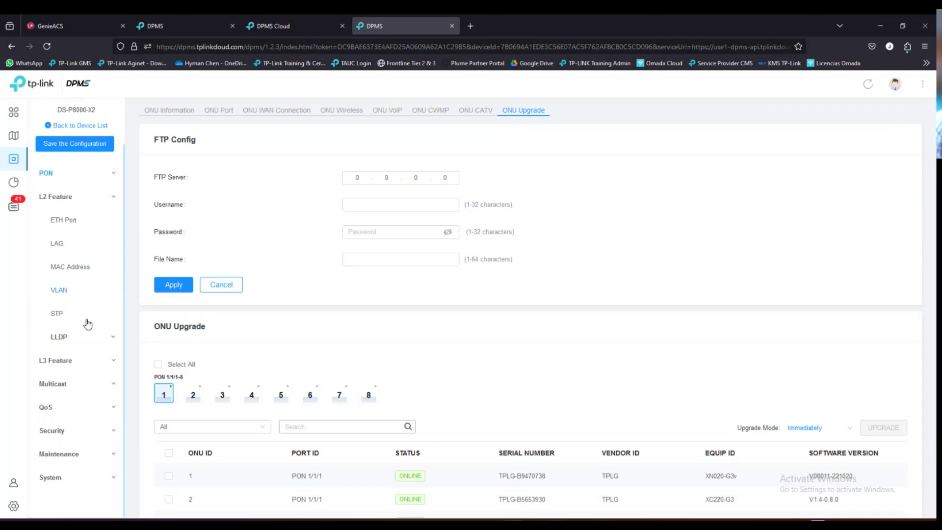
- Open the MAC Address Table and check the PON 1/1/1 ports on rows 1, 6 and 7
{"action": "left_click", "coordinate": [169, 112]}
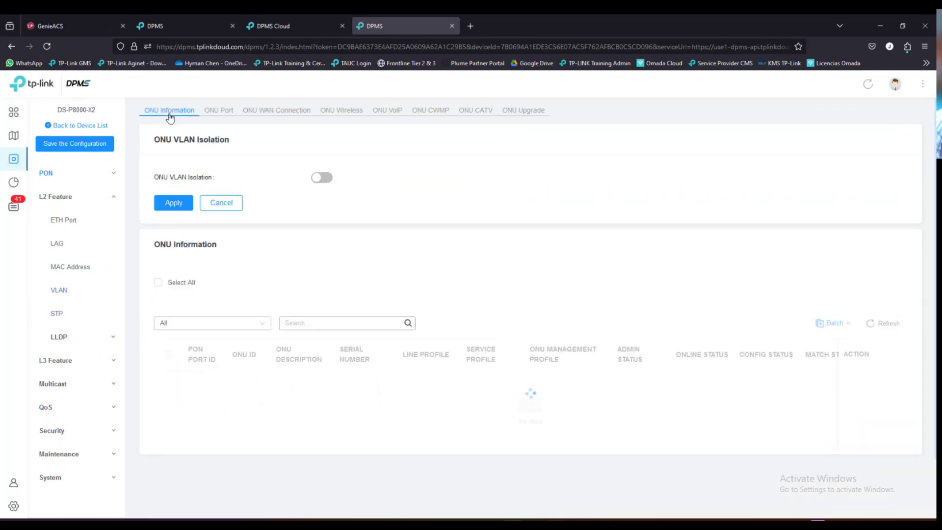
{"action": "left_click", "coordinate": [72, 266]}
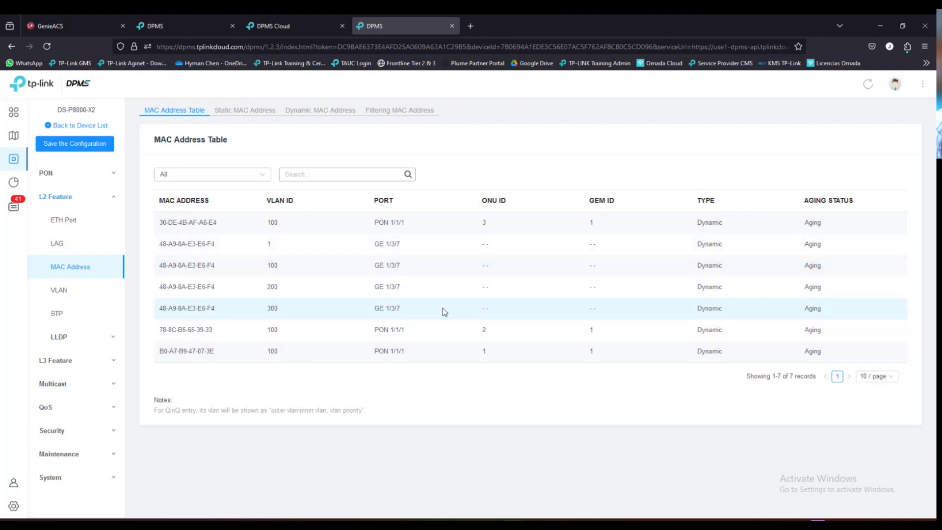
{"action": "triple_click", "coordinate": [405, 224]}
{"action": "left_click", "coordinate": [400, 224]}
{"action": "left_click_drag", "start_coordinate": [375, 225], "coordinate": [407, 227]}
{"action": "left_click_drag", "start_coordinate": [375, 330], "coordinate": [406, 330]}
{"action": "triple_click", "coordinate": [375, 351]}
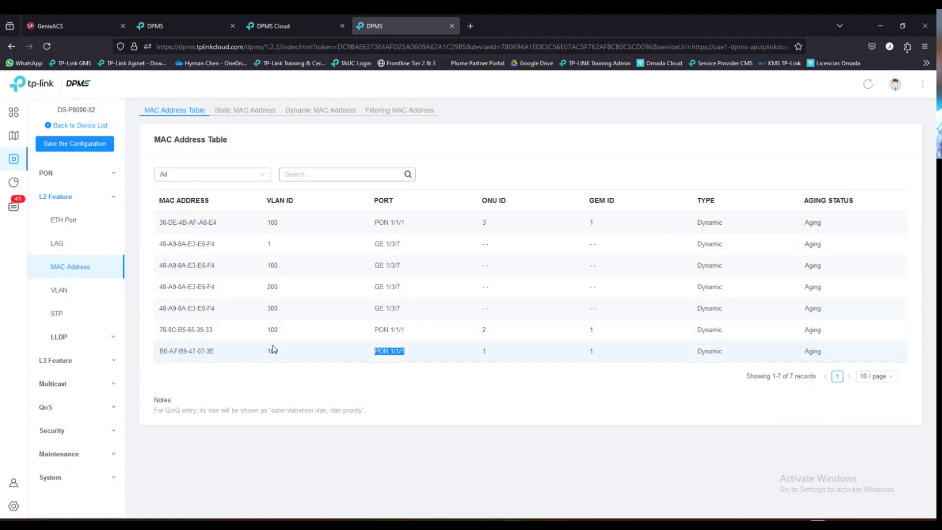
{"action": "left_click", "coordinate": [327, 389]}
- Check MACs 78-8C-B5-65-39-33 and 30-DE-4B-AF-A6-E4 with Dynamic type, then expand System
{"action": "left_click_drag", "start_coordinate": [162, 331], "coordinate": [210, 332]}
{"action": "left_click", "coordinate": [213, 377]}
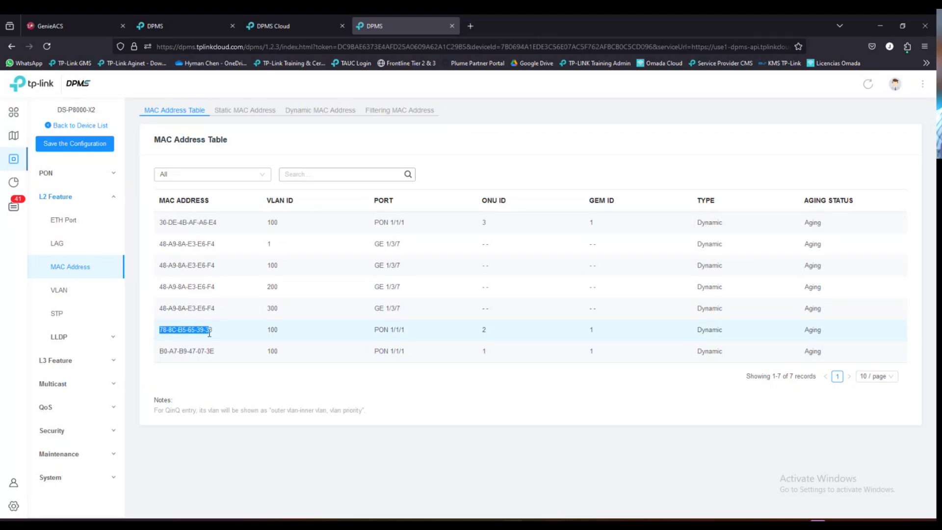
{"action": "left_click", "coordinate": [204, 376]}
{"action": "left_click_drag", "start_coordinate": [162, 330], "coordinate": [214, 330]}
{"action": "left_click_drag", "start_coordinate": [161, 351], "coordinate": [208, 350]}
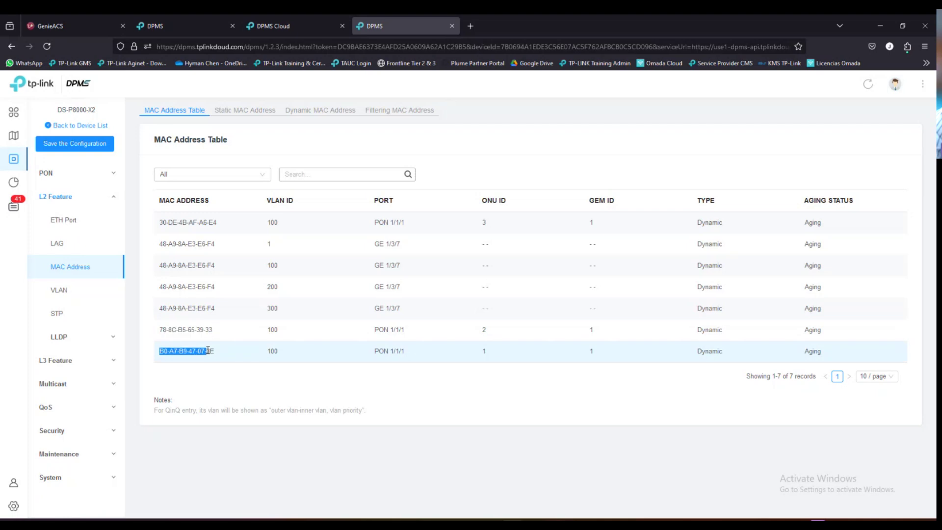
{"action": "left_click_drag", "start_coordinate": [160, 223], "coordinate": [218, 227]}
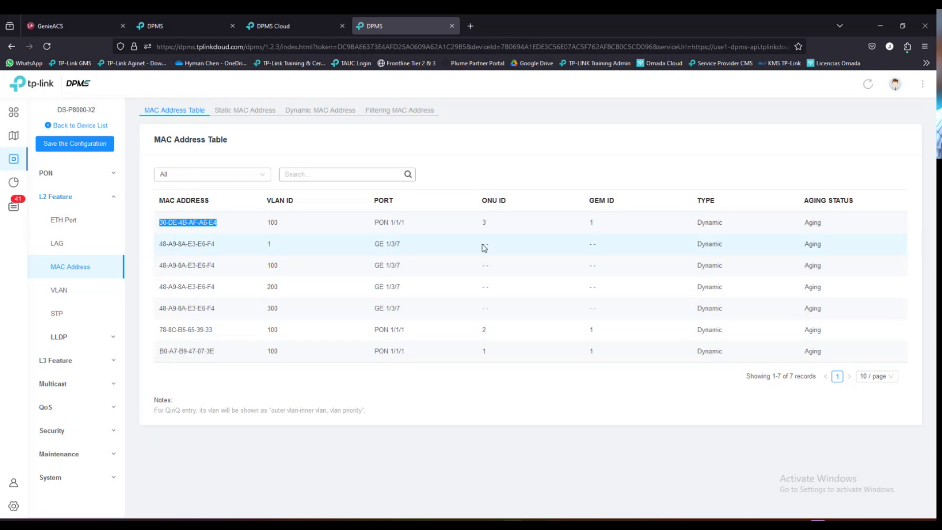
{"action": "left_click_drag", "start_coordinate": [697, 222], "coordinate": [717, 224]}
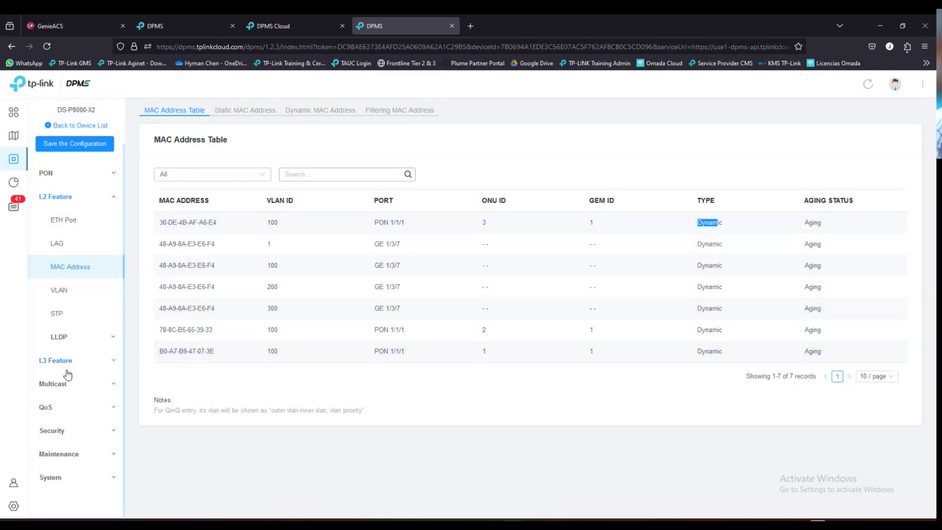
{"action": "scroll", "coordinate": [76, 392], "scroll_direction": "up", "scroll_amount": 1}
{"action": "scroll", "coordinate": [76, 394], "scroll_direction": "down", "scroll_amount": 1}
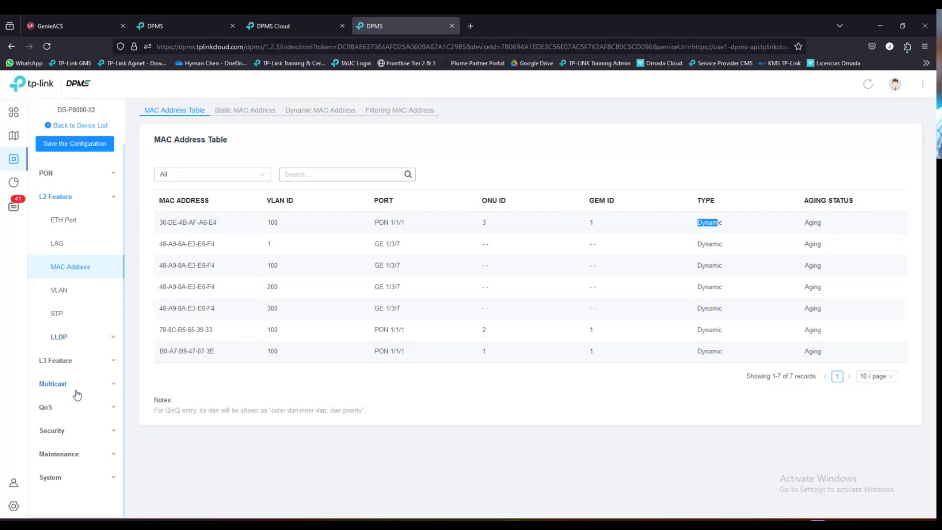
{"action": "left_click", "coordinate": [58, 482]}
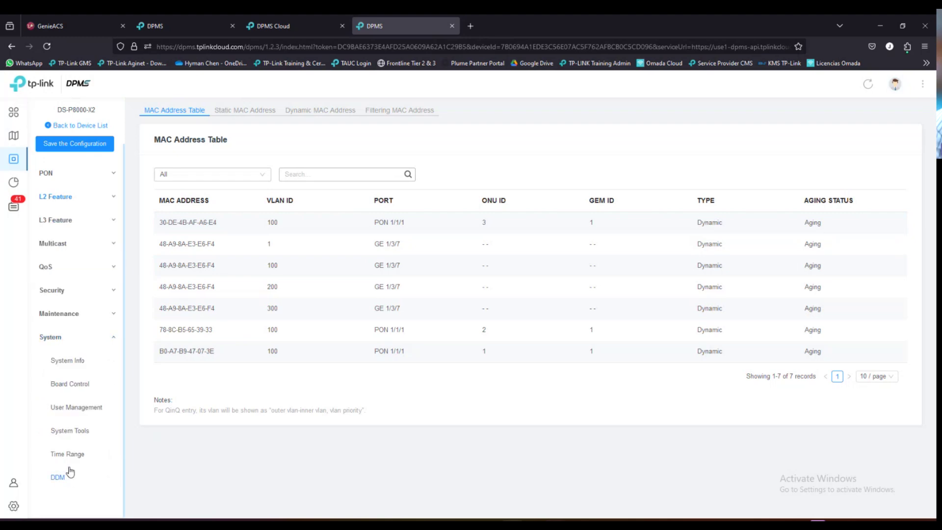
- Review the OLT's System Info description, hardware and firmware versions, then view Board Control
{"action": "left_click", "coordinate": [69, 361]}
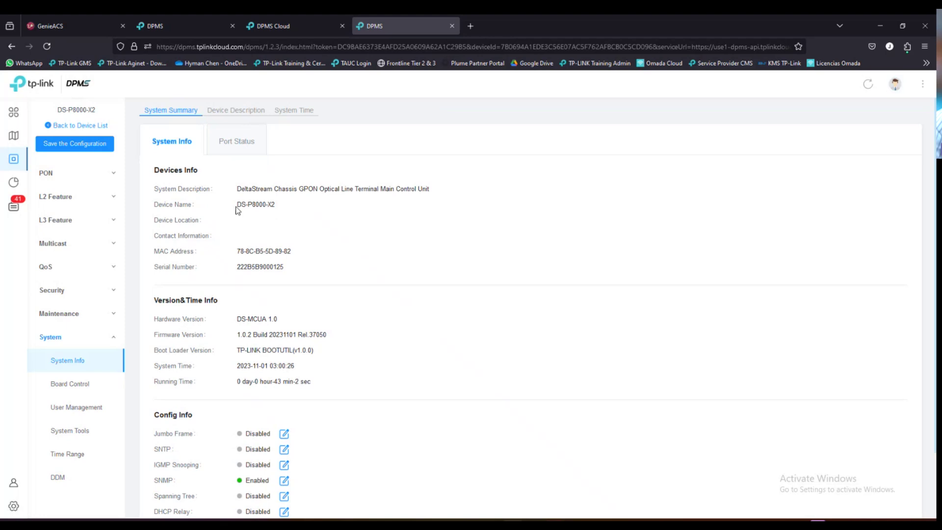
{"action": "triple_click", "coordinate": [241, 192]}
{"action": "left_click", "coordinate": [381, 261]}
{"action": "scroll", "coordinate": [373, 322], "scroll_direction": "down", "scroll_amount": 2}
{"action": "left_click_drag", "start_coordinate": [240, 242], "coordinate": [323, 258]}
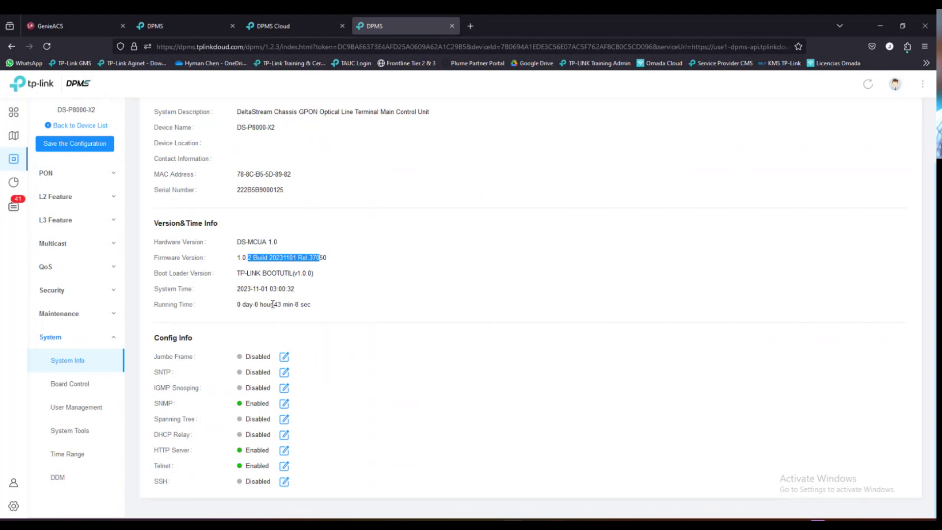
{"action": "left_click_drag", "start_coordinate": [272, 304], "coordinate": [291, 303]}
{"action": "scroll", "coordinate": [259, 371], "scroll_direction": "up", "scroll_amount": 2}
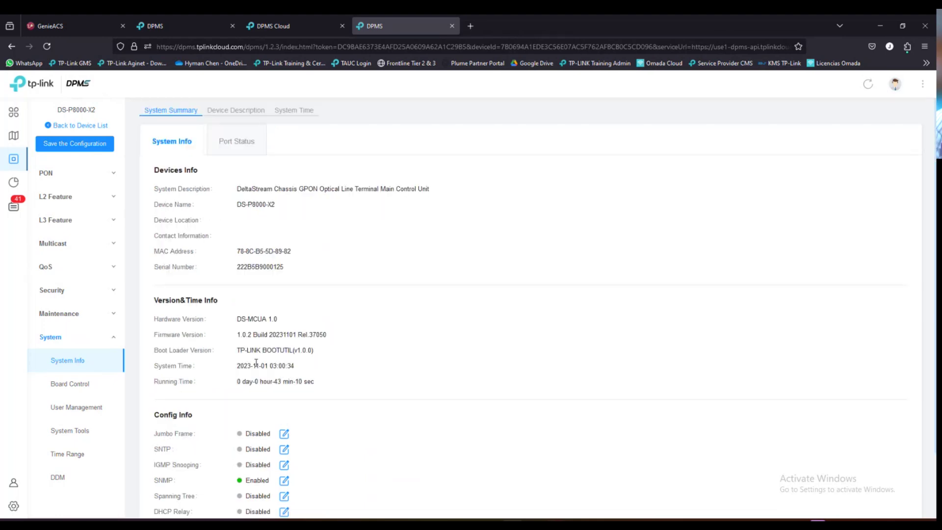
{"action": "left_click", "coordinate": [71, 385]}
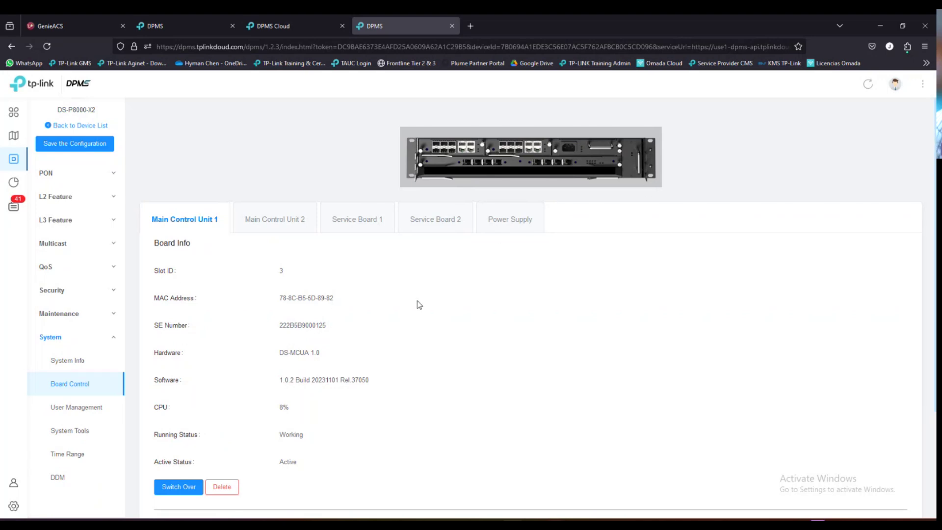
- Check board info for Main Control Unit 2, Service Board 1 (DS-LGPA-08 1.0) and Service Board 2
{"action": "scroll", "coordinate": [418, 307], "scroll_direction": "down", "scroll_amount": 3}
{"action": "scroll", "coordinate": [414, 308], "scroll_direction": "up", "scroll_amount": 3}
{"action": "left_click", "coordinate": [296, 221]}
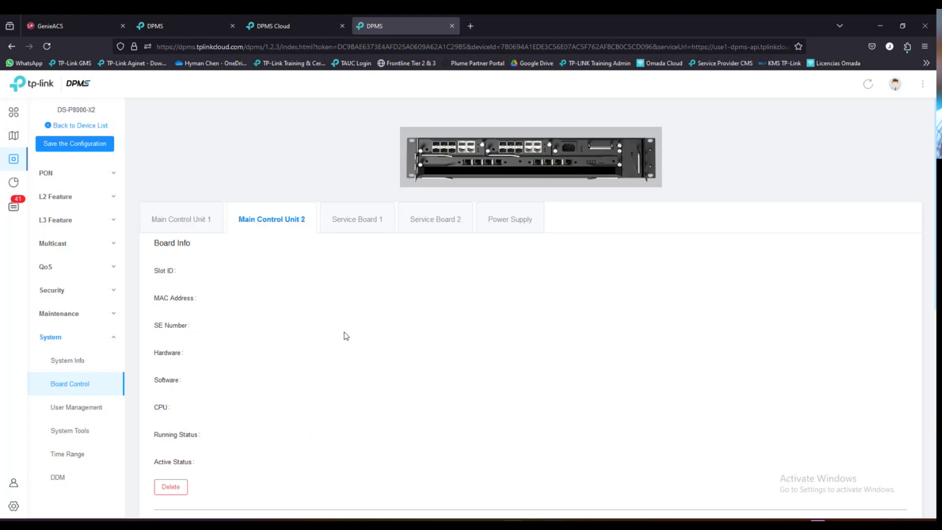
{"action": "left_click", "coordinate": [357, 222]}
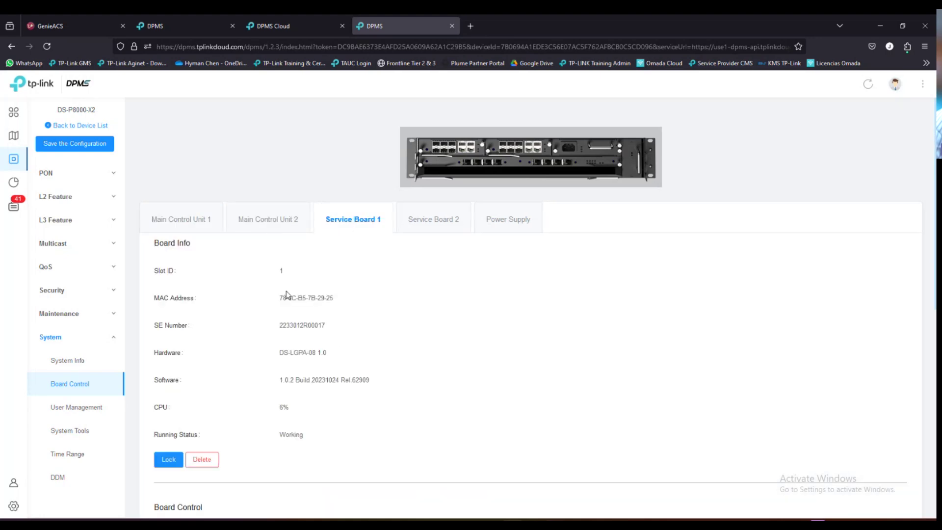
{"action": "scroll", "coordinate": [358, 343], "scroll_direction": "down", "scroll_amount": 1}
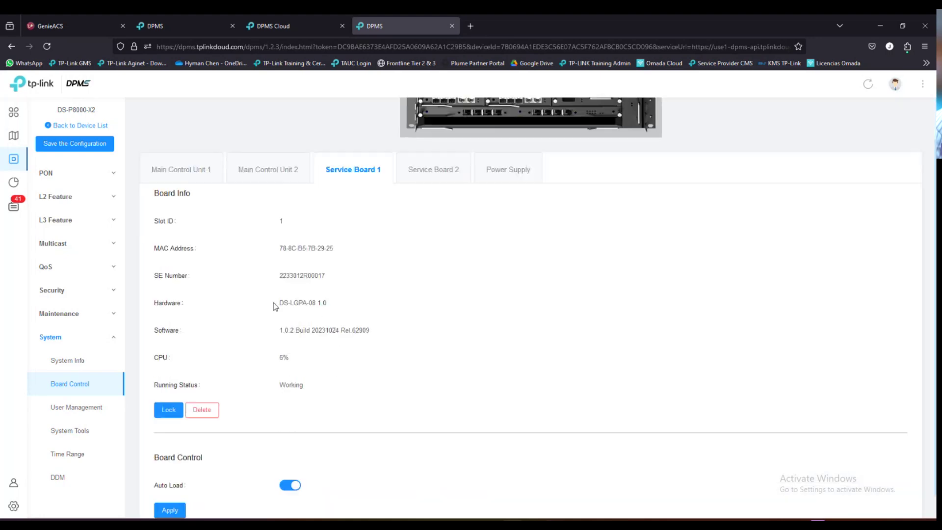
{"action": "left_click_drag", "start_coordinate": [281, 303], "coordinate": [339, 304]}
{"action": "left_click", "coordinate": [367, 305]}
{"action": "left_click", "coordinate": [432, 172]}
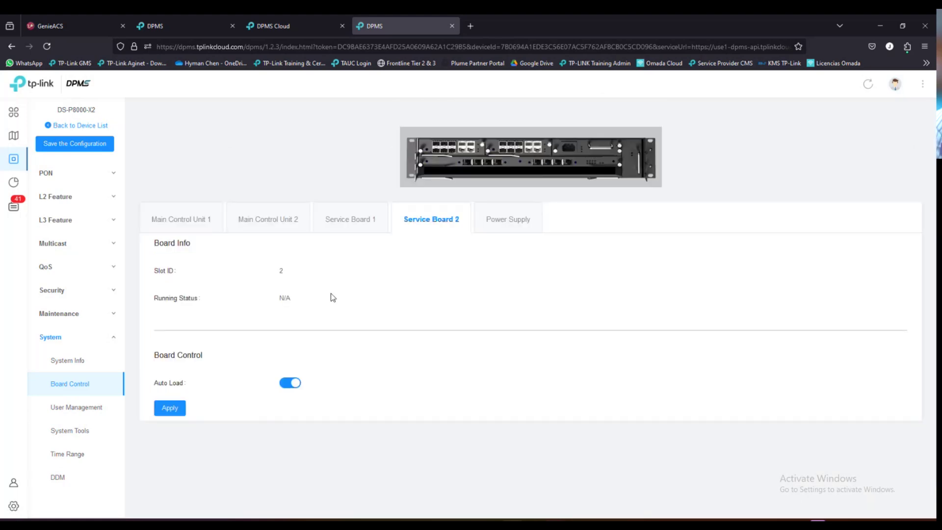
- Check the Power Supply's AC input Working status and expand the PON settings group
{"action": "key", "text": "Right"}
{"action": "left_click_drag", "start_coordinate": [155, 246], "coordinate": [194, 243]}
{"action": "left_click_drag", "start_coordinate": [281, 272], "coordinate": [311, 274]}
{"action": "left_click", "coordinate": [337, 275]}
{"action": "left_click", "coordinate": [274, 293]}
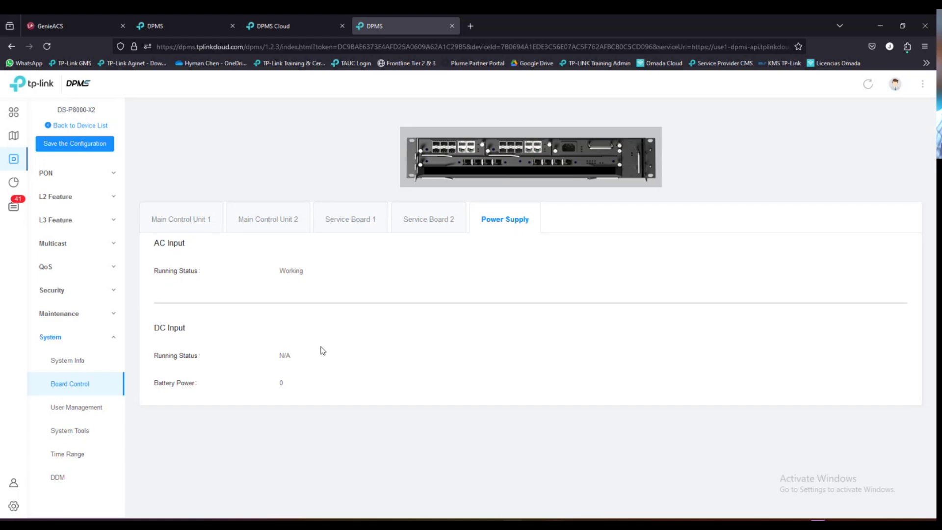
{"action": "scroll", "coordinate": [98, 345], "scroll_direction": "up", "scroll_amount": 1}
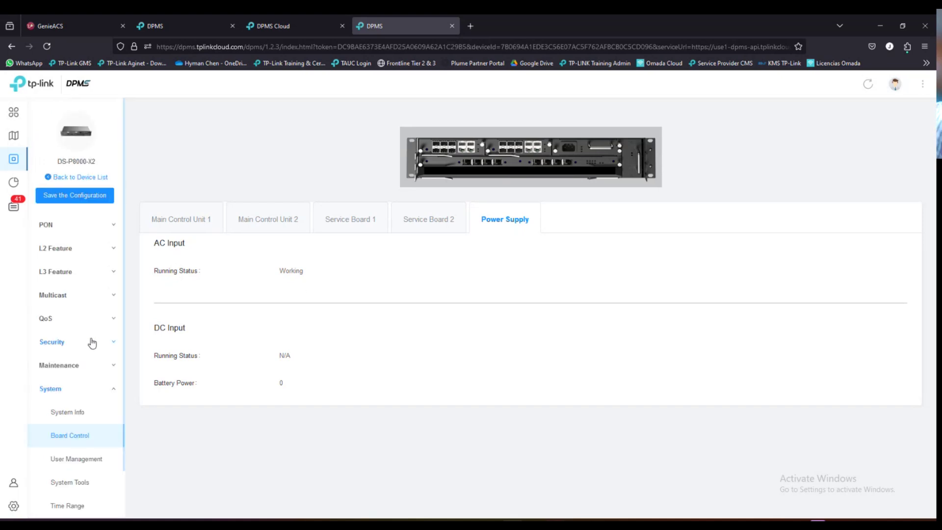
{"action": "left_click", "coordinate": [78, 227]}
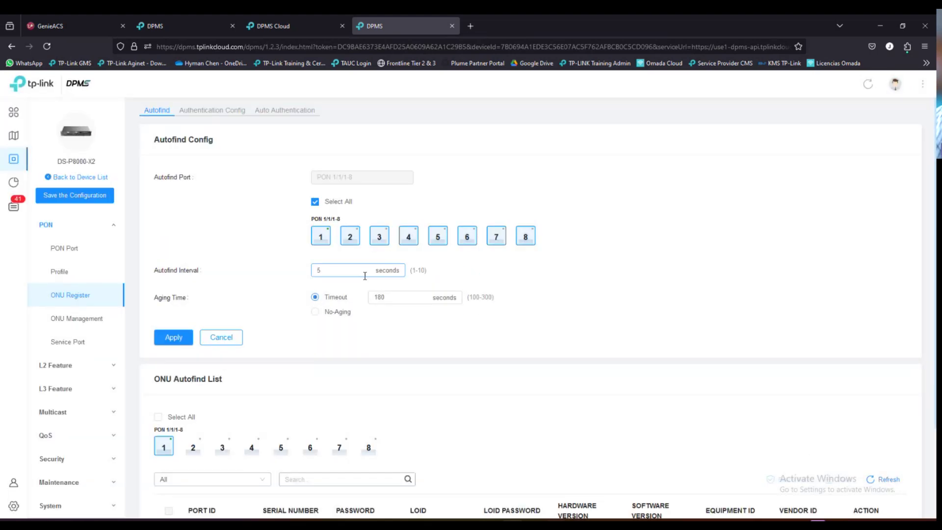
- Switch between the local OLT device list, DPMS Cloud server list and ONU Register tabs, ending on the device list
{"action": "left_click", "coordinate": [199, 27]}
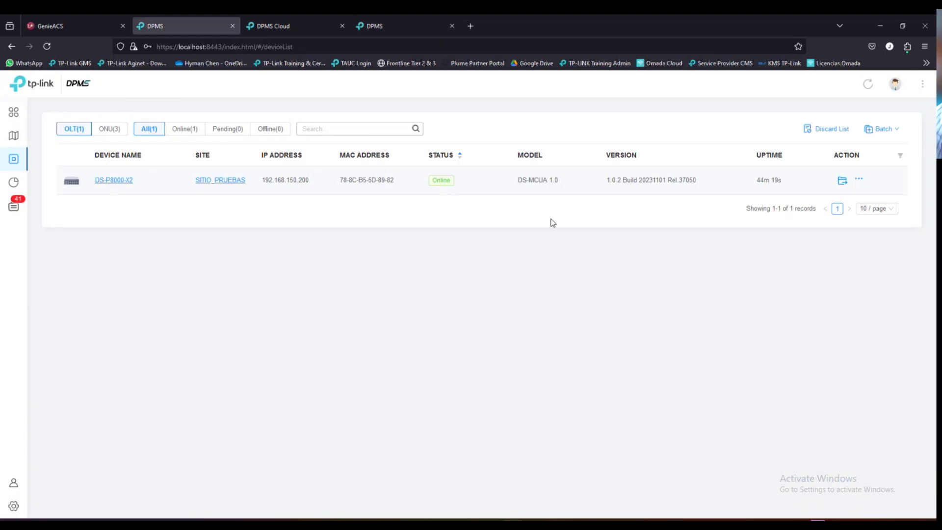
{"action": "left_click", "coordinate": [298, 30]}
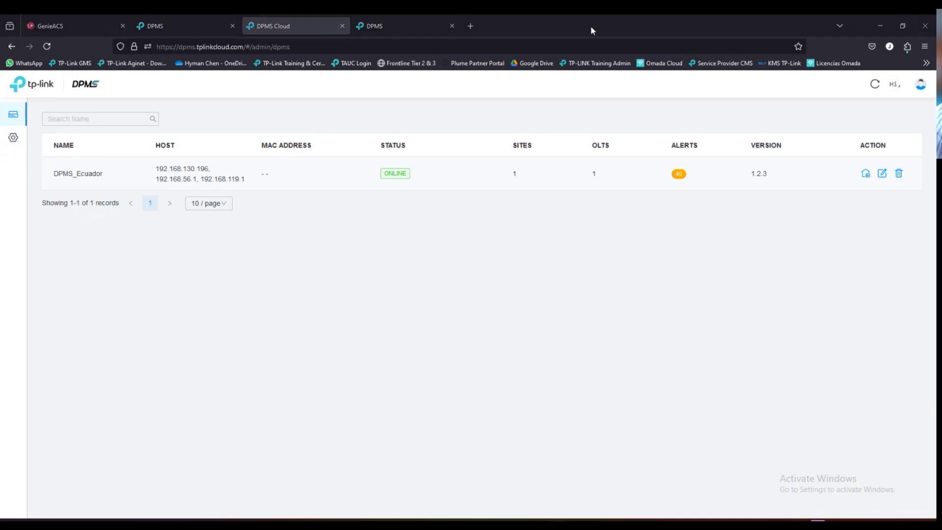
{"action": "left_click", "coordinate": [392, 29]}
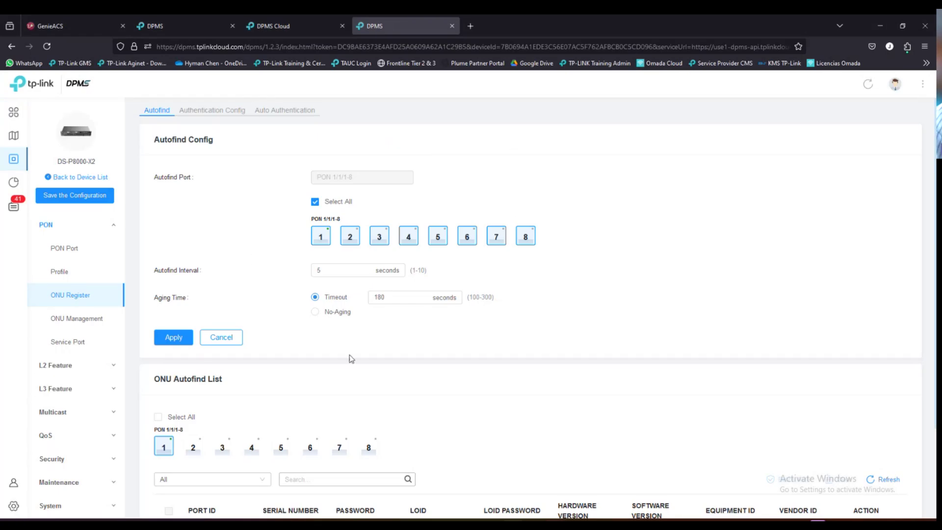
{"action": "left_click", "coordinate": [200, 32]}
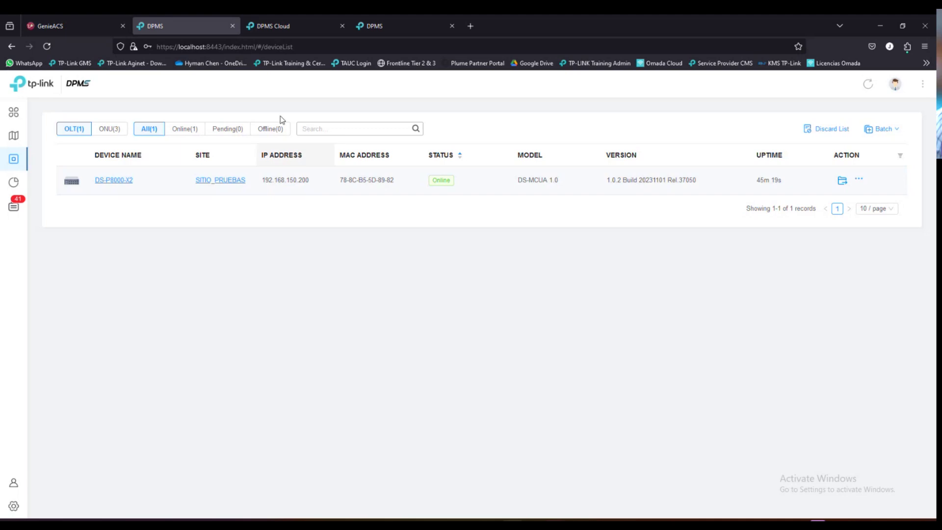
{"action": "left_click", "coordinate": [292, 26]}
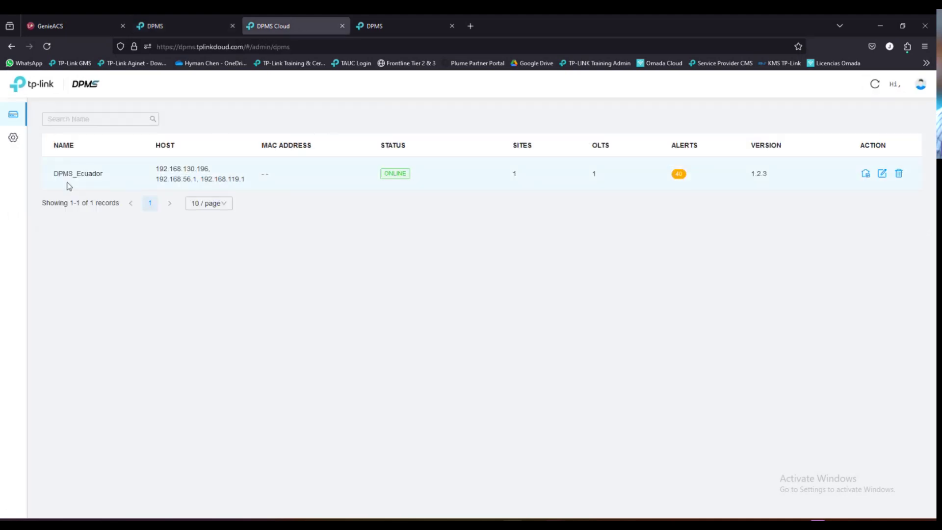
{"action": "left_click_drag", "start_coordinate": [55, 174], "coordinate": [115, 178]}
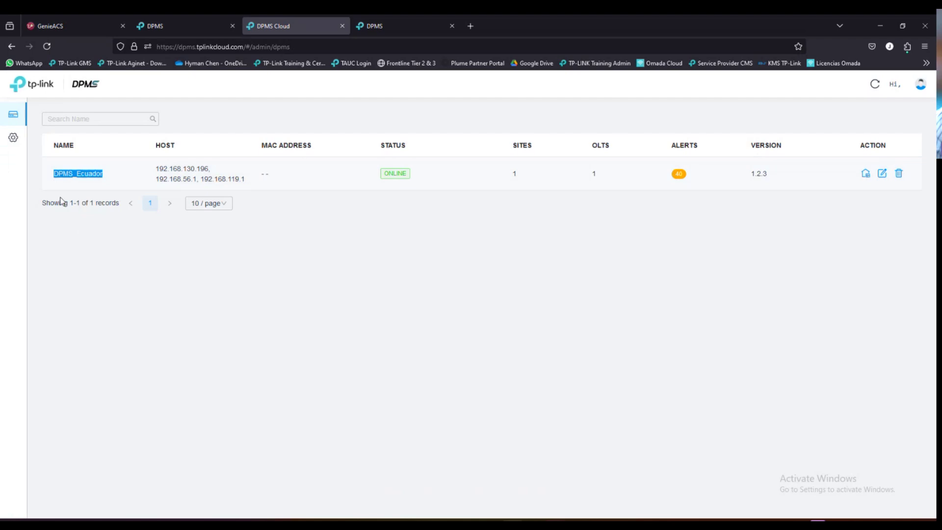
{"action": "left_click", "coordinate": [162, 202]}
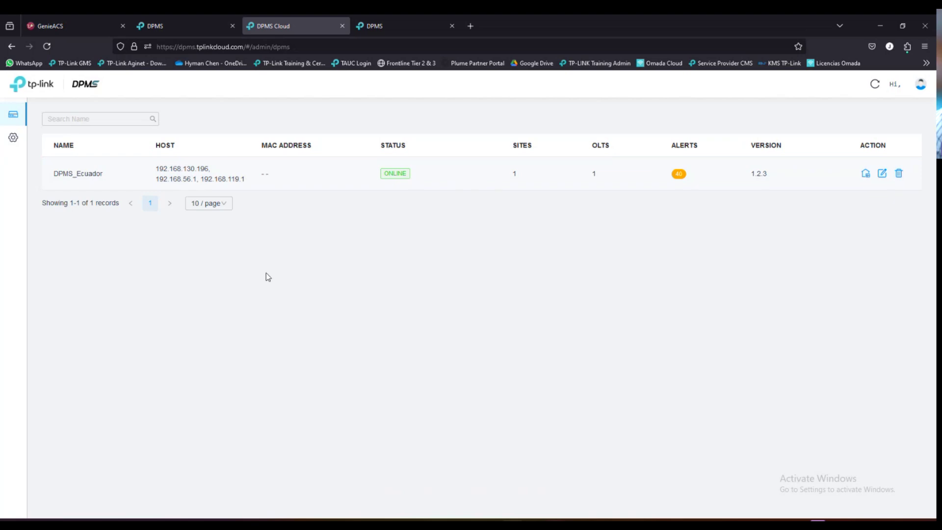
{"action": "left_click", "coordinate": [399, 30]}
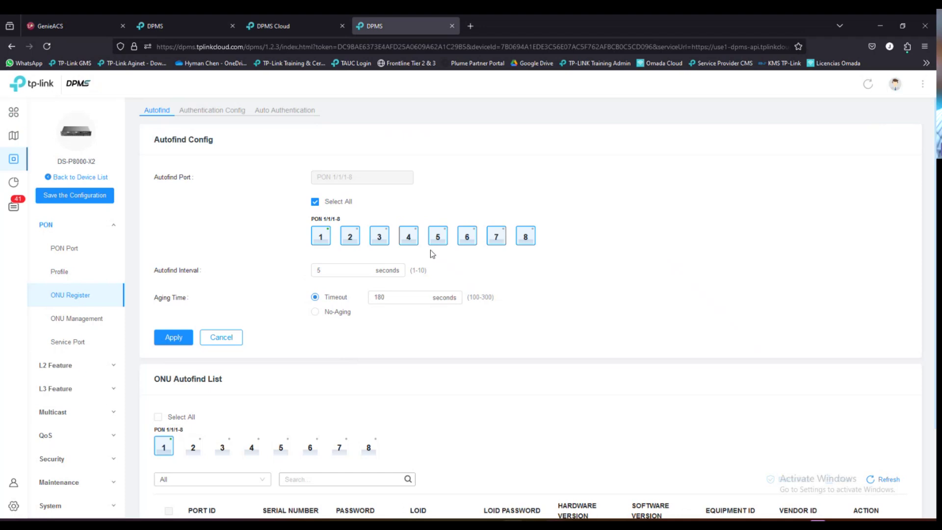
{"action": "scroll", "coordinate": [292, 319], "scroll_direction": "down", "scroll_amount": 1}
{"action": "scroll", "coordinate": [304, 320], "scroll_direction": "up", "scroll_amount": 1}
{"action": "scroll", "coordinate": [305, 319], "scroll_direction": "down", "scroll_amount": 2}
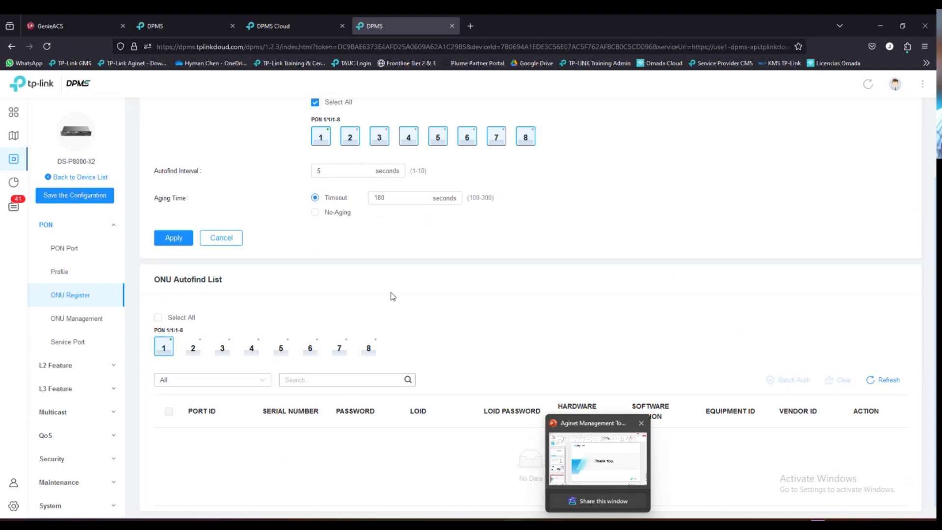
{"action": "scroll", "coordinate": [392, 296], "scroll_direction": "up", "scroll_amount": 2}
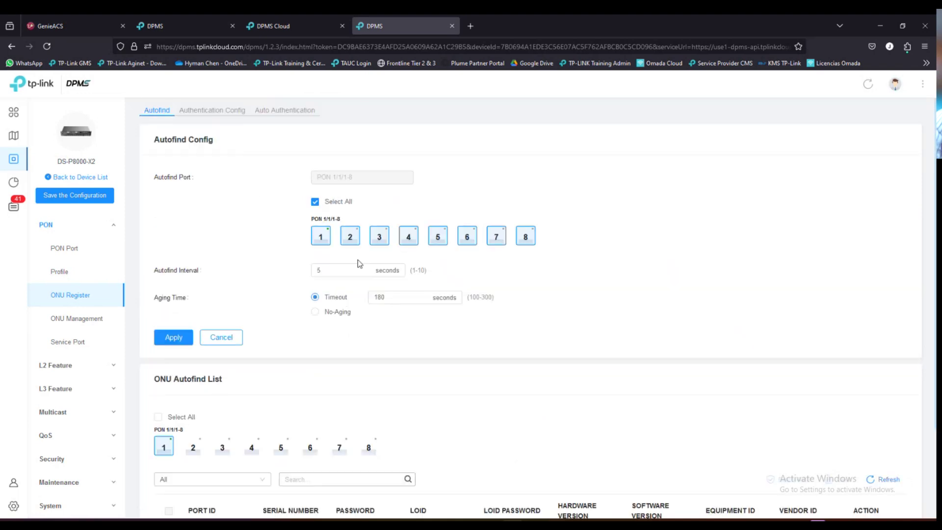
{"action": "scroll", "coordinate": [353, 350], "scroll_direction": "down", "scroll_amount": 1}
{"action": "scroll", "coordinate": [353, 350], "scroll_direction": "up", "scroll_amount": 1}
{"action": "left_click", "coordinate": [182, 25]}
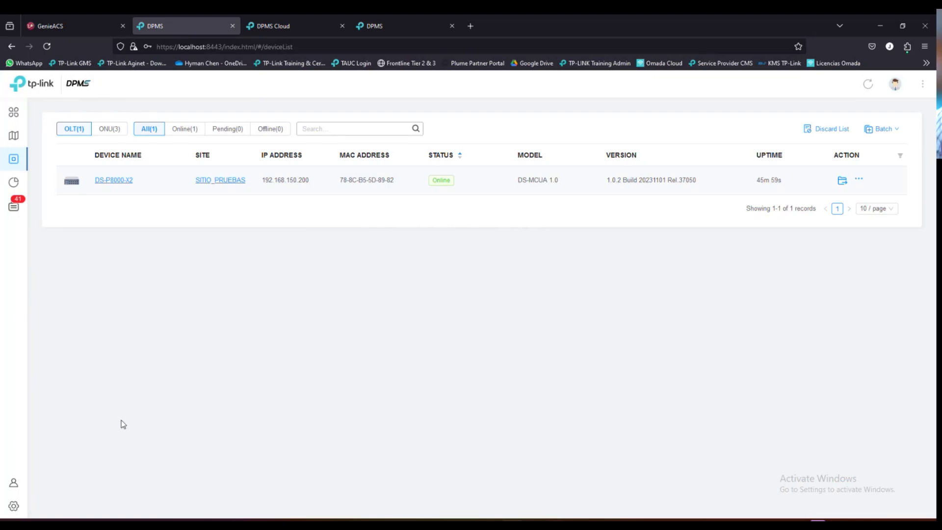
- Open the Online API Document from Settings > Platform Integration, showing the Open API Access Guide
{"action": "left_click", "coordinate": [35, 506]}
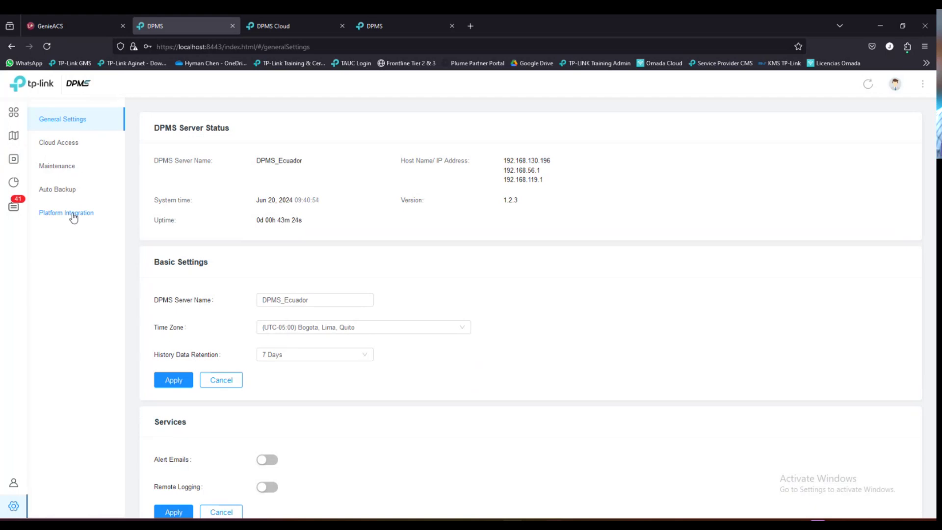
{"action": "left_click", "coordinate": [74, 218]}
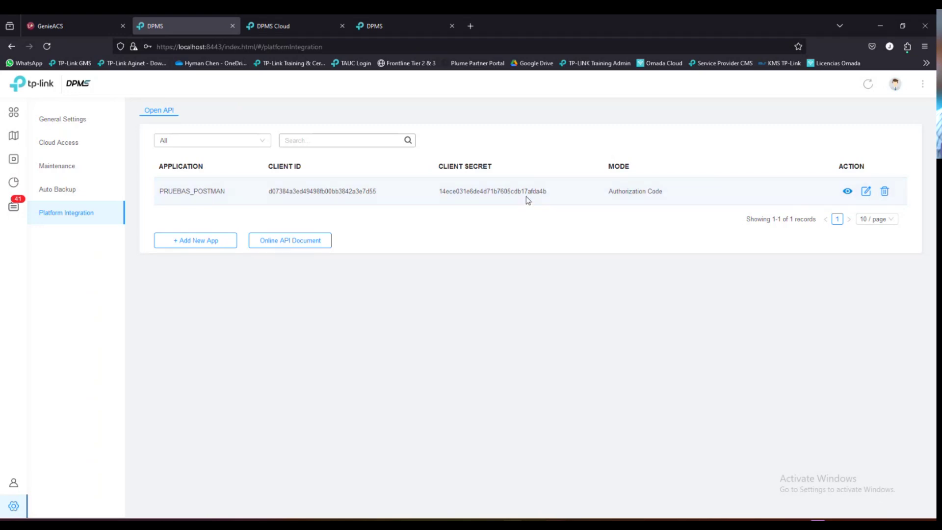
{"action": "left_click", "coordinate": [291, 241]}
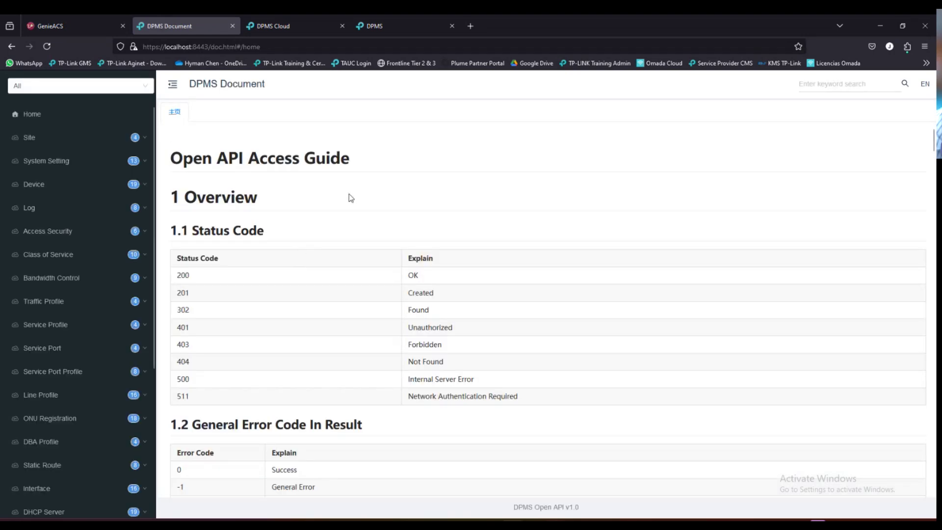
{"action": "left_click_drag", "start_coordinate": [172, 158], "coordinate": [368, 152]}
{"action": "left_click", "coordinate": [366, 162]}
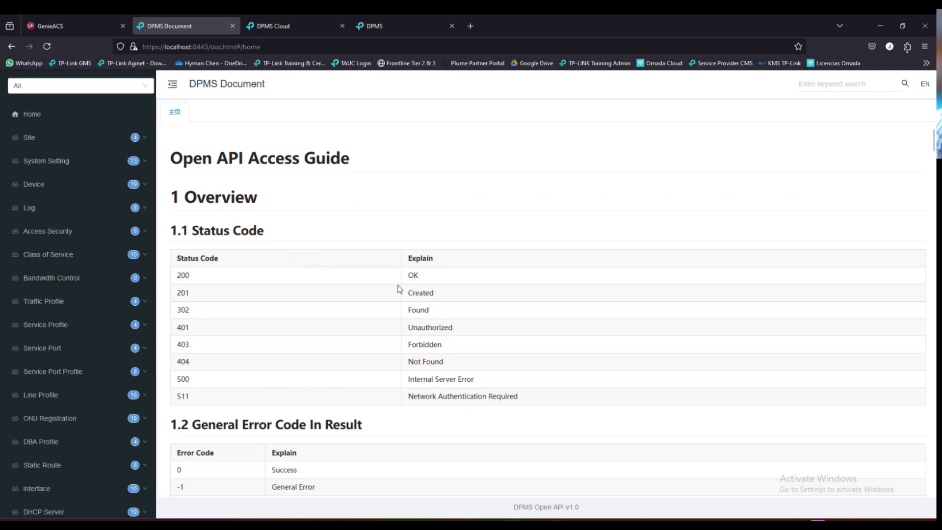
{"action": "scroll", "coordinate": [184, 338], "scroll_direction": "down", "scroll_amount": 6}
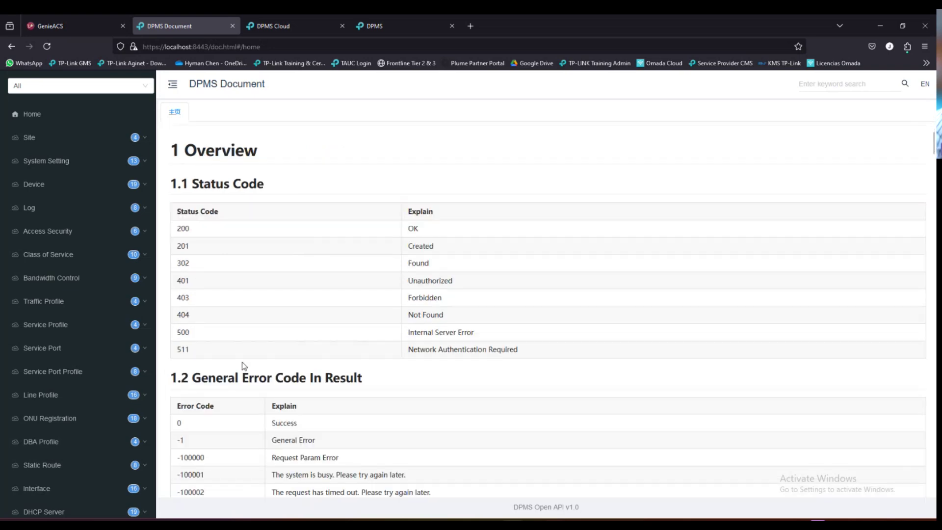
{"action": "scroll", "coordinate": [206, 309], "scroll_direction": "down", "scroll_amount": 9}
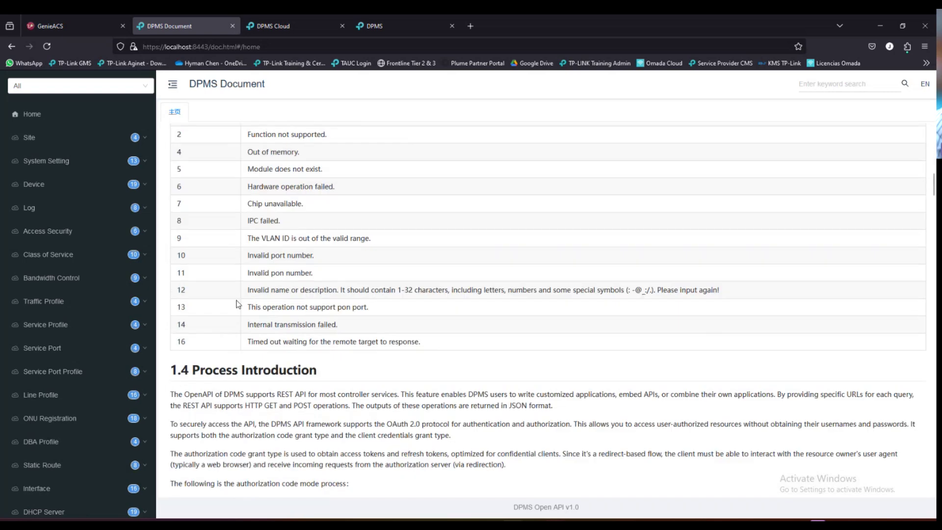
{"action": "scroll", "coordinate": [239, 307], "scroll_direction": "up", "scroll_amount": 2}
{"action": "scroll", "coordinate": [225, 182], "scroll_direction": "down", "scroll_amount": 6}
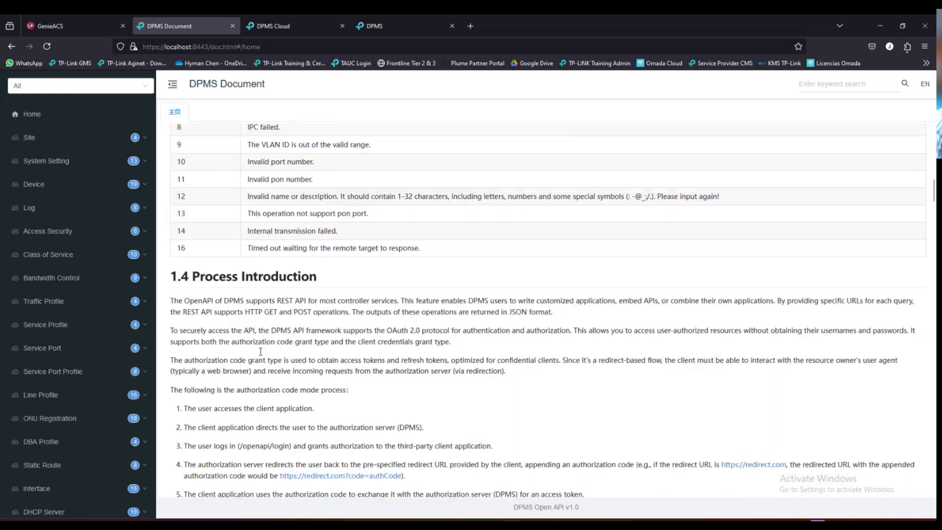
{"action": "scroll", "coordinate": [263, 308], "scroll_direction": "down", "scroll_amount": 1}
{"action": "scroll", "coordinate": [265, 307], "scroll_direction": "up", "scroll_amount": 1}
{"action": "scroll", "coordinate": [219, 294], "scroll_direction": "down", "scroll_amount": 4}
{"action": "scroll", "coordinate": [217, 302], "scroll_direction": "down", "scroll_amount": 5}
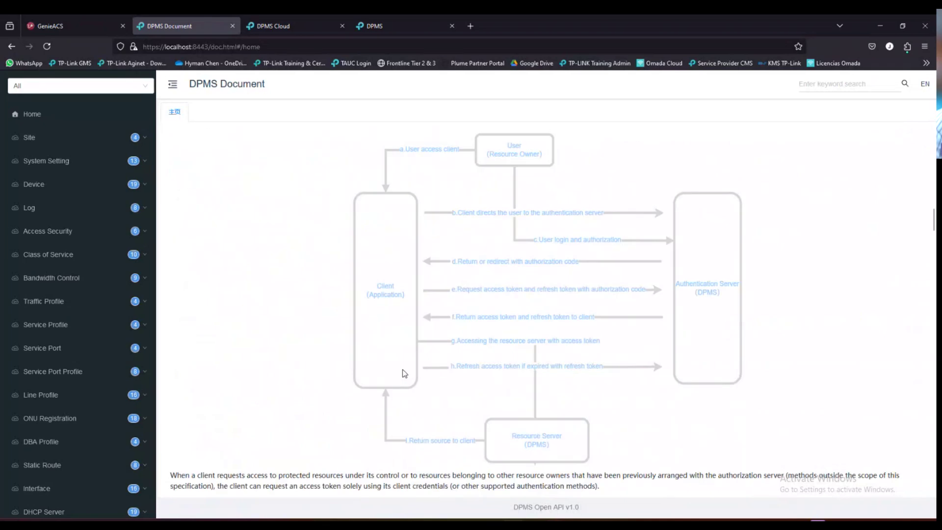
{"action": "scroll", "coordinate": [517, 307], "scroll_direction": "up", "scroll_amount": 2}
{"action": "scroll", "coordinate": [518, 309], "scroll_direction": "down", "scroll_amount": 2}
{"action": "scroll", "coordinate": [496, 290], "scroll_direction": "up", "scroll_amount": 3}
{"action": "scroll", "coordinate": [495, 289], "scroll_direction": "up", "scroll_amount": 3}
{"action": "scroll", "coordinate": [495, 293], "scroll_direction": "down", "scroll_amount": 10}
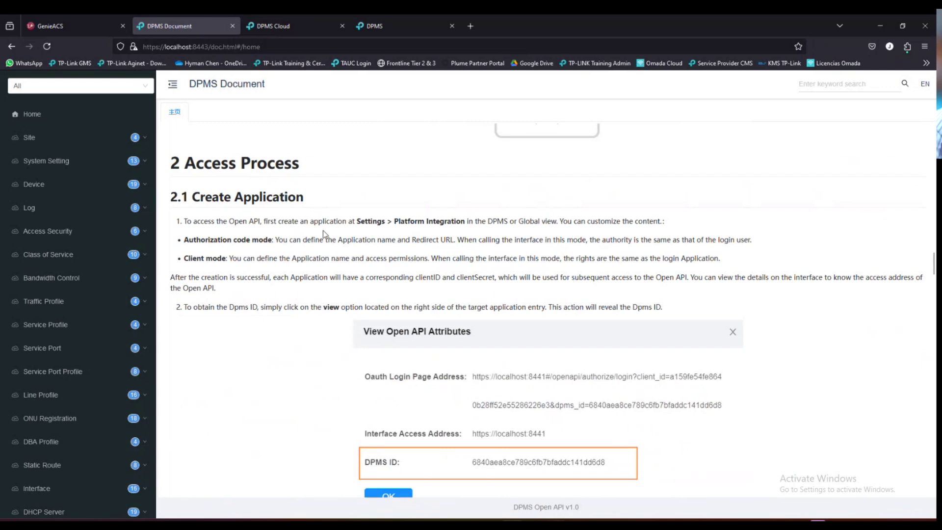
{"action": "scroll", "coordinate": [300, 296], "scroll_direction": "down", "scroll_amount": 1}
{"action": "scroll", "coordinate": [295, 275], "scroll_direction": "up", "scroll_amount": 1}
{"action": "scroll", "coordinate": [368, 327], "scroll_direction": "down", "scroll_amount": 2}
{"action": "scroll", "coordinate": [369, 330], "scroll_direction": "up", "scroll_amount": 2}
{"action": "scroll", "coordinate": [343, 350], "scroll_direction": "down", "scroll_amount": 3}
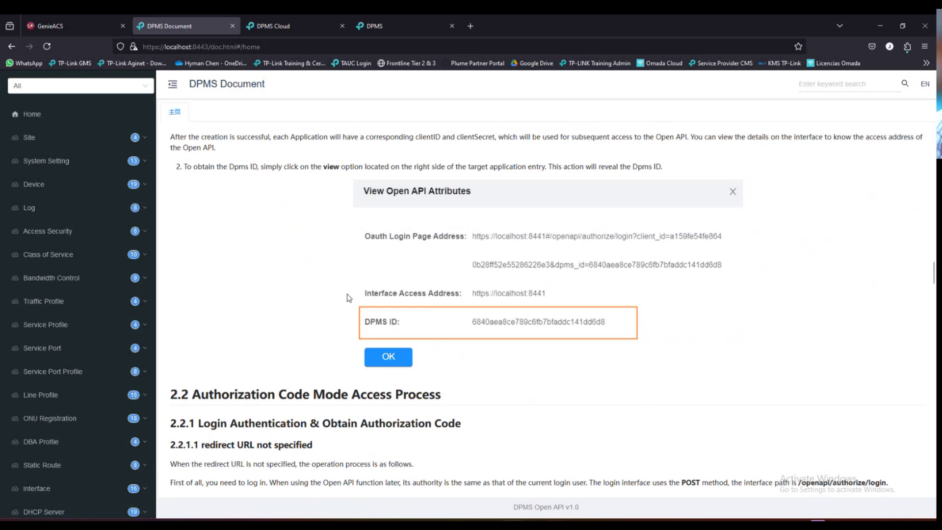
{"action": "scroll", "coordinate": [327, 325], "scroll_direction": "down", "scroll_amount": 2}
{"action": "scroll", "coordinate": [95, 293], "scroll_direction": "down", "scroll_amount": 3}
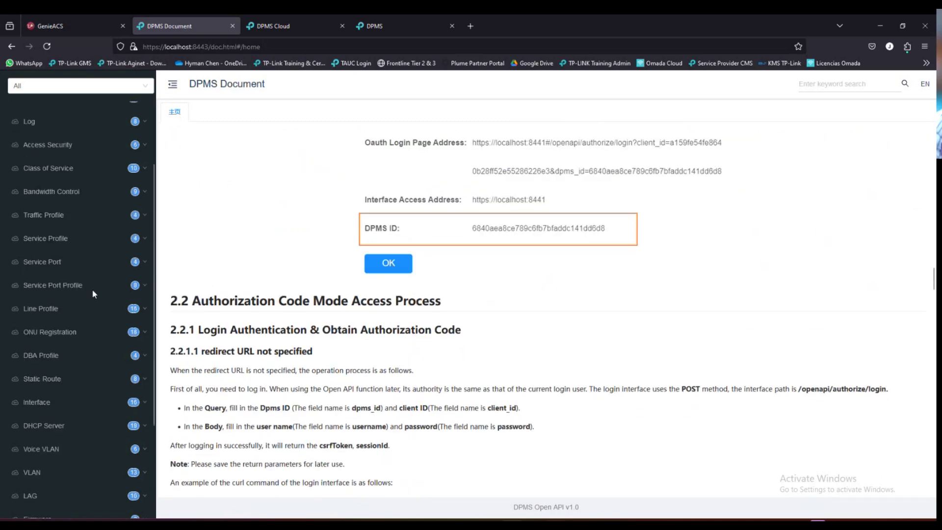
{"action": "scroll", "coordinate": [94, 293], "scroll_direction": "up", "scroll_amount": 3}
{"action": "scroll", "coordinate": [95, 293], "scroll_direction": "down", "scroll_amount": 4}
{"action": "scroll", "coordinate": [95, 293], "scroll_direction": "up", "scroll_amount": 4}
{"action": "scroll", "coordinate": [97, 298], "scroll_direction": "down", "scroll_amount": 1}
{"action": "scroll", "coordinate": [97, 298], "scroll_direction": "up", "scroll_amount": 1}
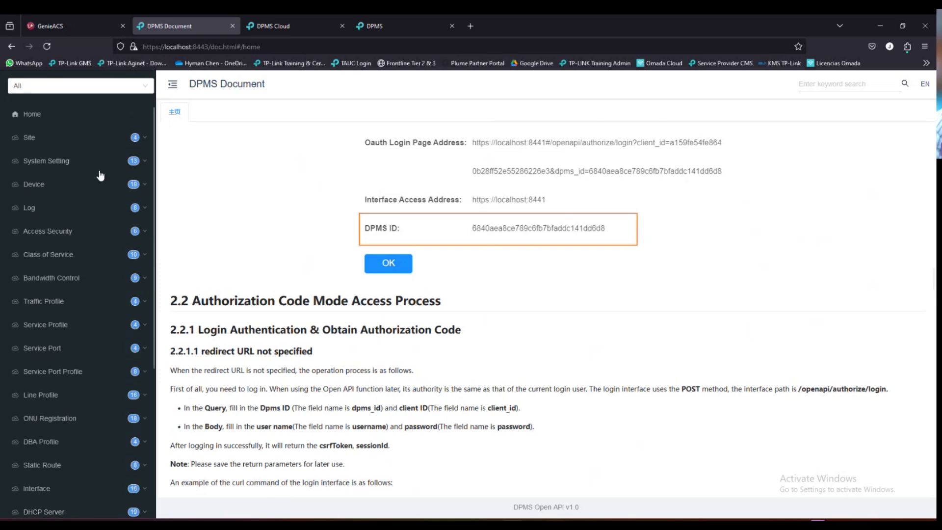
{"action": "scroll", "coordinate": [241, 325], "scroll_direction": "down", "scroll_amount": 5}
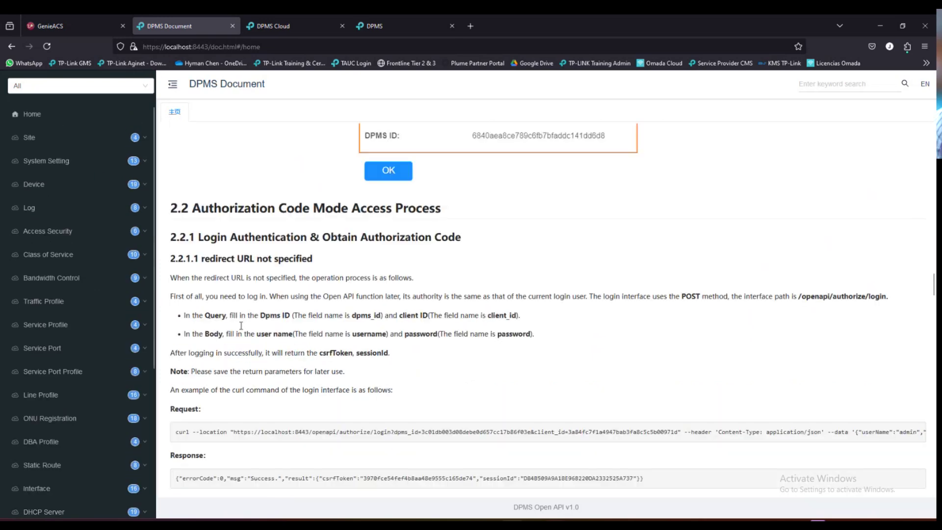
{"action": "scroll", "coordinate": [243, 329], "scroll_direction": "up", "scroll_amount": 3}
{"action": "scroll", "coordinate": [215, 223], "scroll_direction": "down", "scroll_amount": 2}
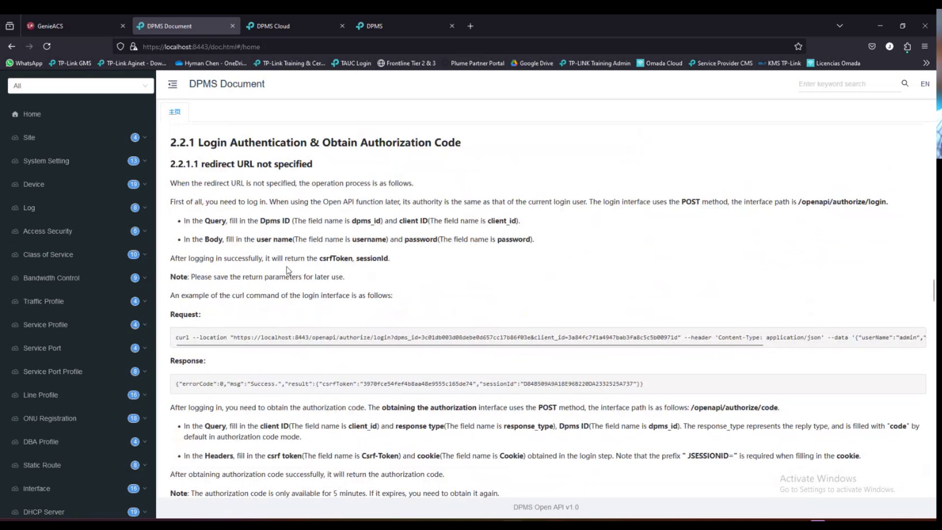
{"action": "scroll", "coordinate": [286, 266], "scroll_direction": "down", "scroll_amount": 1}
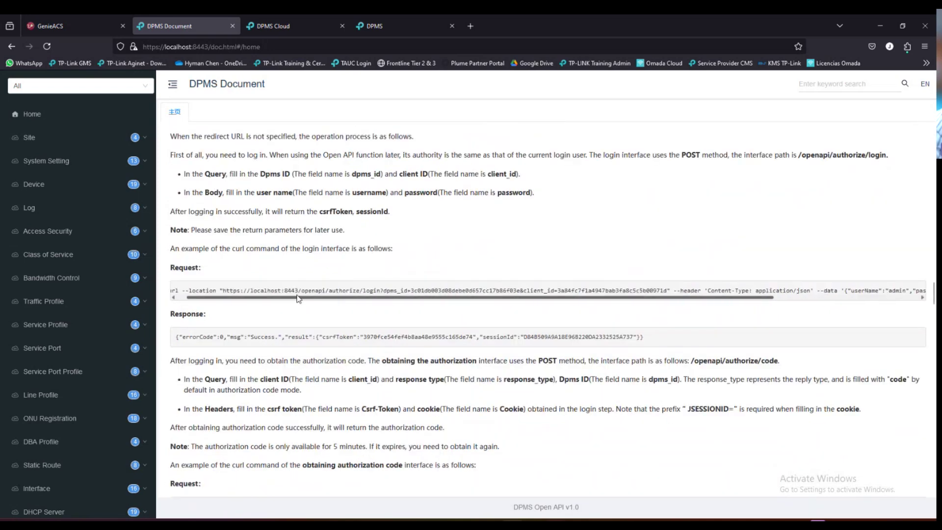
{"action": "scroll", "coordinate": [265, 302], "scroll_direction": "down", "scroll_amount": 5}
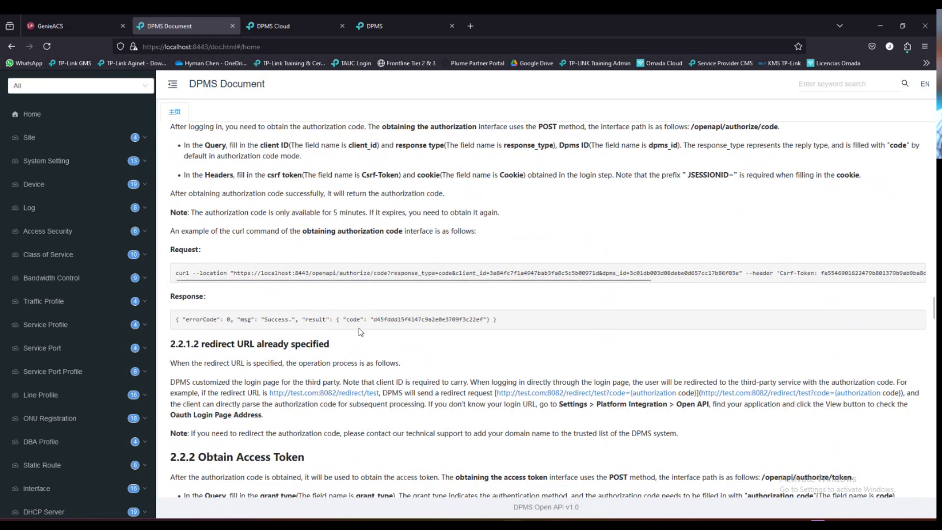
{"action": "scroll", "coordinate": [395, 333], "scroll_direction": "down", "scroll_amount": 8}
{"action": "scroll", "coordinate": [274, 212], "scroll_direction": "up", "scroll_amount": 2}
{"action": "left_click_drag", "start_coordinate": [290, 175], "coordinate": [306, 175]}
{"action": "left_click", "coordinate": [305, 176]}
{"action": "left_click", "coordinate": [285, 176]}
{"action": "scroll", "coordinate": [293, 202], "scroll_direction": "down", "scroll_amount": 5}
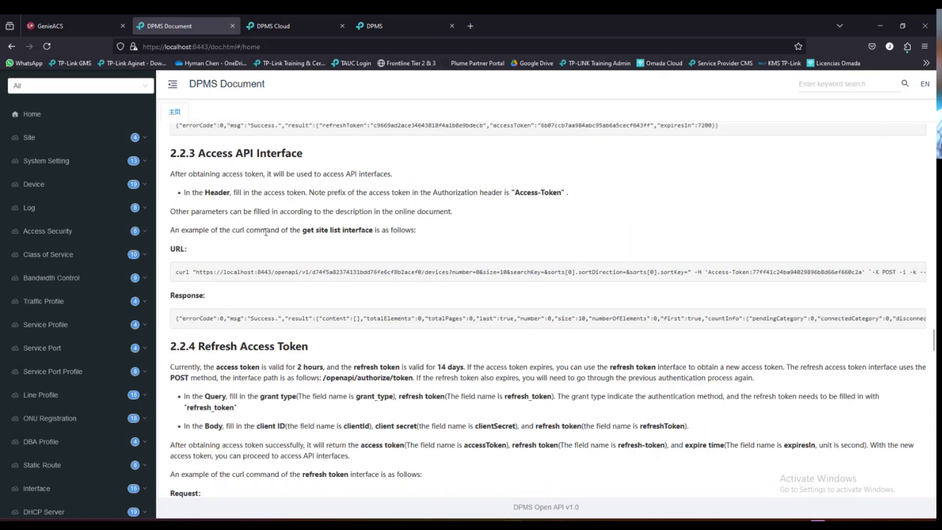
{"action": "scroll", "coordinate": [266, 232], "scroll_direction": "down", "scroll_amount": 5}
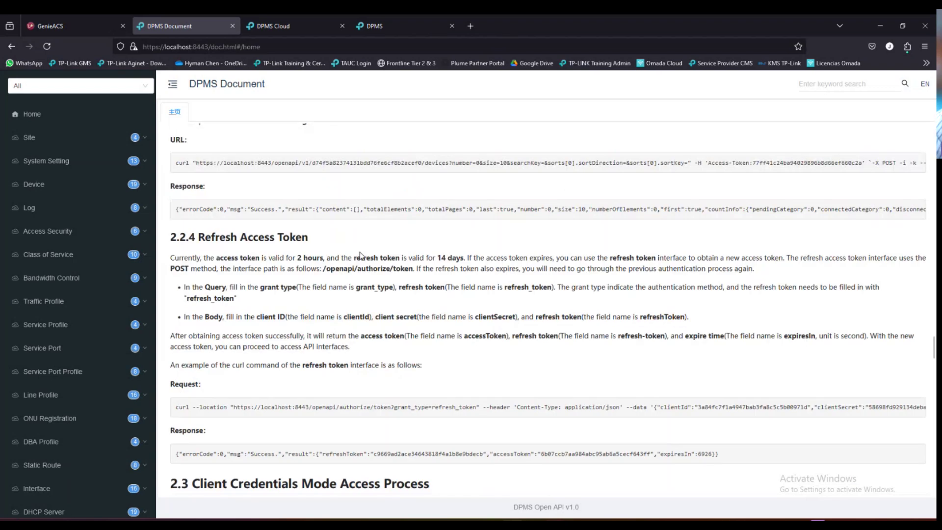
{"action": "scroll", "coordinate": [362, 255], "scroll_direction": "up", "scroll_amount": 1}
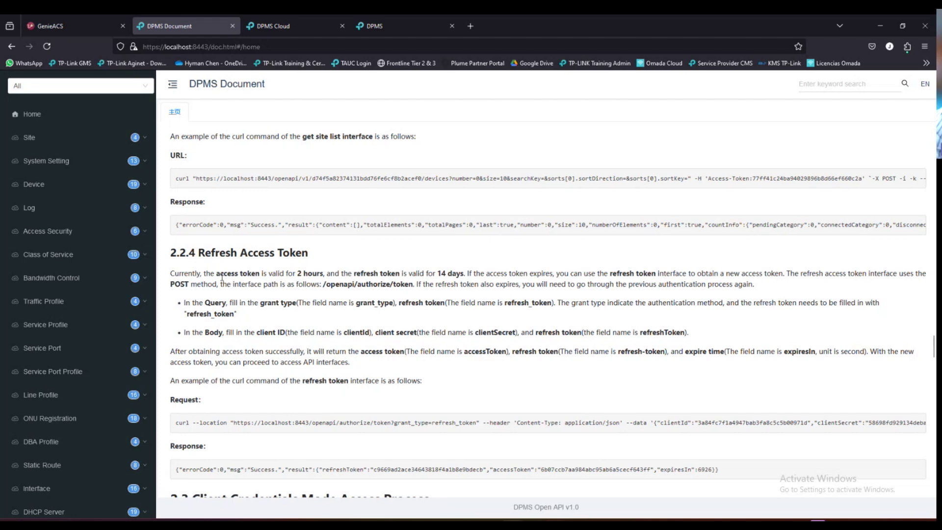
{"action": "left_click_drag", "start_coordinate": [220, 274], "coordinate": [325, 274]}
{"action": "scroll", "coordinate": [350, 249], "scroll_direction": "down", "scroll_amount": 3}
{"action": "scroll", "coordinate": [351, 250], "scroll_direction": "up", "scroll_amount": 10}
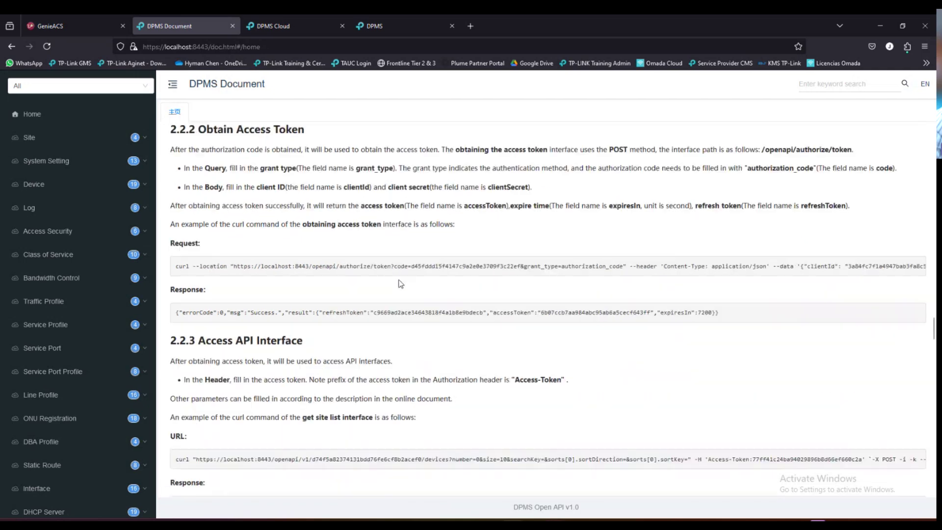
{"action": "scroll", "coordinate": [351, 249], "scroll_direction": "up", "scroll_amount": 6}
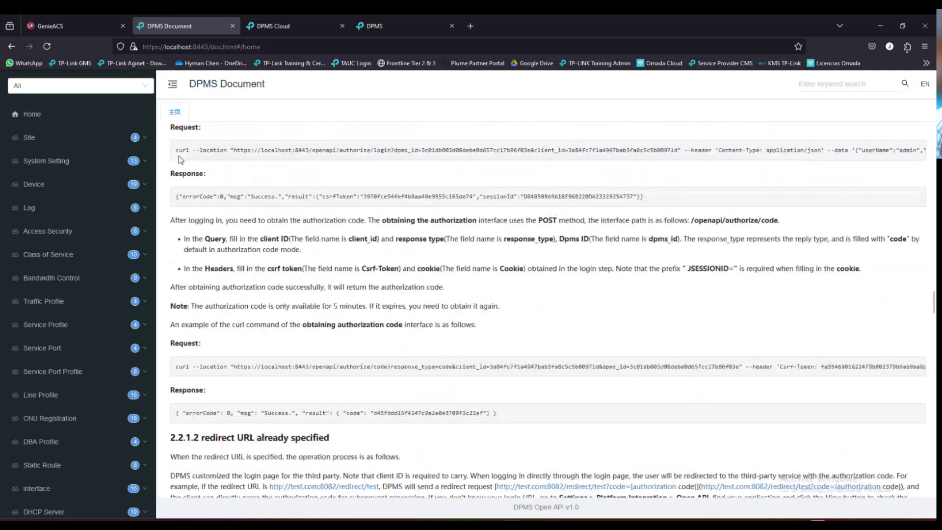
{"action": "left_click_drag", "start_coordinate": [178, 150], "coordinate": [905, 148]}
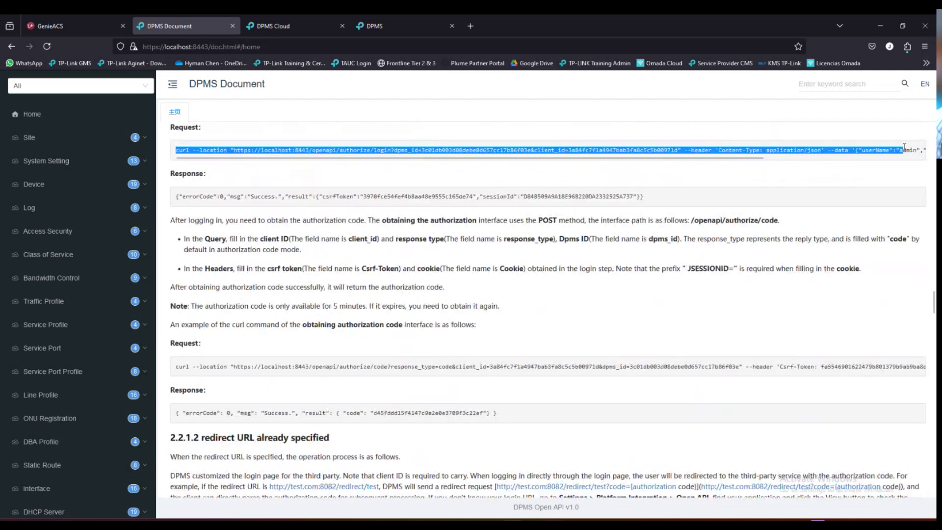
{"action": "left_click", "coordinate": [643, 161]}
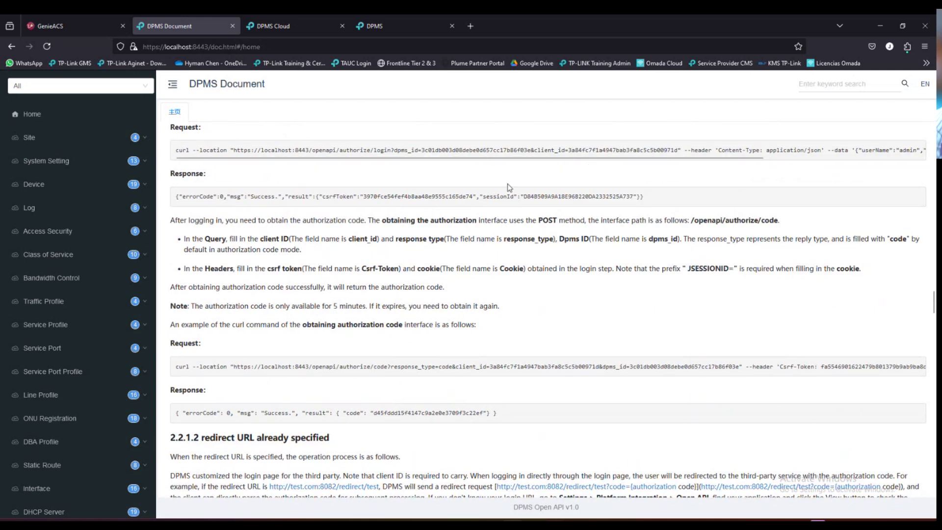
{"action": "scroll", "coordinate": [507, 187], "scroll_direction": "up", "scroll_amount": 2}
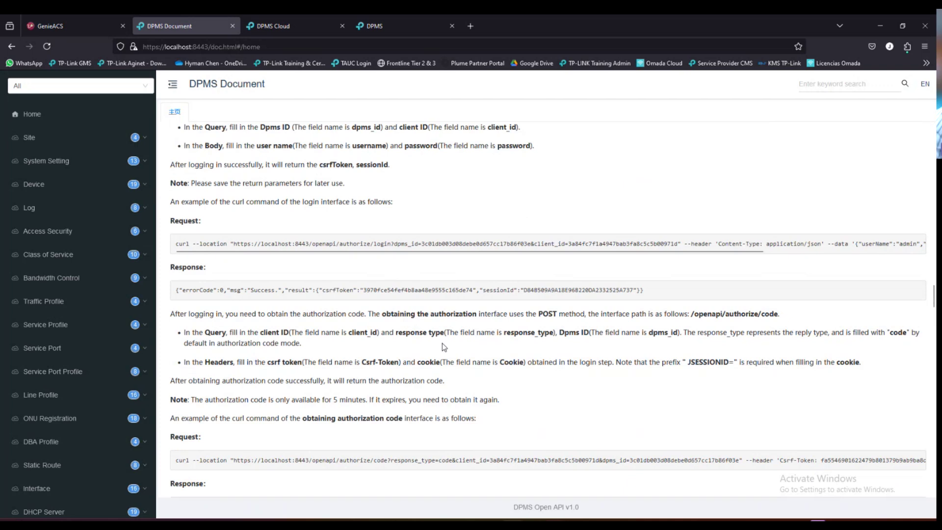
{"action": "scroll", "coordinate": [442, 343], "scroll_direction": "down", "scroll_amount": 4}
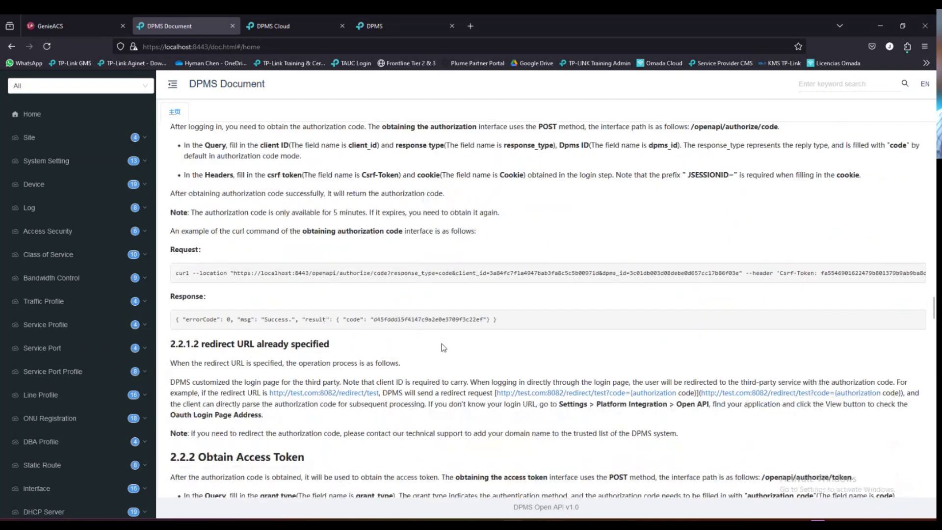
{"action": "scroll", "coordinate": [442, 344], "scroll_direction": "down", "scroll_amount": 11}
{"action": "scroll", "coordinate": [441, 350], "scroll_direction": "down", "scroll_amount": 17}
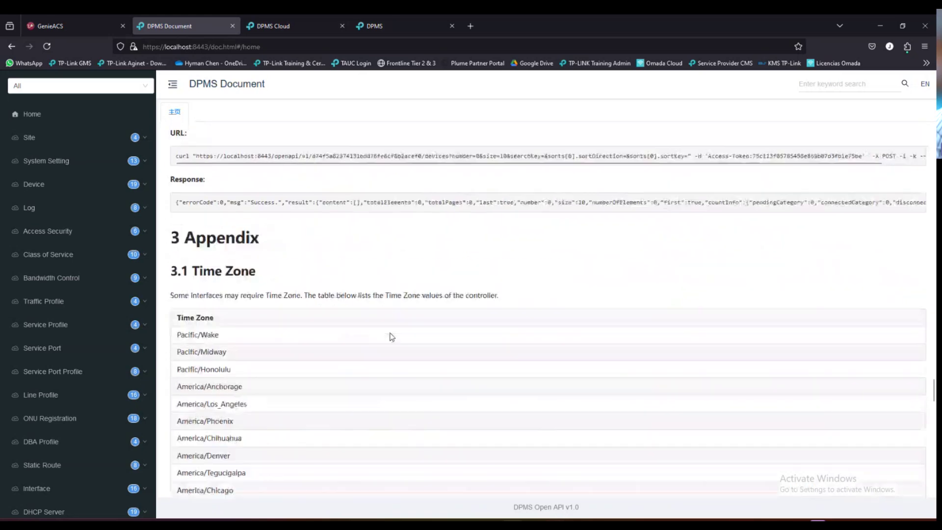
{"action": "scroll", "coordinate": [392, 337], "scroll_direction": "up", "scroll_amount": 10}
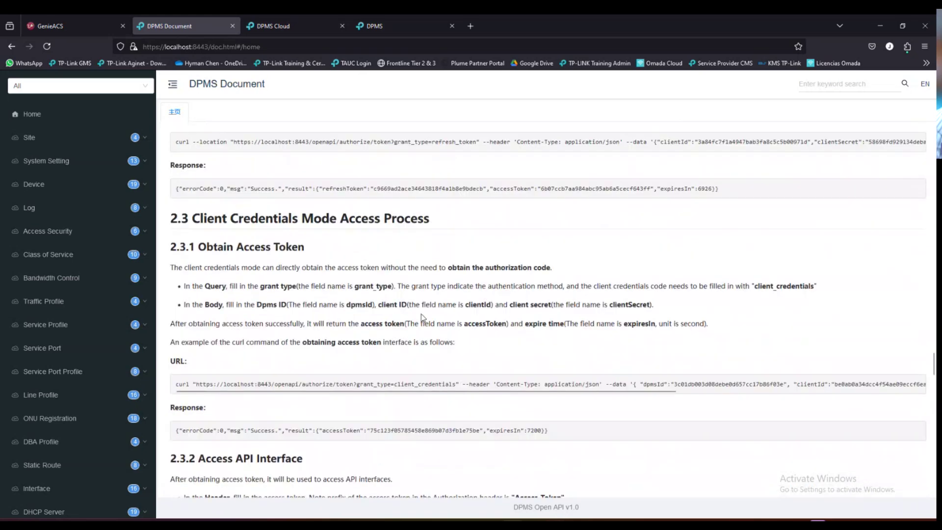
{"action": "scroll", "coordinate": [426, 286], "scroll_direction": "down", "scroll_amount": 20}
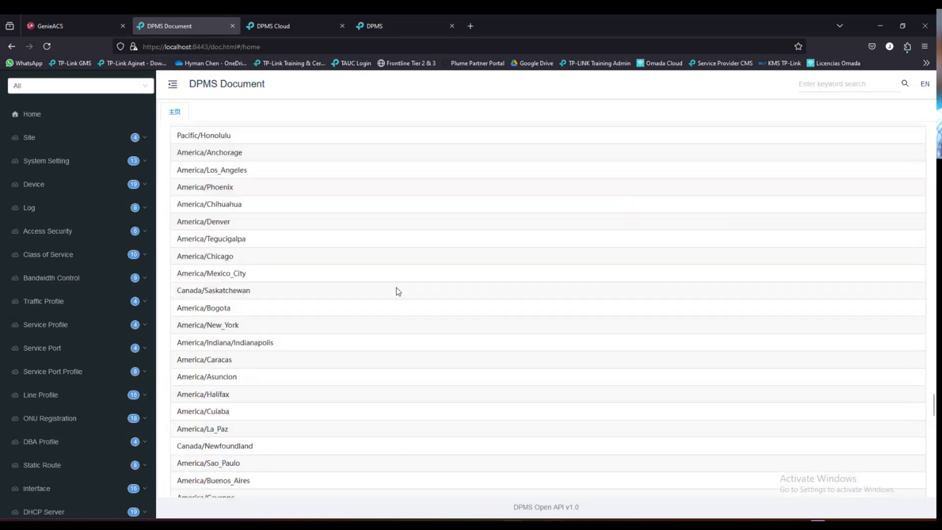
{"action": "scroll", "coordinate": [399, 295], "scroll_direction": "down", "scroll_amount": 6}
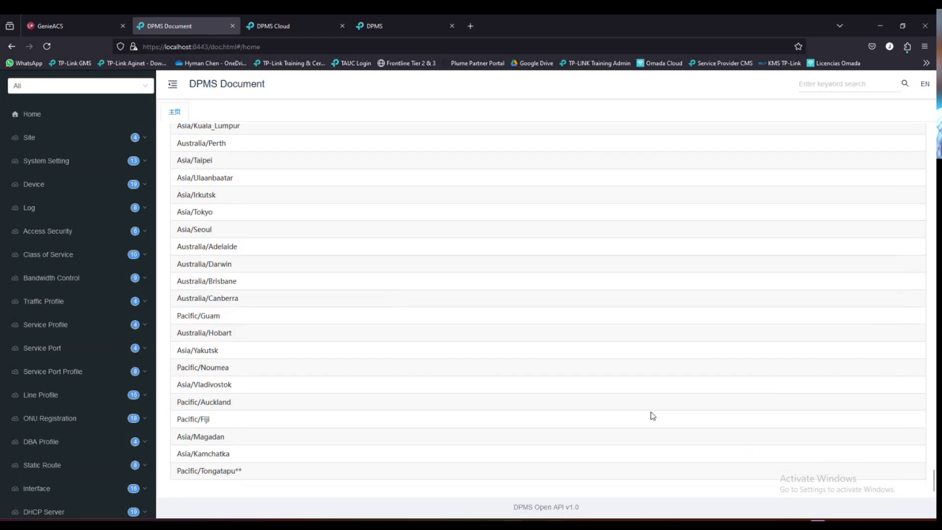
{"action": "left_click_drag", "start_coordinate": [934, 482], "coordinate": [934, 153]}
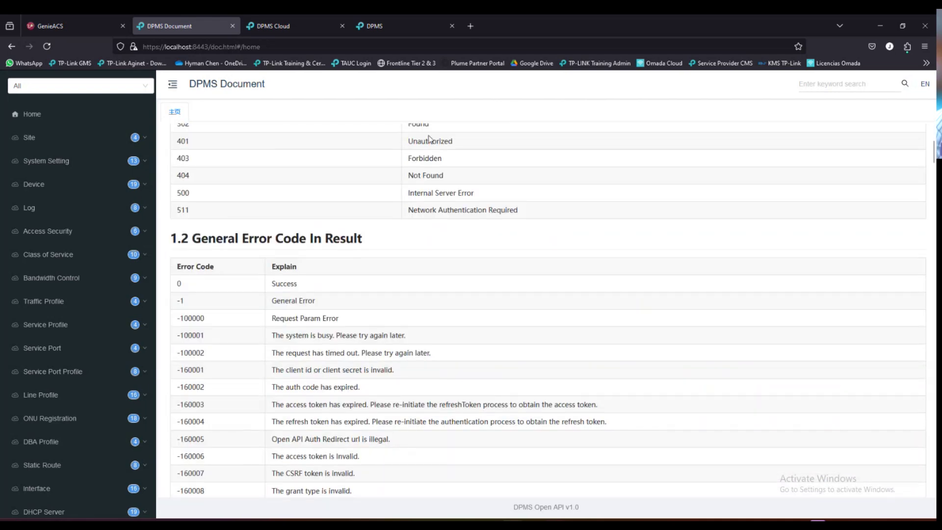
{"action": "scroll", "coordinate": [336, 205], "scroll_direction": "up", "scroll_amount": 4}
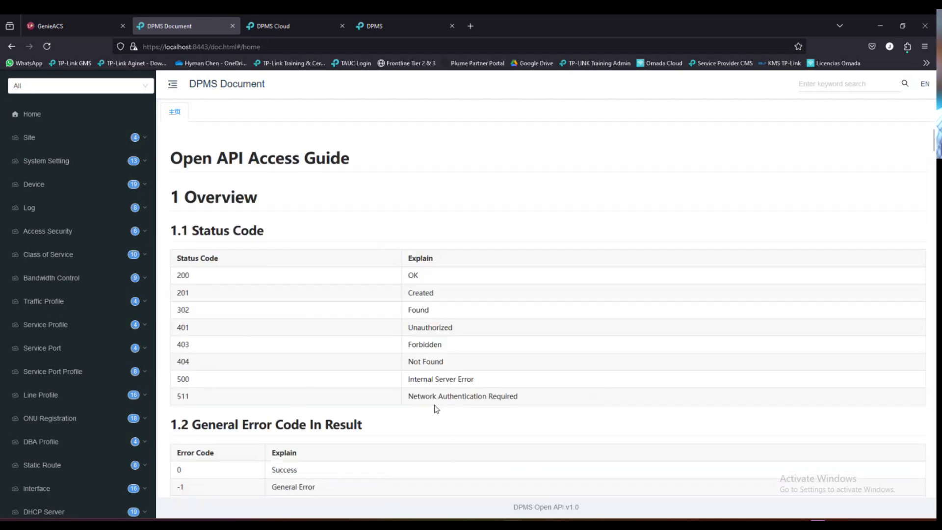
{"action": "scroll", "coordinate": [434, 409], "scroll_direction": "down", "scroll_amount": 3}
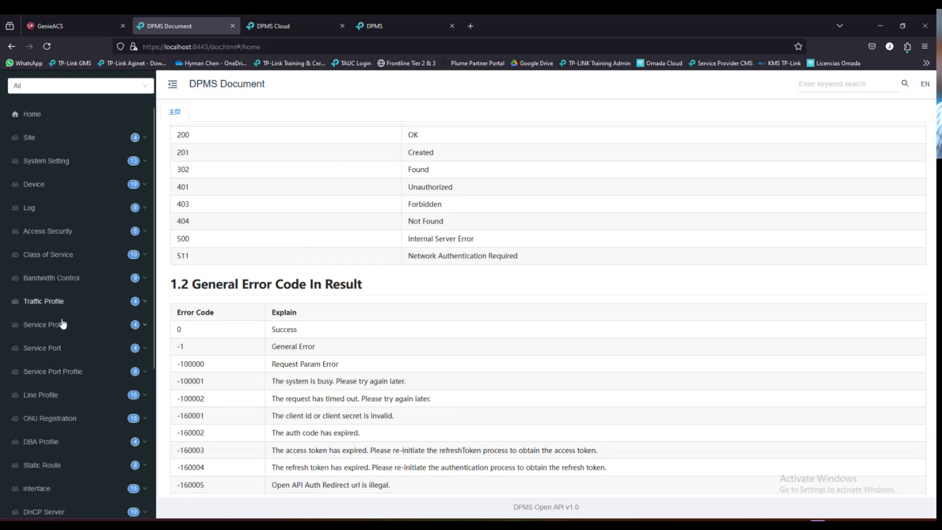
{"action": "scroll", "coordinate": [49, 324], "scroll_direction": "down", "scroll_amount": 5}
{"action": "scroll", "coordinate": [62, 427], "scroll_direction": "up", "scroll_amount": 4}
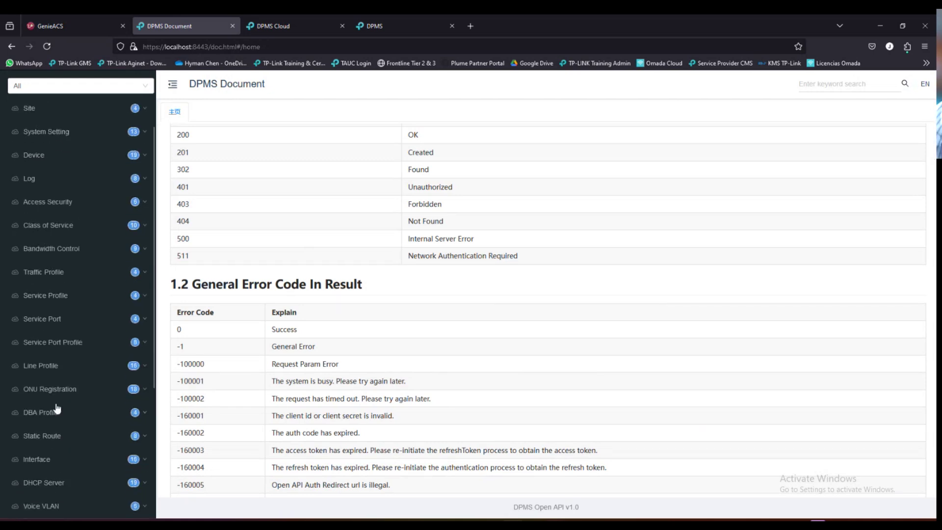
{"action": "scroll", "coordinate": [56, 409], "scroll_direction": "up", "scroll_amount": 1}
- Expand the Device group and read the Get ONU device list endpoint documentation
{"action": "left_click", "coordinate": [137, 192]}
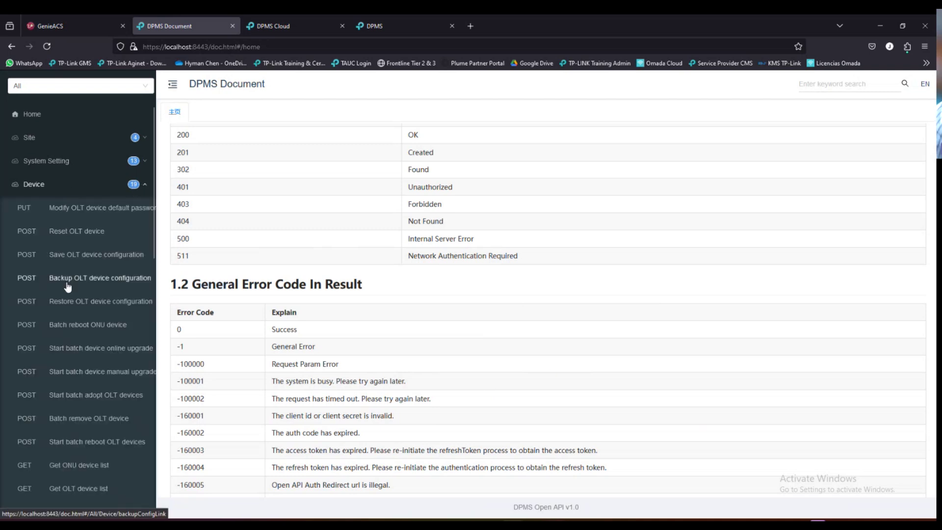
{"action": "scroll", "coordinate": [68, 287], "scroll_direction": "down", "scroll_amount": 4}
{"action": "left_click", "coordinate": [84, 373]}
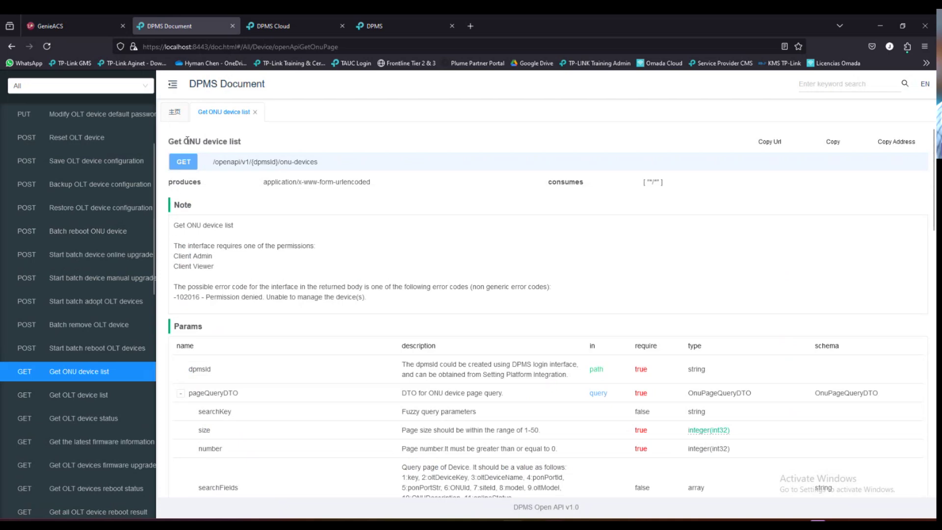
{"action": "left_click_drag", "start_coordinate": [184, 140], "coordinate": [251, 143]}
{"action": "left_click", "coordinate": [304, 274]}
{"action": "scroll", "coordinate": [417, 397], "scroll_direction": "down", "scroll_amount": 3}
{"action": "scroll", "coordinate": [429, 329], "scroll_direction": "down", "scroll_amount": 5}
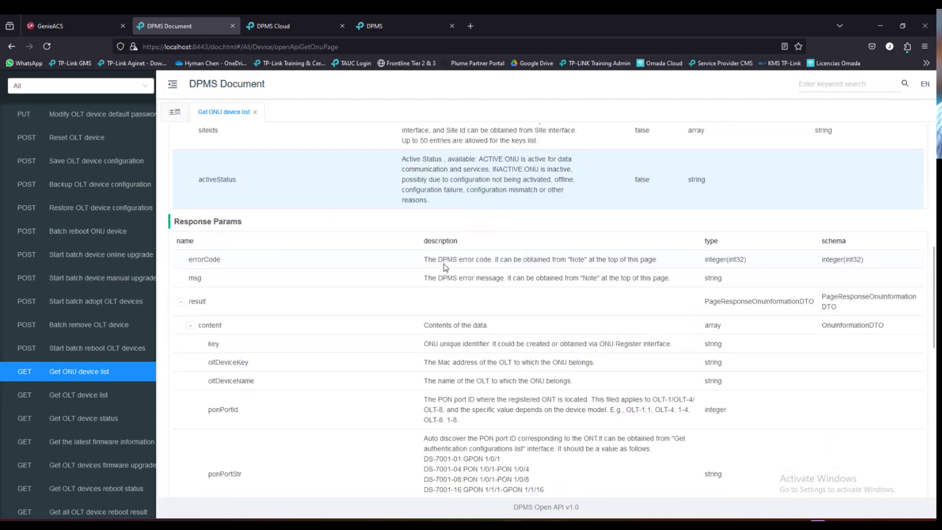
{"action": "scroll", "coordinate": [331, 337], "scroll_direction": "up", "scroll_amount": 10}
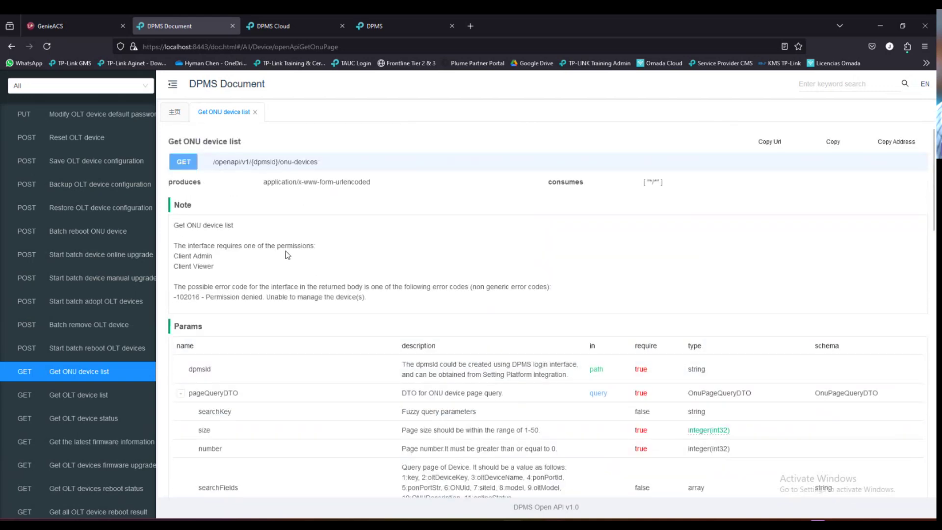
{"action": "scroll", "coordinate": [88, 344], "scroll_direction": "down", "scroll_amount": 5}
{"action": "scroll", "coordinate": [89, 373], "scroll_direction": "up", "scroll_amount": 8}
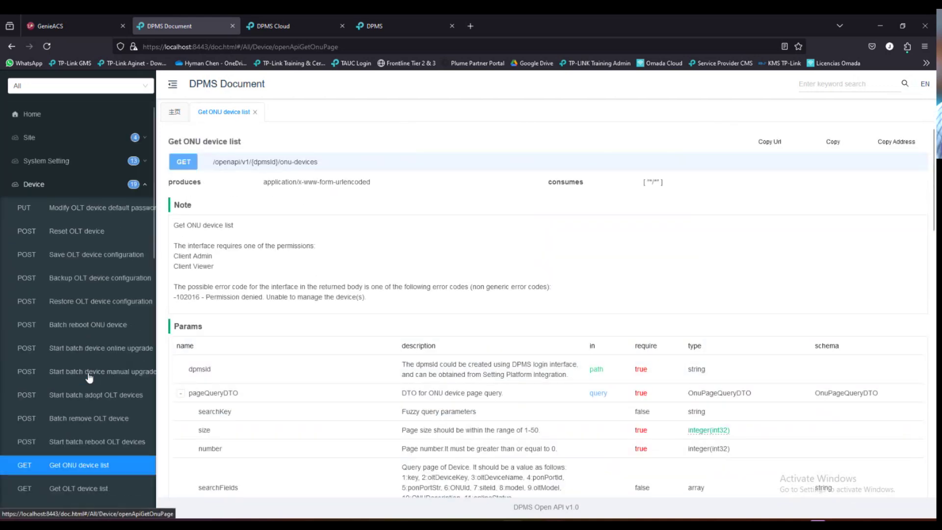
- Collapse and re-expand the Device section to list its API endpoints
{"action": "left_click", "coordinate": [145, 184]}
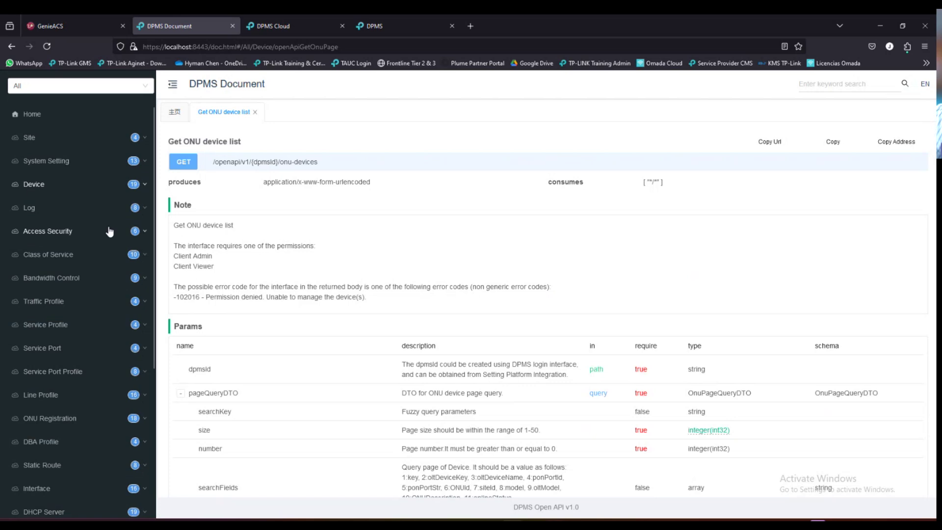
{"action": "scroll", "coordinate": [91, 311], "scroll_direction": "down", "scroll_amount": 2}
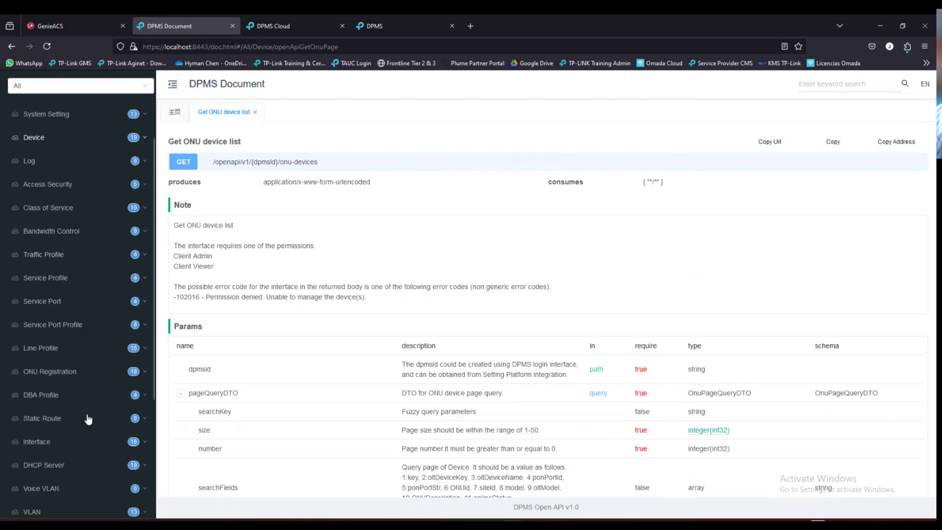
{"action": "scroll", "coordinate": [86, 380], "scroll_direction": "up", "scroll_amount": 2}
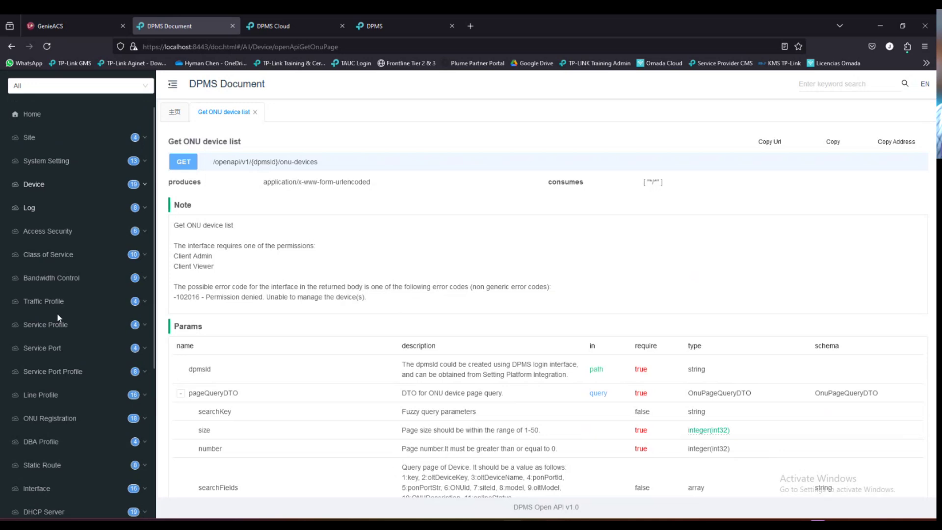
{"action": "scroll", "coordinate": [57, 295], "scroll_direction": "down", "scroll_amount": 4}
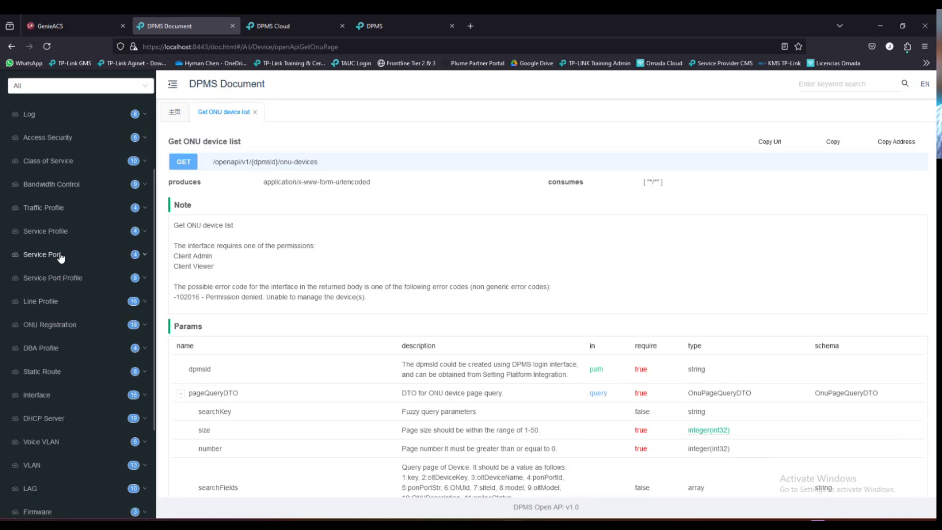
{"action": "scroll", "coordinate": [69, 246], "scroll_direction": "up", "scroll_amount": 4}
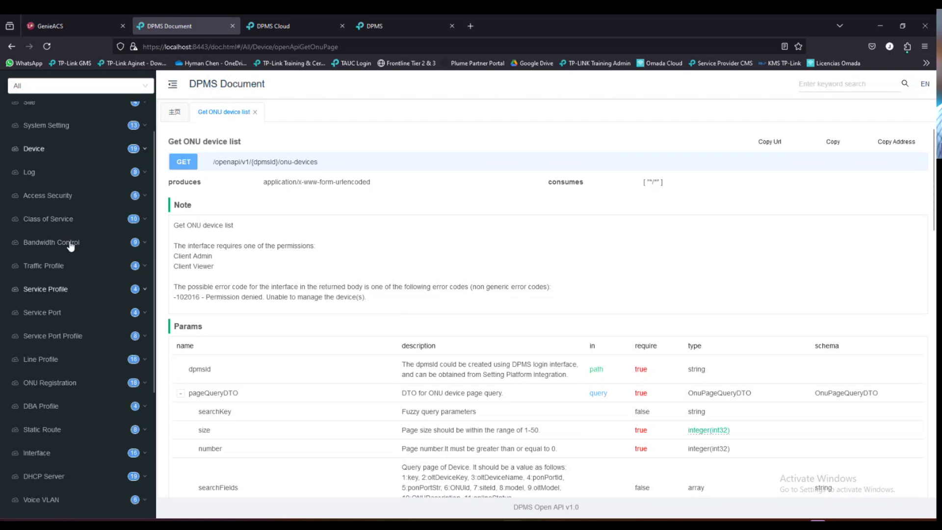
{"action": "scroll", "coordinate": [80, 357], "scroll_direction": "down", "scroll_amount": 9}
{"action": "scroll", "coordinate": [77, 404], "scroll_direction": "up", "scroll_amount": 5}
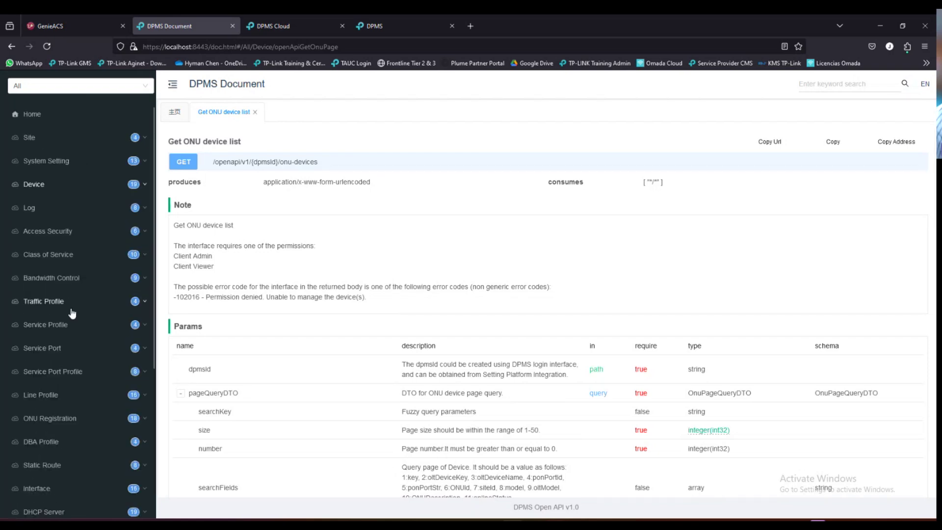
{"action": "left_click", "coordinate": [142, 186]}
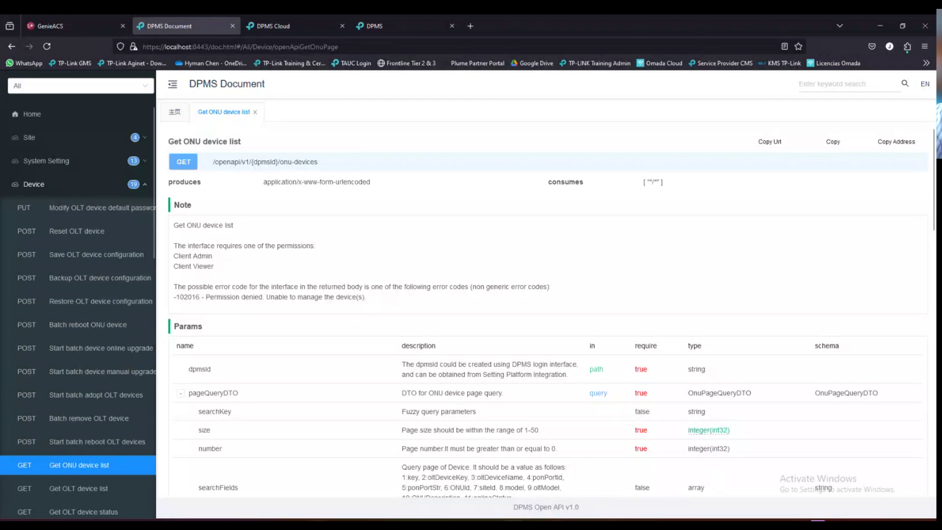
- Launch Postman by searching 'post' in the Start menu
{"action": "key", "text": "super"}
{"action": "type", "text": "post"}
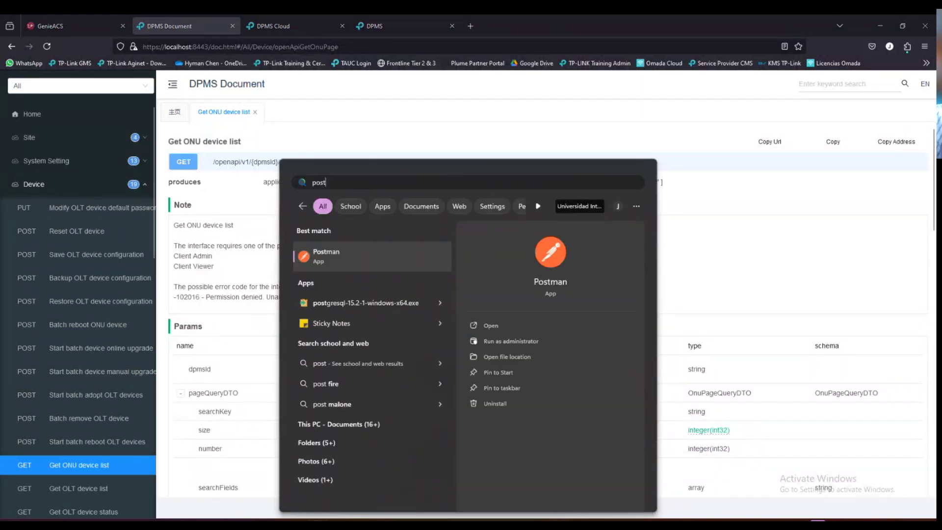
{"action": "key", "text": "Return"}
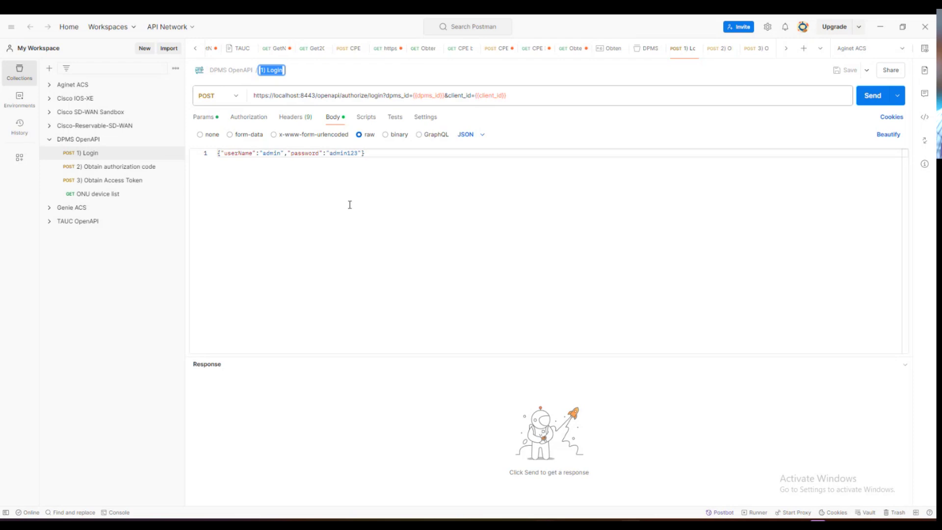
- Open the ONU device list request and mark its onu-devices endpoint path
{"action": "left_click", "coordinate": [94, 195]}
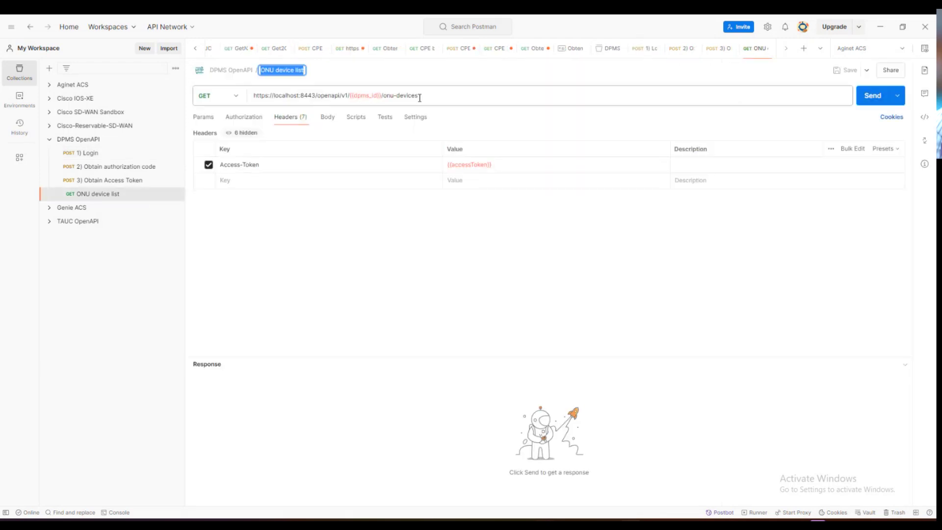
{"action": "left_click_drag", "start_coordinate": [422, 95], "coordinate": [385, 100]}
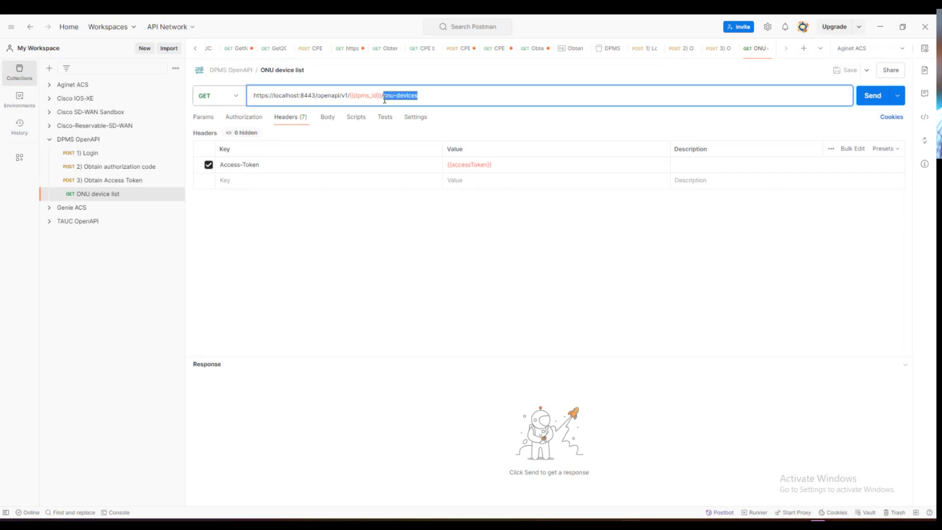
{"action": "left_click", "coordinate": [432, 99]}
- Send the ONU device list request, note the -160006 error code, and return to 1) Login
{"action": "mouse_move", "coordinate": [362, 94]}
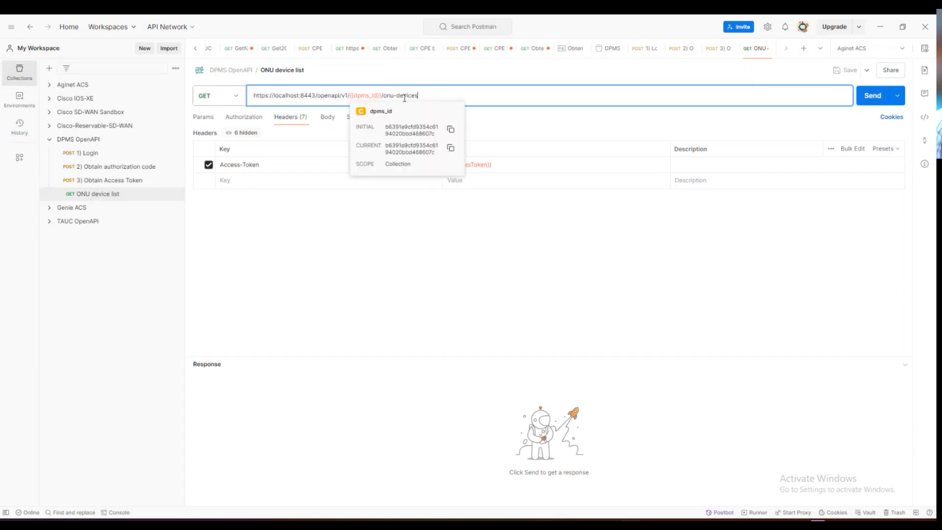
{"action": "left_click", "coordinate": [872, 95]}
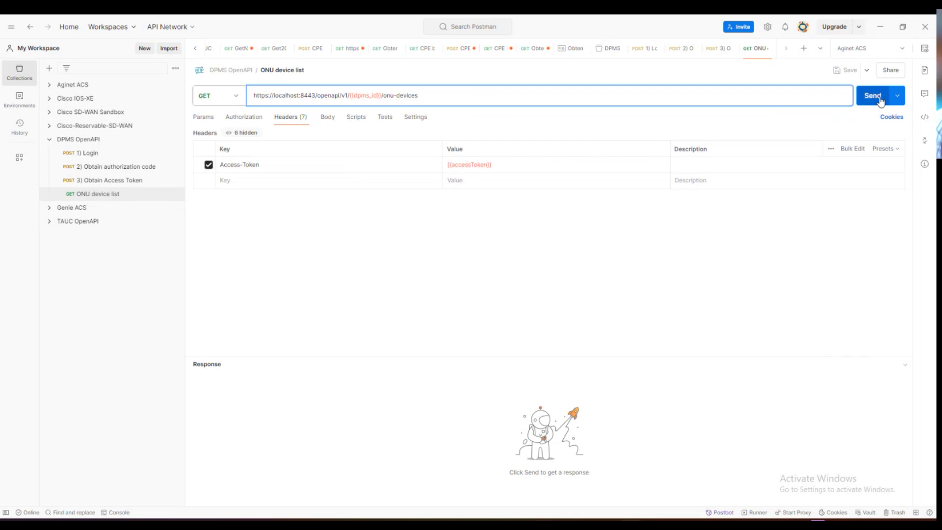
{"action": "left_click_drag", "start_coordinate": [301, 408], "coordinate": [279, 407]}
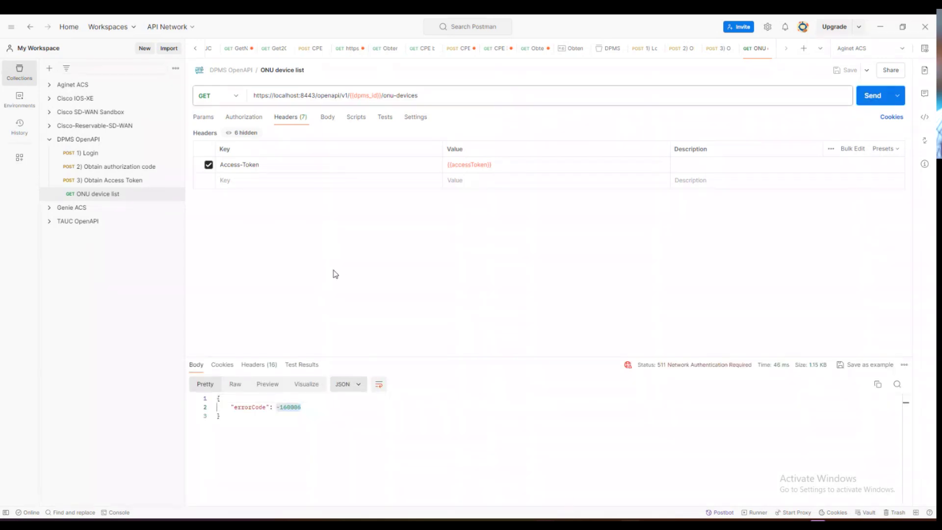
{"action": "left_click", "coordinate": [306, 408]}
{"action": "left_click_drag", "start_coordinate": [307, 408], "coordinate": [277, 409]}
{"action": "left_click", "coordinate": [89, 153]}
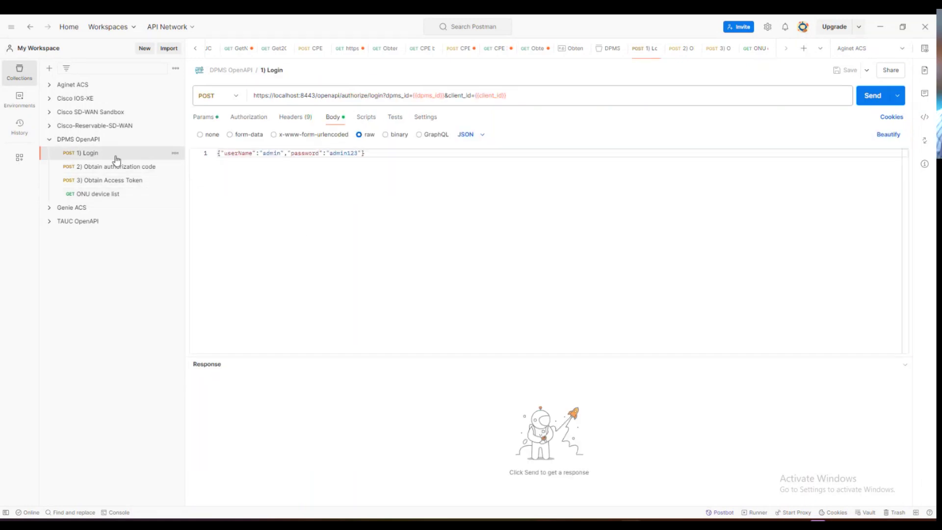
- Send Login and paste the returned csrfToken into the collection variable's initial and current values
{"action": "left_click", "coordinate": [875, 103]}
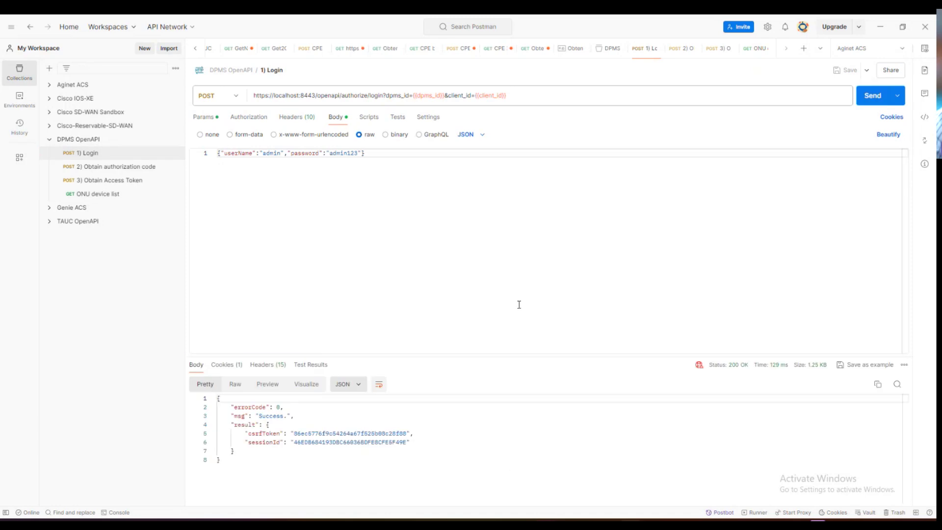
{"action": "double_click", "coordinate": [308, 434]}
{"action": "key", "text": "ctrl+c"}
{"action": "left_click", "coordinate": [91, 141]}
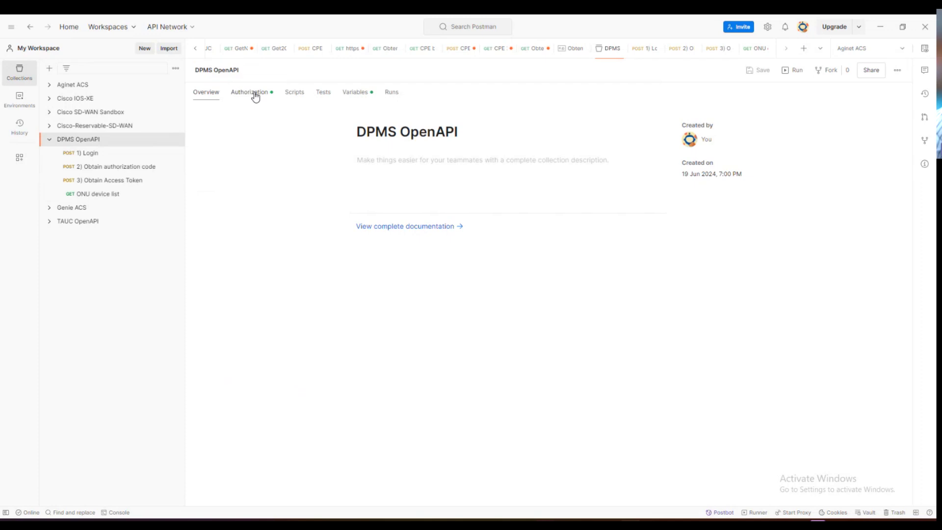
{"action": "left_click", "coordinate": [255, 96]}
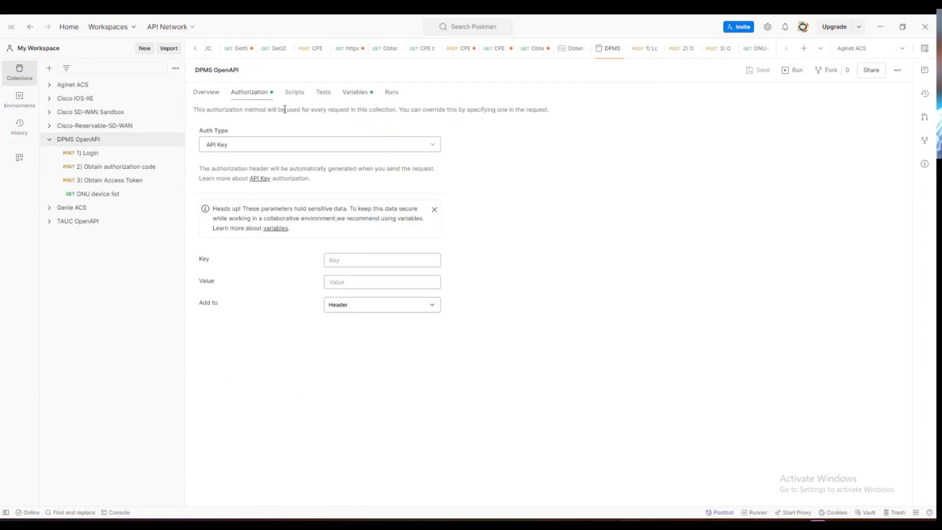
{"action": "left_click", "coordinate": [356, 94]}
{"action": "double_click", "coordinate": [443, 167]}
{"action": "key", "text": "ctrl+v"}
{"action": "double_click", "coordinate": [608, 167]}
{"action": "key", "text": "ctrl+v"}
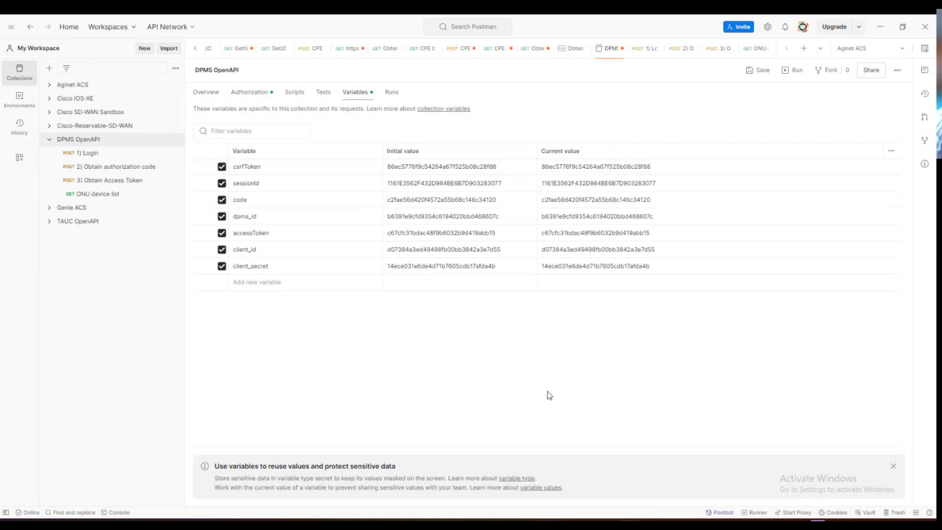
- Send 2) Obtain authorization code, store the returned code in the collection variables, and save
{"action": "left_click", "coordinate": [111, 167]}
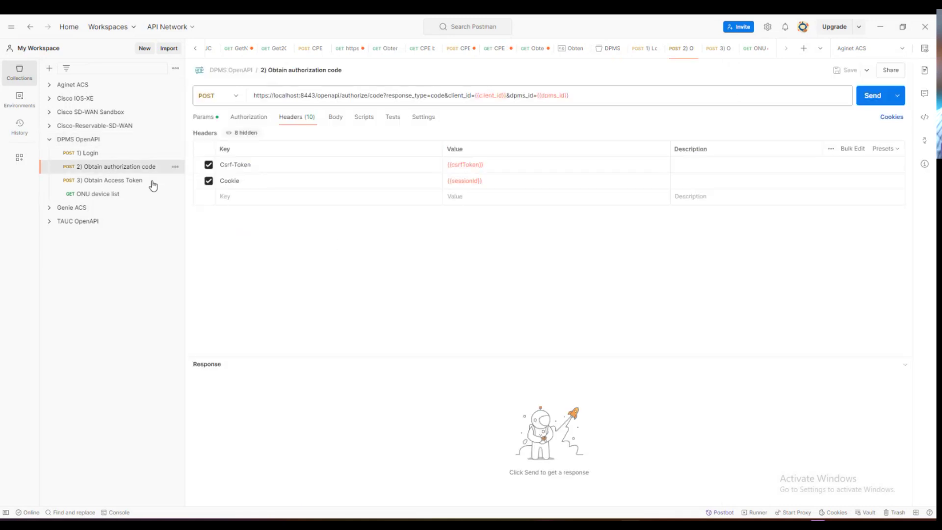
{"action": "left_click", "coordinate": [872, 96]}
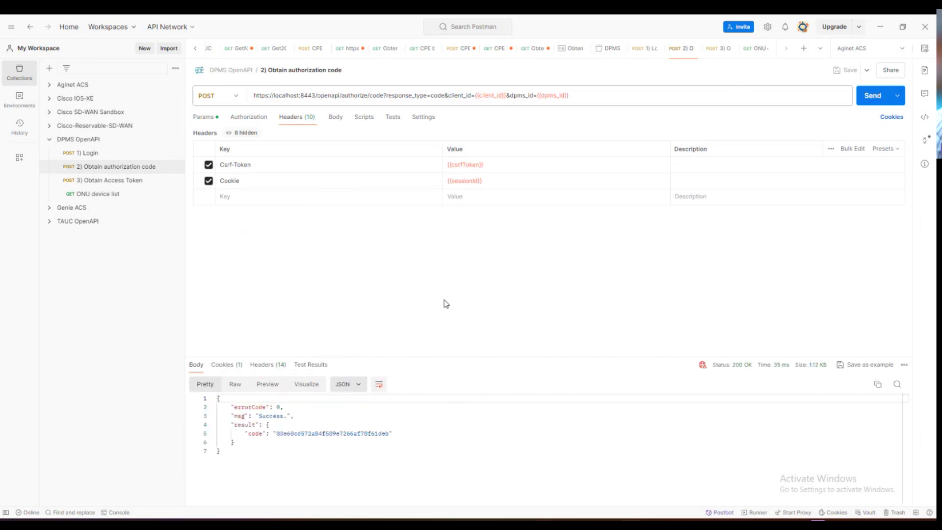
{"action": "double_click", "coordinate": [339, 434]}
{"action": "key", "text": "ctrl+c"}
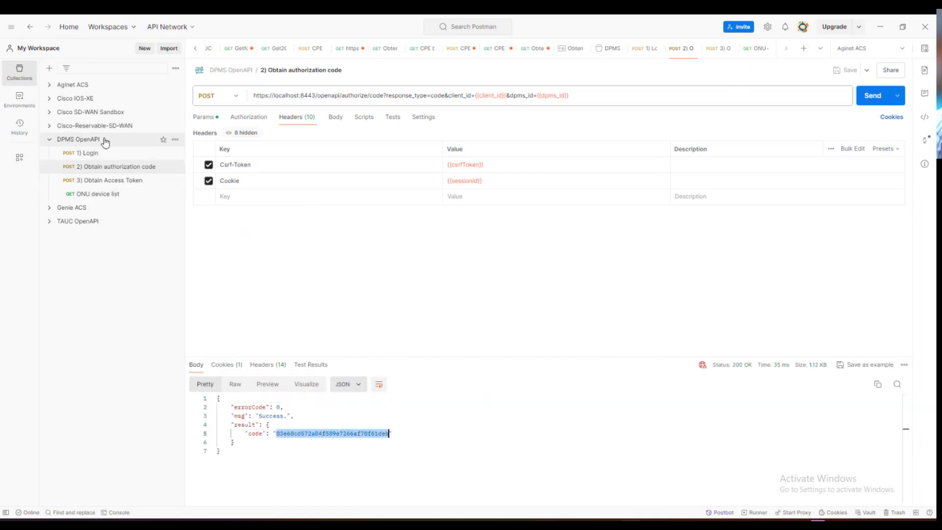
{"action": "double_click", "coordinate": [441, 200]}
{"action": "key", "text": "ctrl+v"}
{"action": "double_click", "coordinate": [595, 200]}
{"action": "key", "text": "ctrl+v"}
{"action": "key", "text": "ctrl+s"}
{"action": "left_click", "coordinate": [123, 180]}
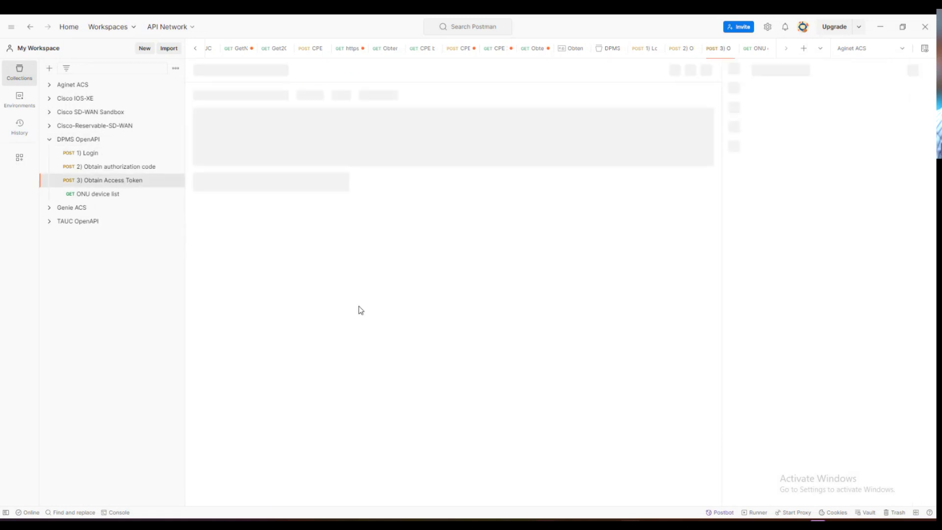
- Send 3) Obtain Access Token and save the new token into the accessToken collection variable
{"action": "left_click", "coordinate": [872, 95]}
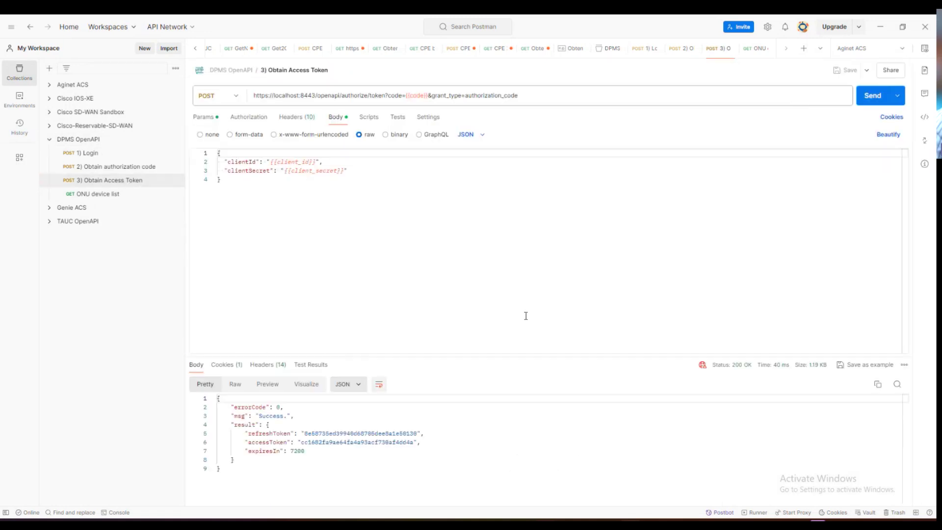
{"action": "left_click", "coordinate": [362, 443]}
{"action": "left_click", "coordinate": [95, 141]}
{"action": "double_click", "coordinate": [426, 232]}
{"action": "key", "text": "ctrl+v"}
{"action": "double_click", "coordinate": [571, 234]}
{"action": "key", "text": "ctrl+v"}
{"action": "left_click", "coordinate": [492, 358]}
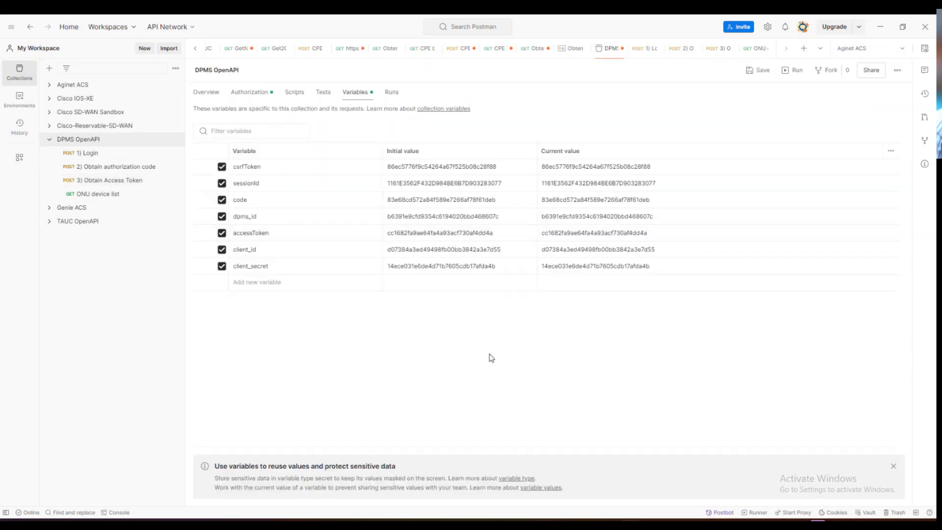
{"action": "key", "text": "ctrl+s"}
{"action": "left_click", "coordinate": [108, 196]}
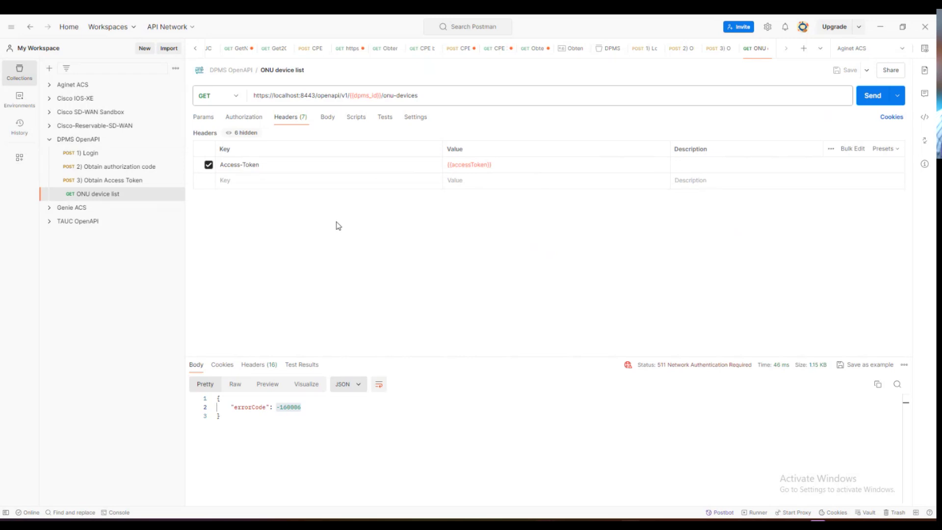
- Resend the ONU device list request in Postman and enlarge the JSON response area
{"action": "left_click", "coordinate": [870, 96]}
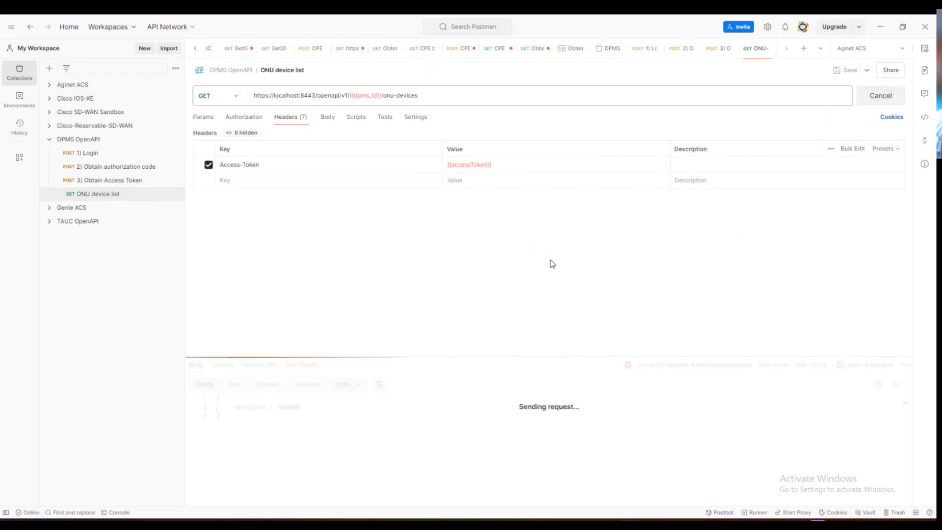
{"action": "left_click_drag", "start_coordinate": [477, 353], "coordinate": [474, 208]}
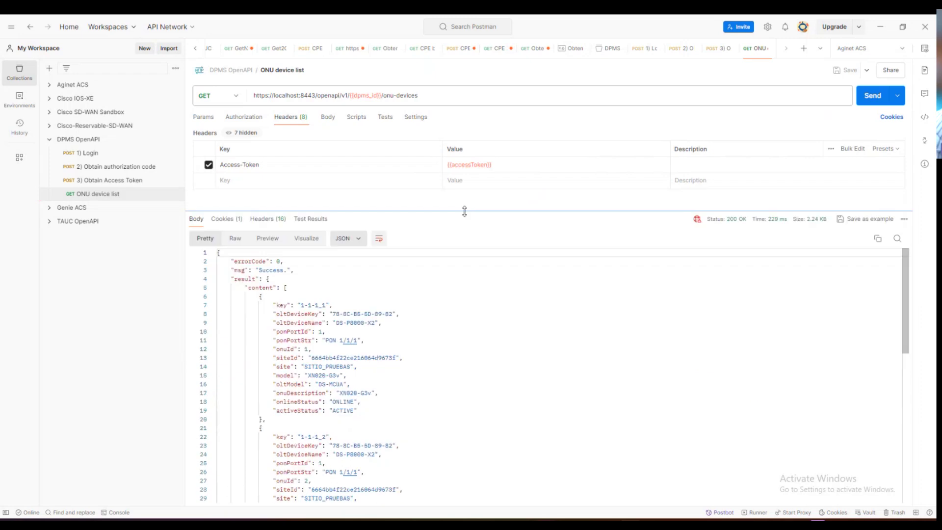
{"action": "scroll", "coordinate": [434, 381], "scroll_direction": "down", "scroll_amount": 10}
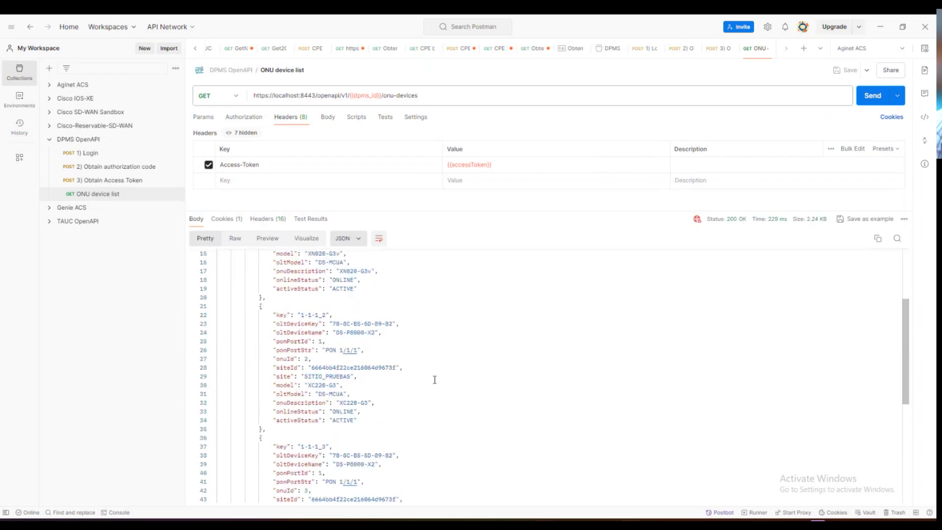
{"action": "scroll", "coordinate": [434, 380], "scroll_direction": "up", "scroll_amount": 10}
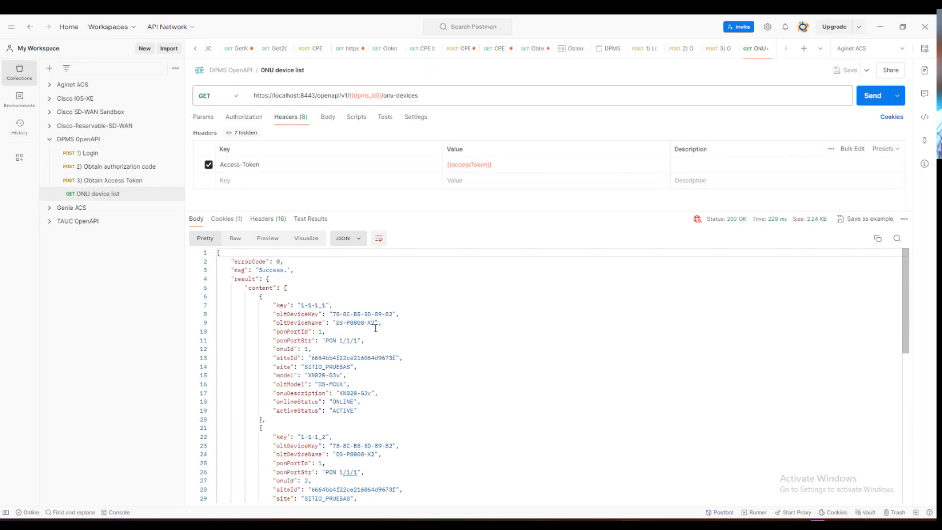
- Highlight OLT DS-P8000-X2 and ONU models XN020-G3v, XC220-G3 and XZ000-G3 in the response
{"action": "left_click_drag", "start_coordinate": [375, 322], "coordinate": [340, 323]}
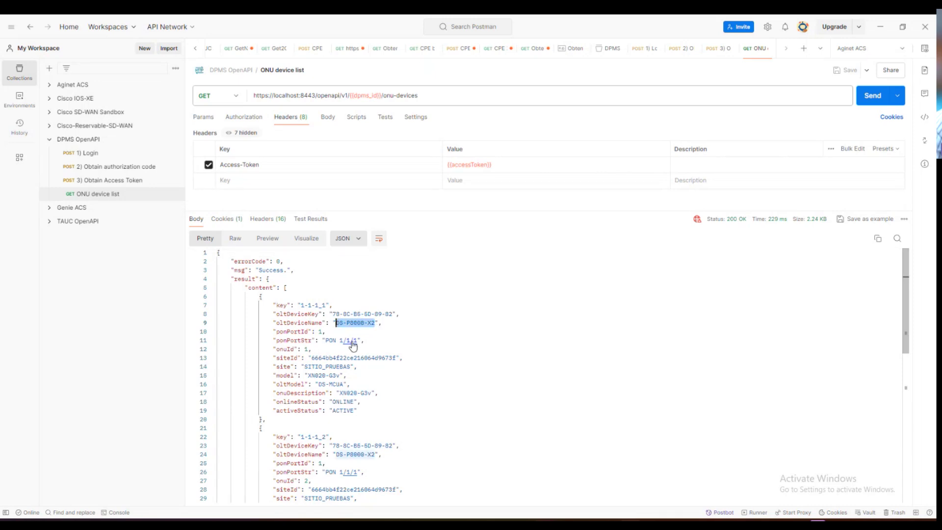
{"action": "left_click_drag", "start_coordinate": [340, 375], "coordinate": [308, 376]}
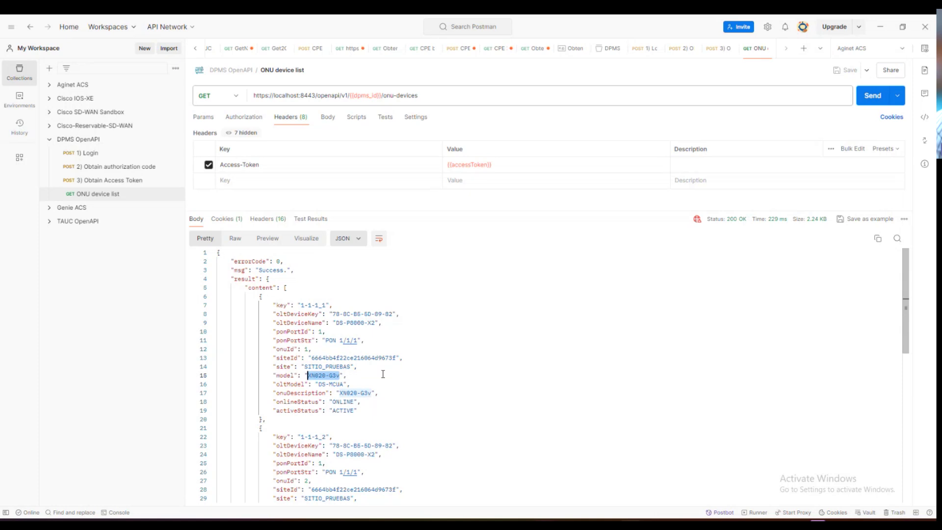
{"action": "scroll", "coordinate": [384, 374], "scroll_direction": "down", "scroll_amount": 3}
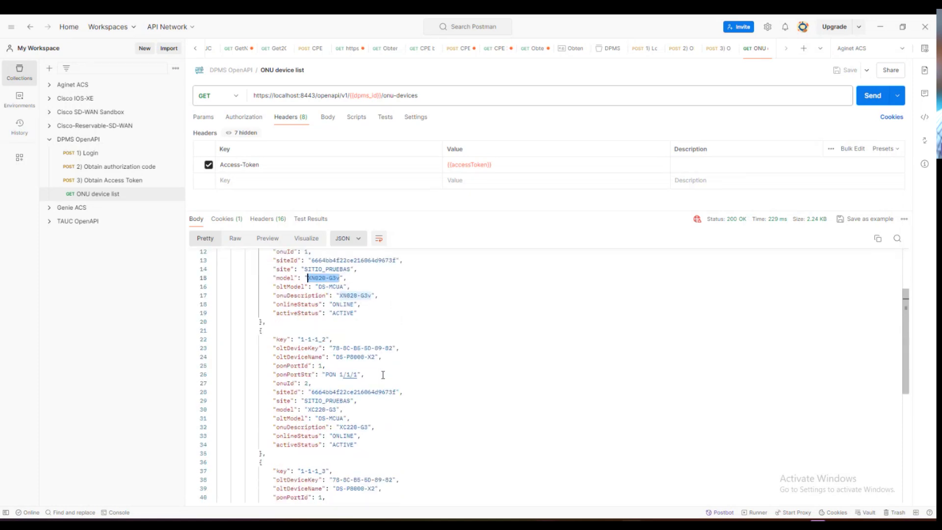
{"action": "left_click_drag", "start_coordinate": [336, 410], "coordinate": [309, 410]}
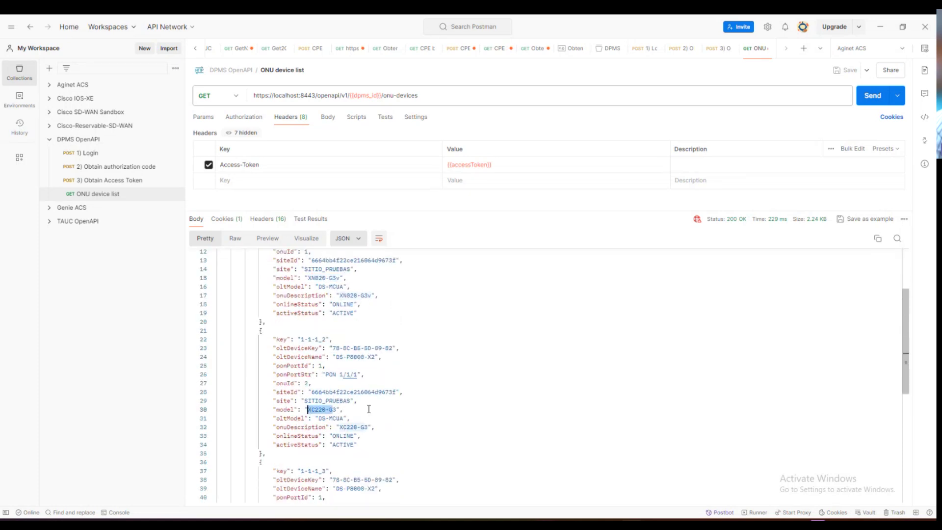
{"action": "scroll", "coordinate": [369, 410], "scroll_direction": "down", "scroll_amount": 3}
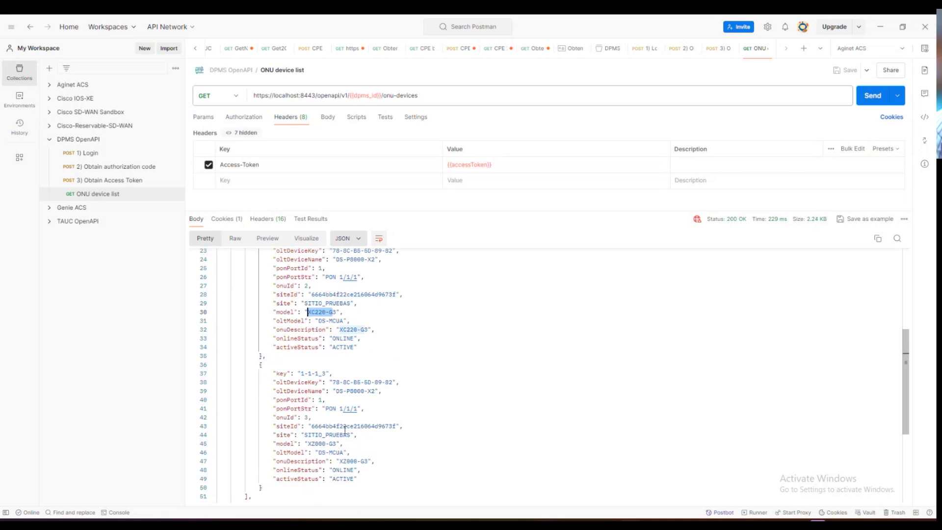
{"action": "left_click_drag", "start_coordinate": [337, 443], "coordinate": [310, 444]}
- Review the three-ONU response, then return to the DPMS document and collapse its Device group
{"action": "scroll", "coordinate": [445, 384], "scroll_direction": "down", "scroll_amount": 1}
{"action": "scroll", "coordinate": [403, 393], "scroll_direction": "up", "scroll_amount": 7}
{"action": "scroll", "coordinate": [404, 393], "scroll_direction": "down", "scroll_amount": 7}
{"action": "scroll", "coordinate": [405, 393], "scroll_direction": "up", "scroll_amount": 4}
{"action": "scroll", "coordinate": [405, 393], "scroll_direction": "up", "scroll_amount": 3}
{"action": "scroll", "coordinate": [405, 393], "scroll_direction": "down", "scroll_amount": 6}
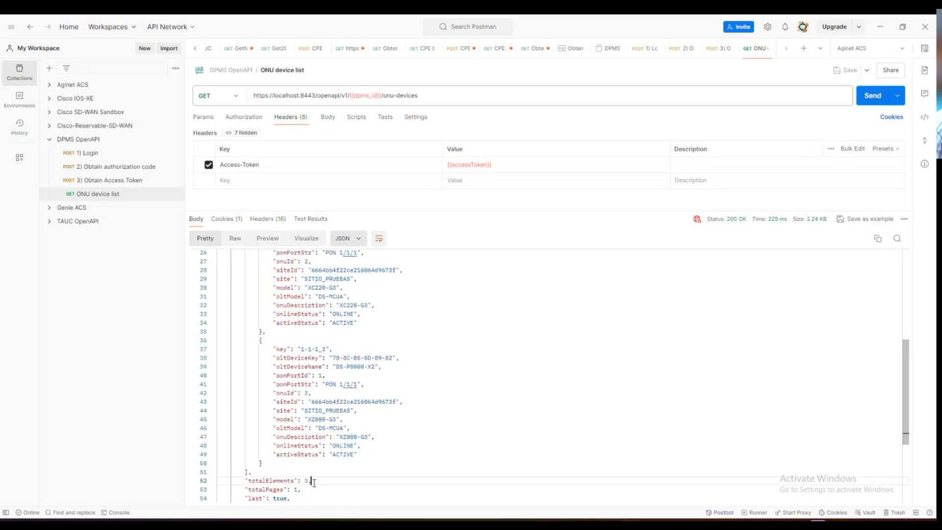
{"action": "scroll", "coordinate": [360, 460], "scroll_direction": "up", "scroll_amount": 7}
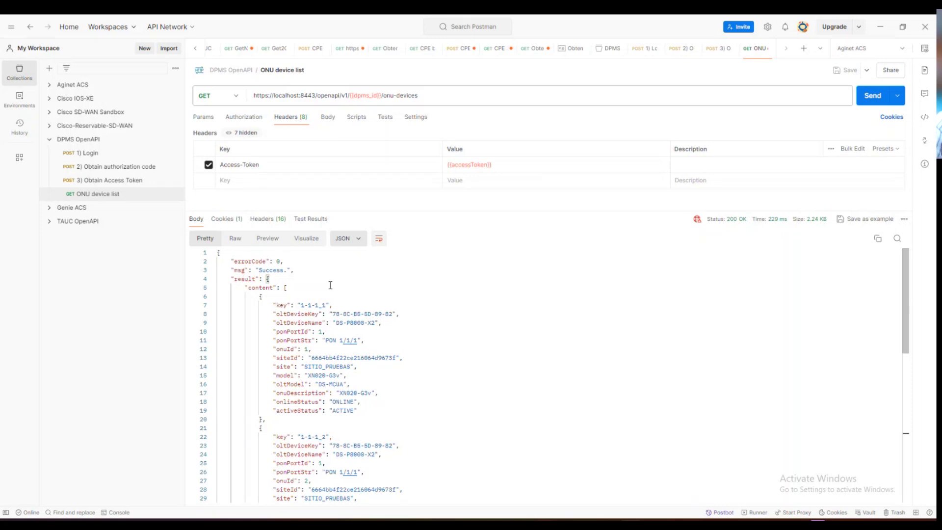
{"action": "scroll", "coordinate": [416, 316], "scroll_direction": "down", "scroll_amount": 10}
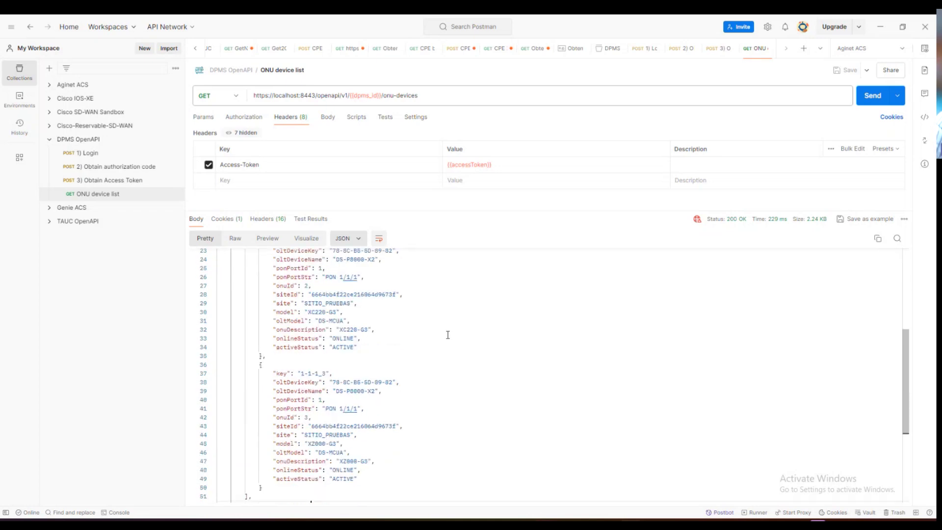
{"action": "scroll", "coordinate": [446, 343], "scroll_direction": "up", "scroll_amount": 8}
{"action": "scroll", "coordinate": [447, 344], "scroll_direction": "up", "scroll_amount": 3}
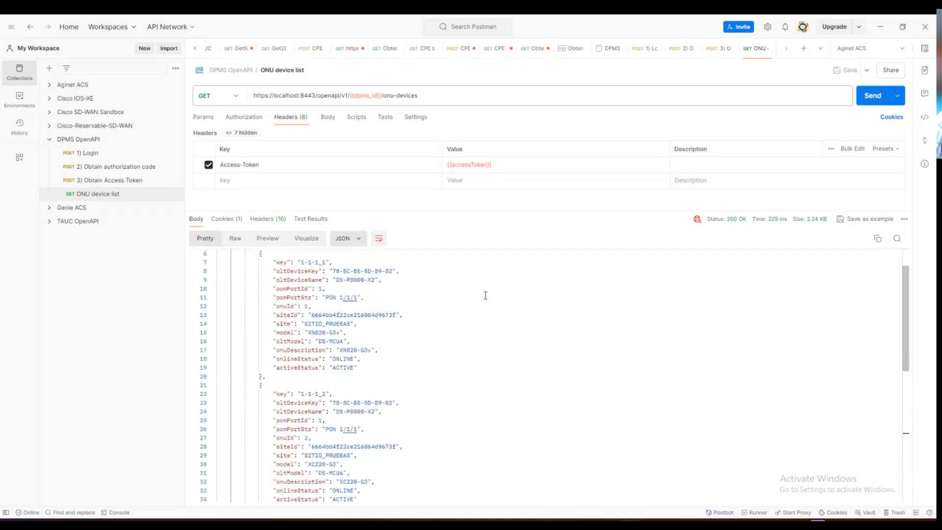
{"action": "scroll", "coordinate": [485, 295], "scroll_direction": "up", "scroll_amount": 2}
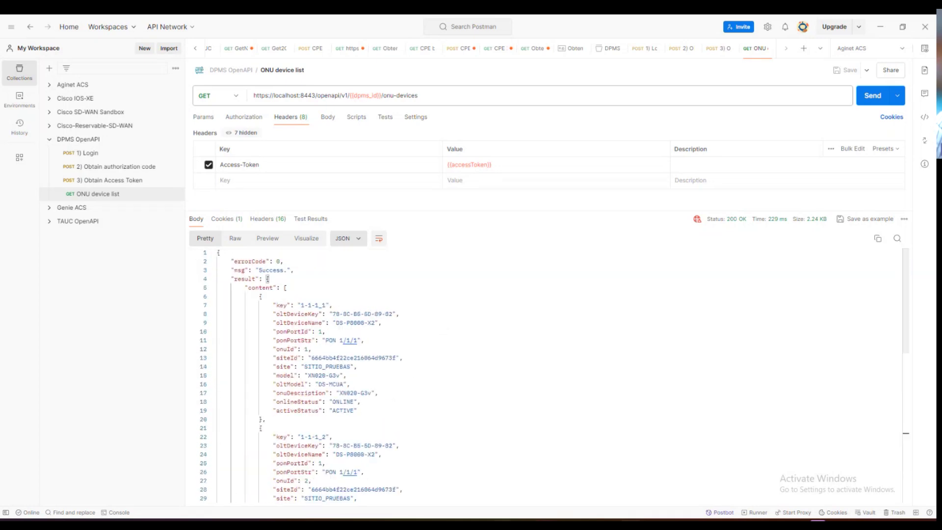
{"action": "key", "text": "alt+Tab"}
{"action": "left_click", "coordinate": [98, 184]}
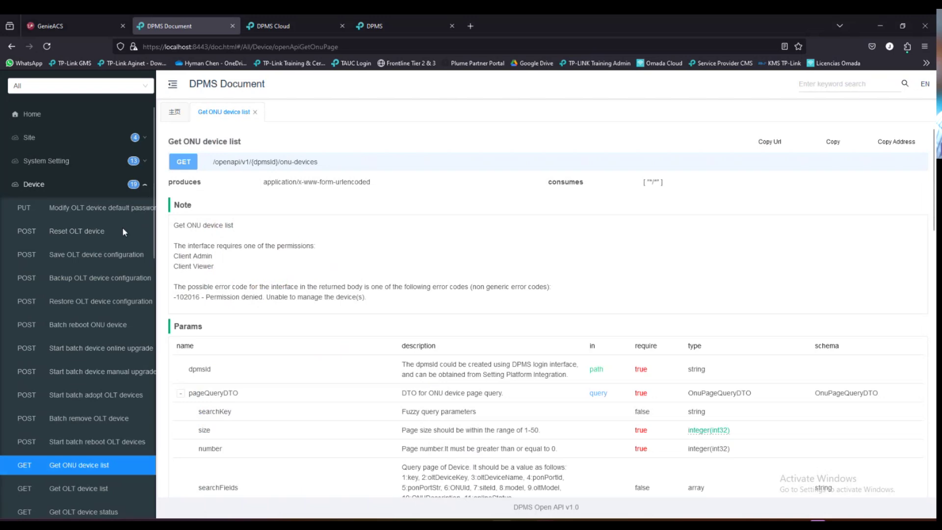
- Highlight the Get ONU device list heading in the DPMS API document
{"action": "scroll", "coordinate": [96, 336], "scroll_direction": "down", "scroll_amount": 5}
{"action": "scroll", "coordinate": [99, 396], "scroll_direction": "up", "scroll_amount": 5}
{"action": "scroll", "coordinate": [99, 395], "scroll_direction": "down", "scroll_amount": 5}
{"action": "scroll", "coordinate": [99, 395], "scroll_direction": "up", "scroll_amount": 5}
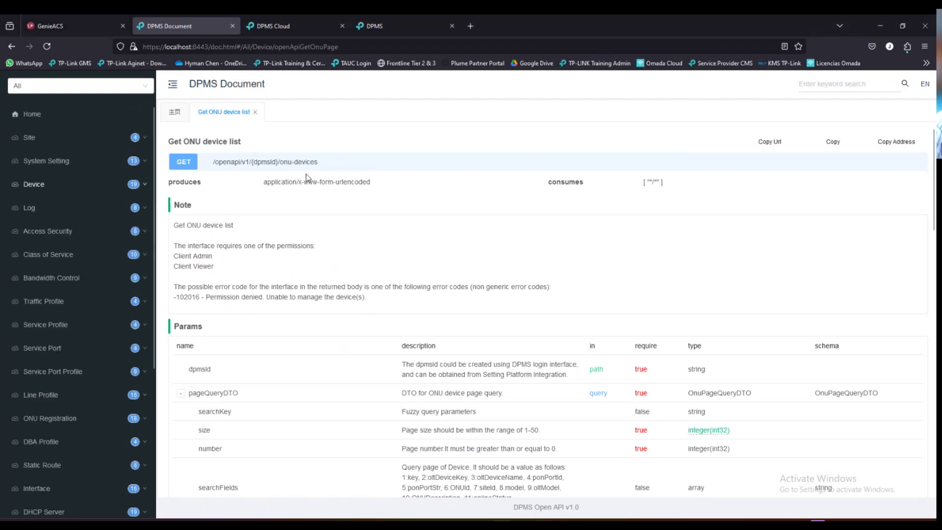
{"action": "left_click_drag", "start_coordinate": [244, 147], "coordinate": [175, 153]}
{"action": "left_click", "coordinate": [312, 244]}
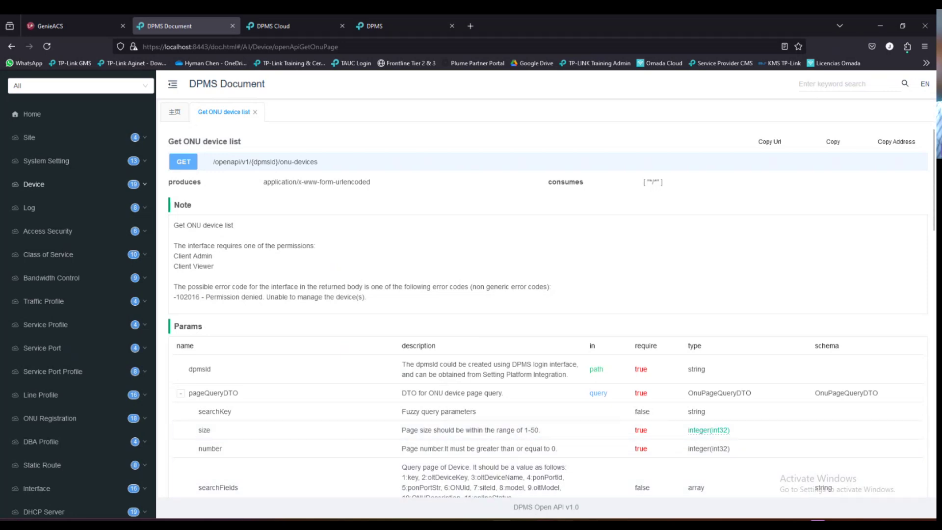
- Check the Ubuntu VM's IP address with ifconfig in a terminal, then minimize the VM
{"action": "key", "text": "alt+Tab"}
{"action": "left_click", "coordinate": [17, 206]}
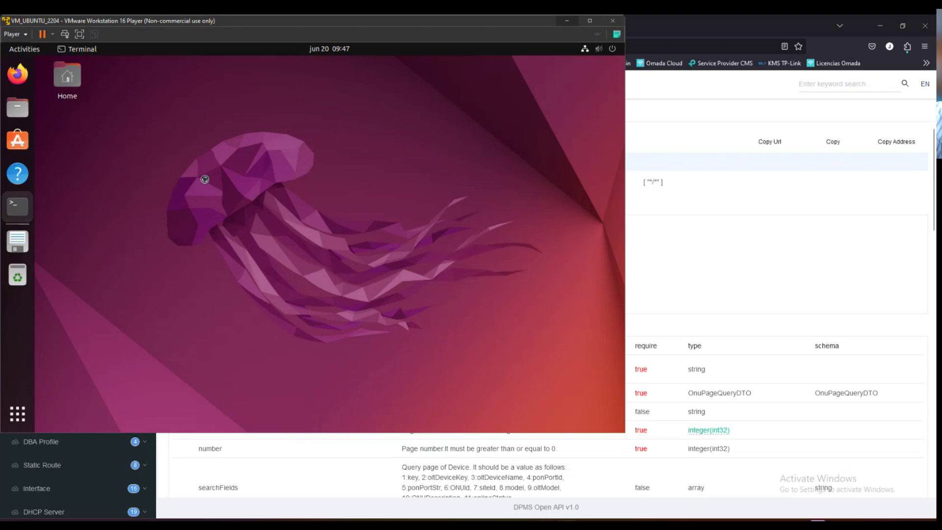
{"action": "type", "text": "ifconfig"}
{"action": "key", "text": "Return"}
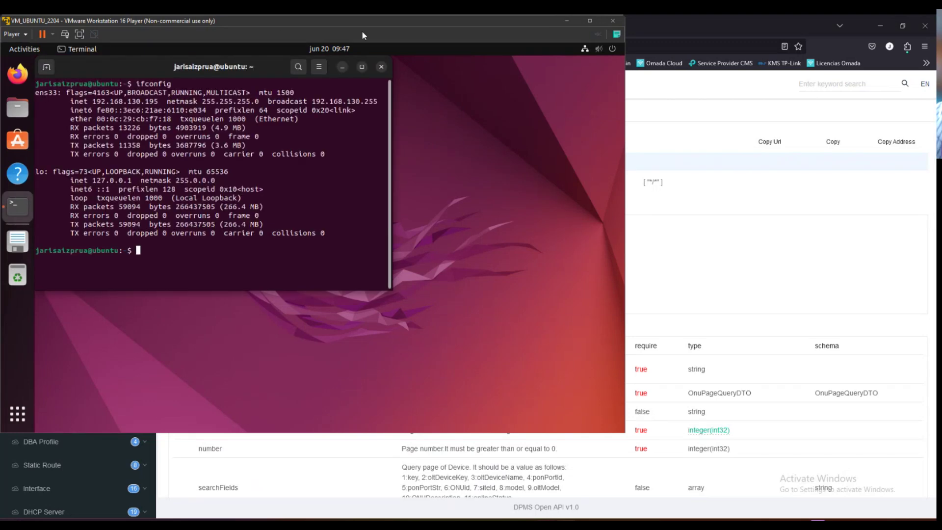
{"action": "left_click", "coordinate": [382, 67]}
{"action": "left_click", "coordinate": [566, 20]}
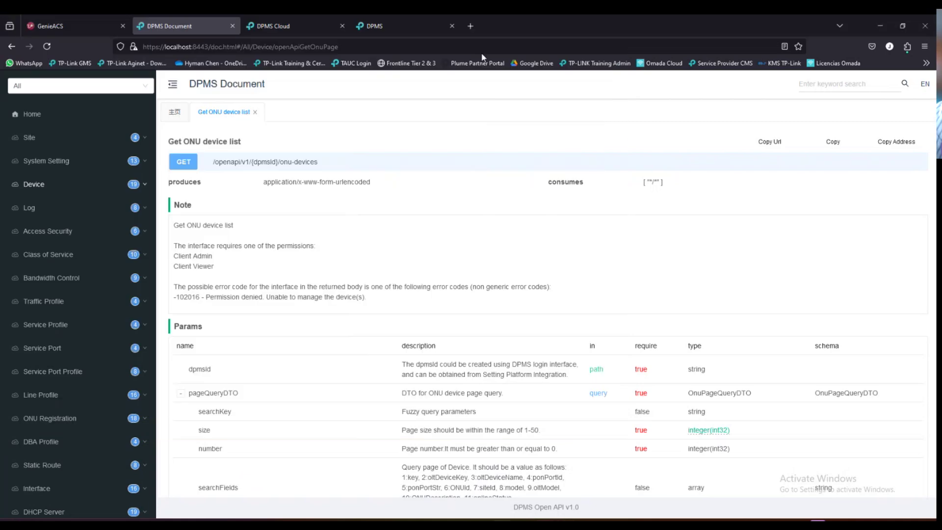
- Load the GenieACS login page at 192.168.130.195 in a new Firefox tab
{"action": "left_click", "coordinate": [472, 27]}
{"action": "type", "text": "192.168.130.195"}
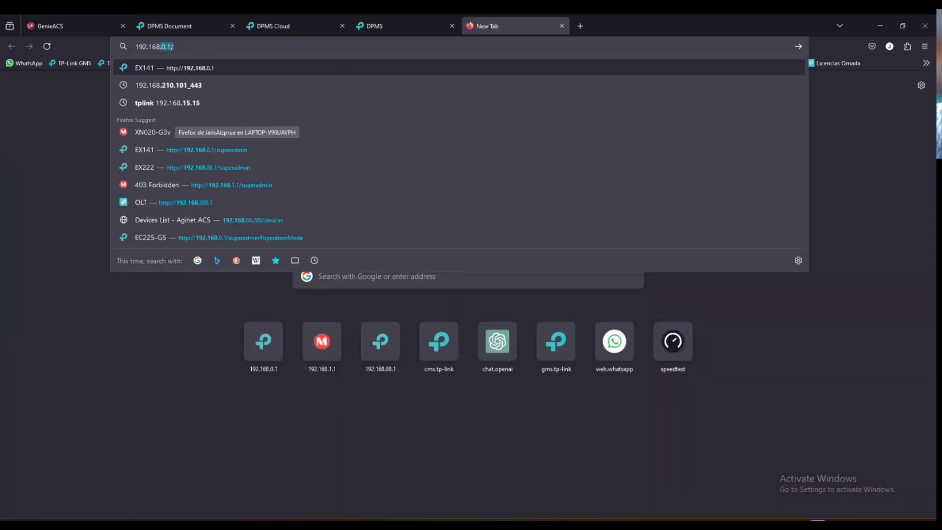
{"action": "key", "text": "Return"}
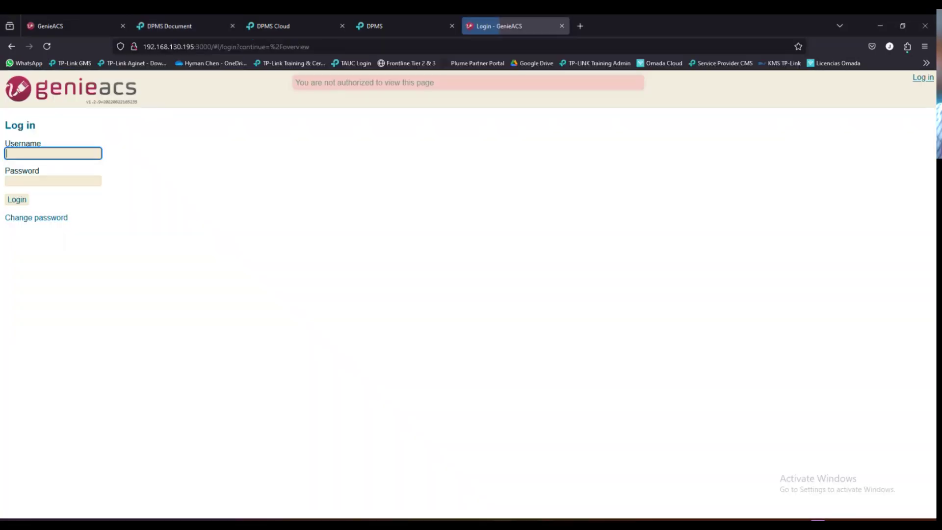
{"action": "left_click", "coordinate": [62, 154]}
- Log in to GenieACS with the admin account and its password, declining to save it
{"action": "type", "text": "admin"}
{"action": "key", "text": "Tab"}
{"action": "type", "text": "admin"}
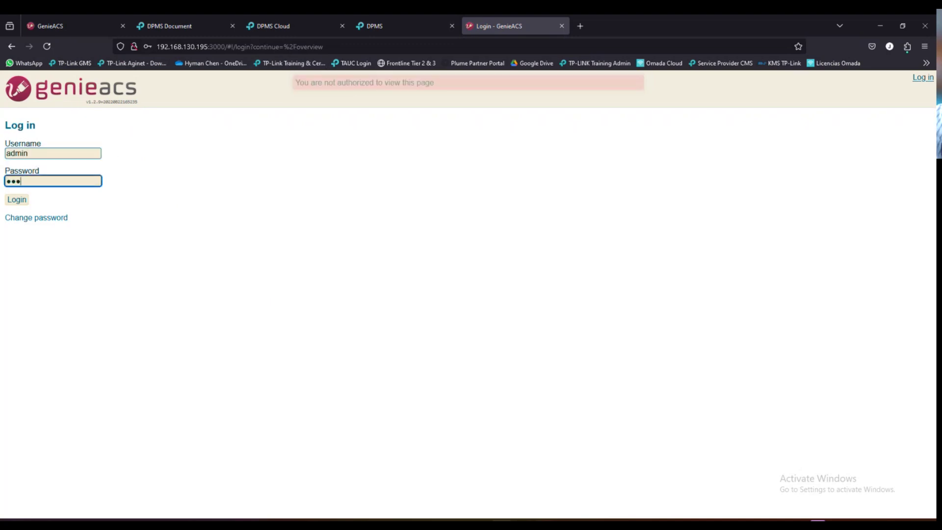
{"action": "left_click", "coordinate": [17, 200]}
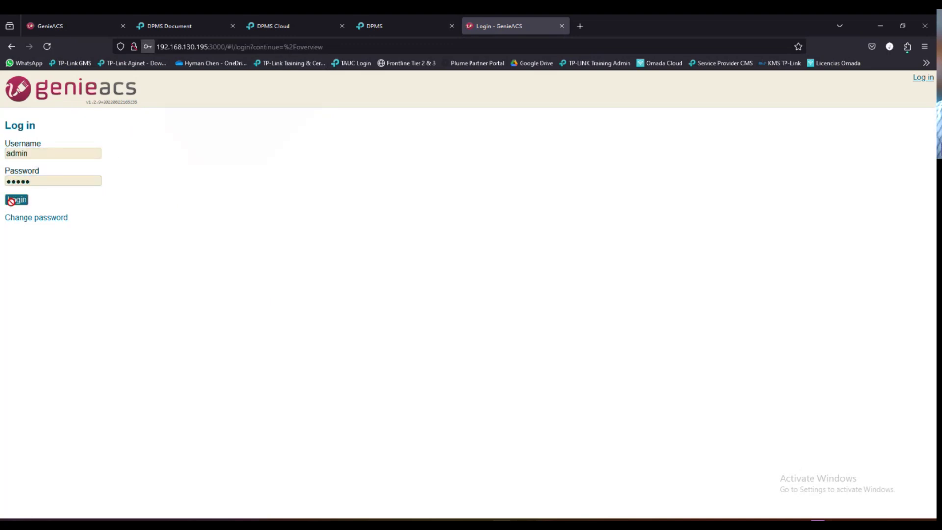
{"action": "left_click", "coordinate": [273, 320]}
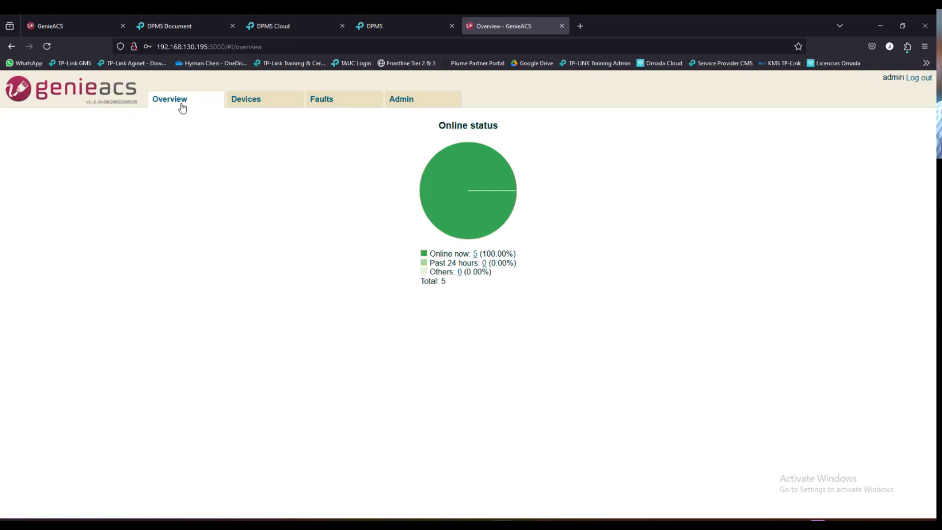
- Note the online-now count of 5 on Overview, then highlight XN020-G3v and XC220-G3 in Devices
{"action": "left_click", "coordinate": [242, 107]}
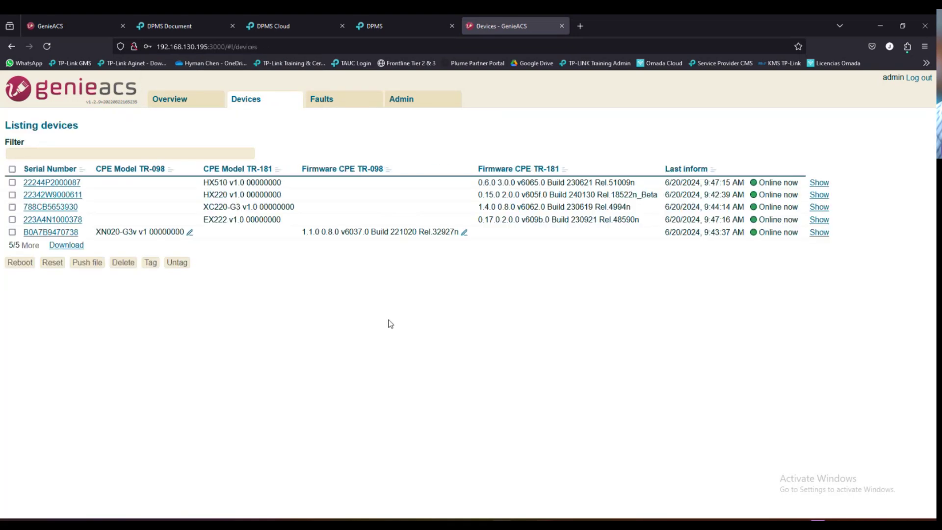
{"action": "left_click", "coordinate": [185, 99]}
{"action": "left_click_drag", "start_coordinate": [445, 255], "coordinate": [479, 256]}
{"action": "left_click", "coordinate": [256, 105]}
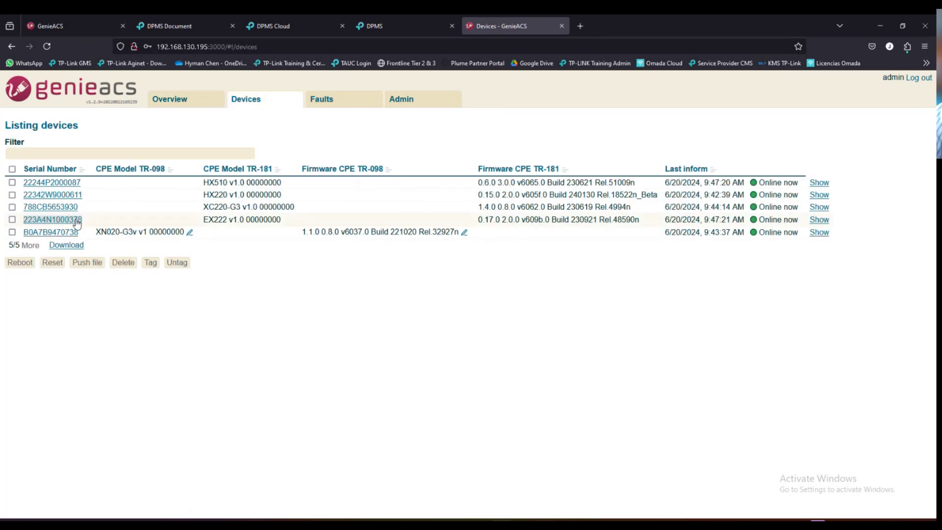
{"action": "left_click_drag", "start_coordinate": [98, 231], "coordinate": [141, 233]}
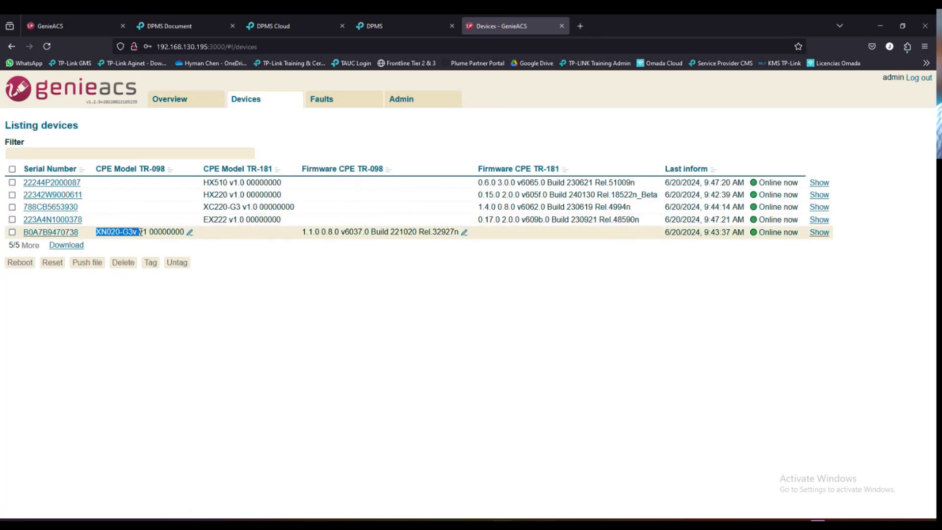
{"action": "left_click", "coordinate": [215, 312]}
{"action": "left_click_drag", "start_coordinate": [204, 207], "coordinate": [240, 209]}
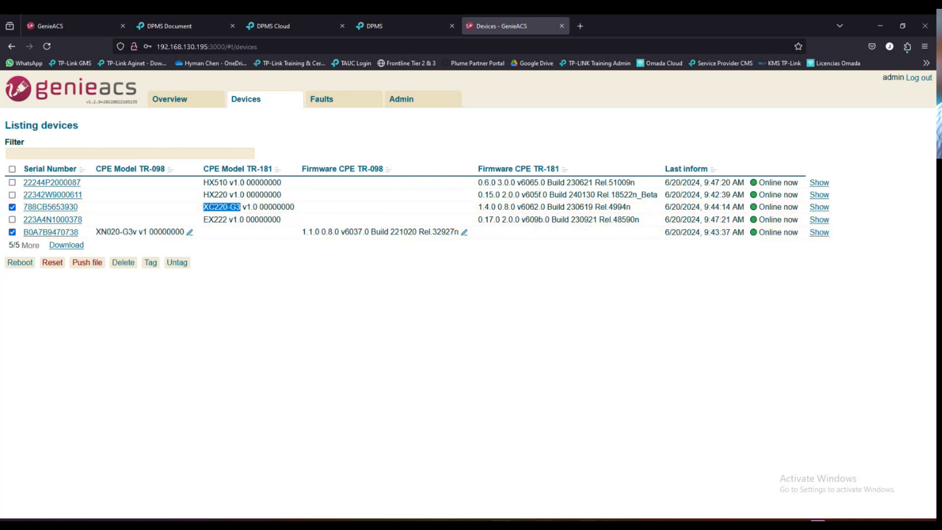
- View the lab topology slide in PowerPoint and return to the GenieACS device listing
{"action": "key", "text": "alt+Tab"}
{"action": "left_click", "coordinate": [79, 364]}
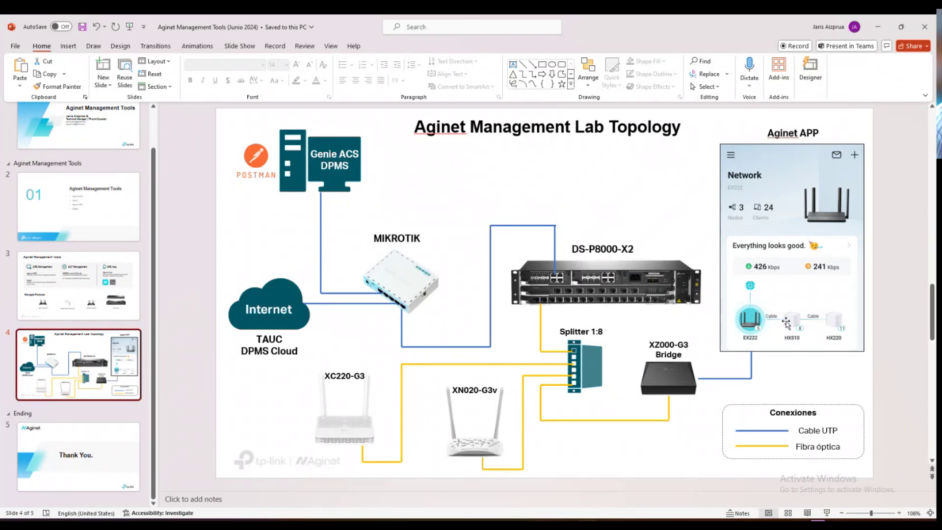
{"action": "key", "text": "alt+Tab"}
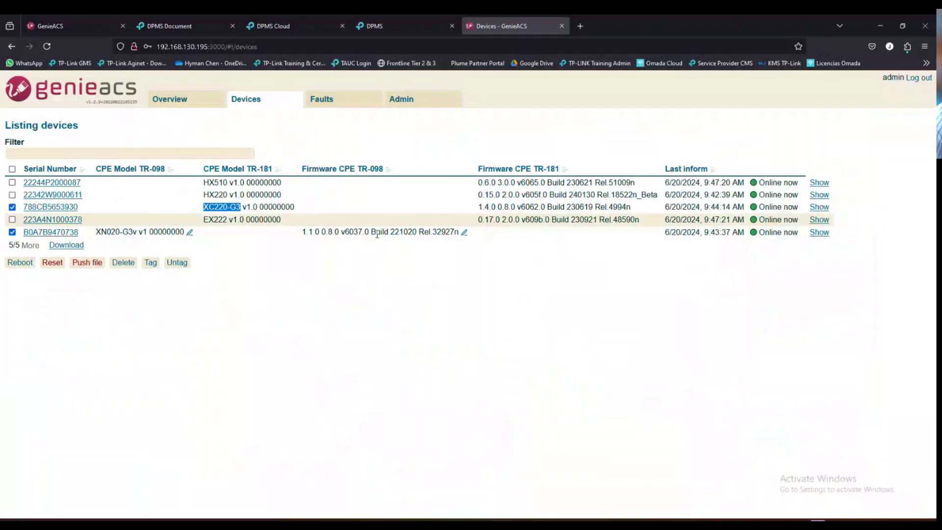
- Tick the EX222 and HX510 rows, highlighting the HX220 and HX510 model names
{"action": "left_click", "coordinate": [223, 220]}
{"action": "left_click_drag", "start_coordinate": [205, 196], "coordinate": [228, 183]}
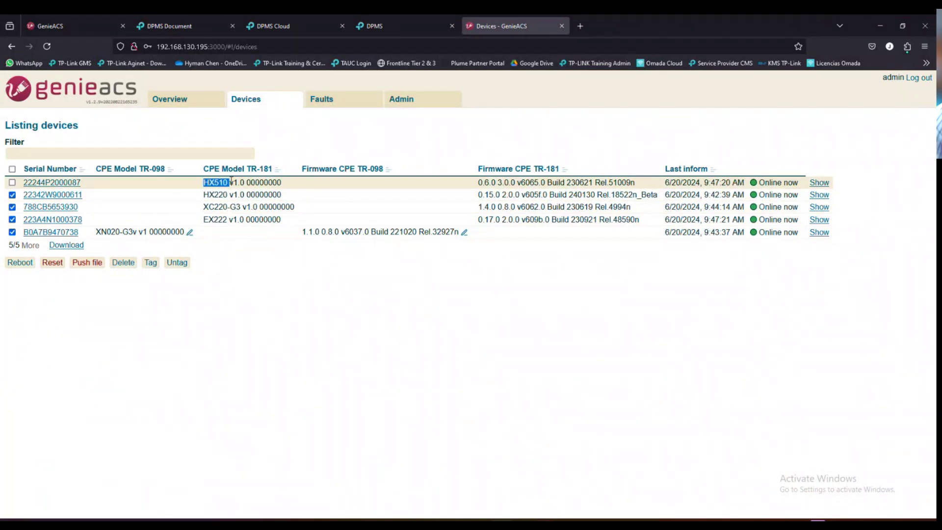
{"action": "left_click", "coordinate": [221, 183]}
{"action": "left_click", "coordinate": [248, 289]}
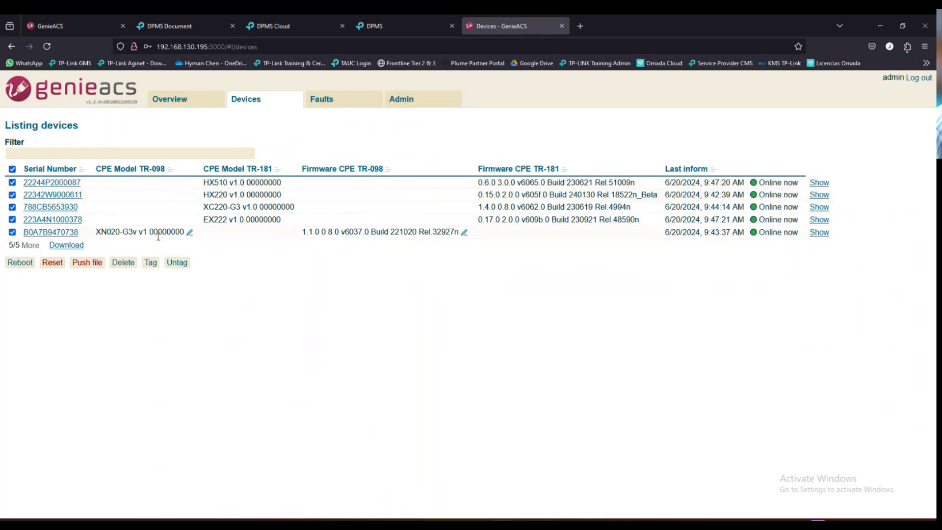
- Highlight the CPE Model TR-098 heading, then open the XN020-G3v device's detail page
{"action": "mouse_move", "coordinate": [142, 170]}
{"action": "left_mouse_down"}
{"action": "mouse_move", "coordinate": [168, 169]}
{"action": "mouse_move", "coordinate": [157, 170]}
{"action": "left_mouse_up"}
{"action": "left_click", "coordinate": [242, 344]}
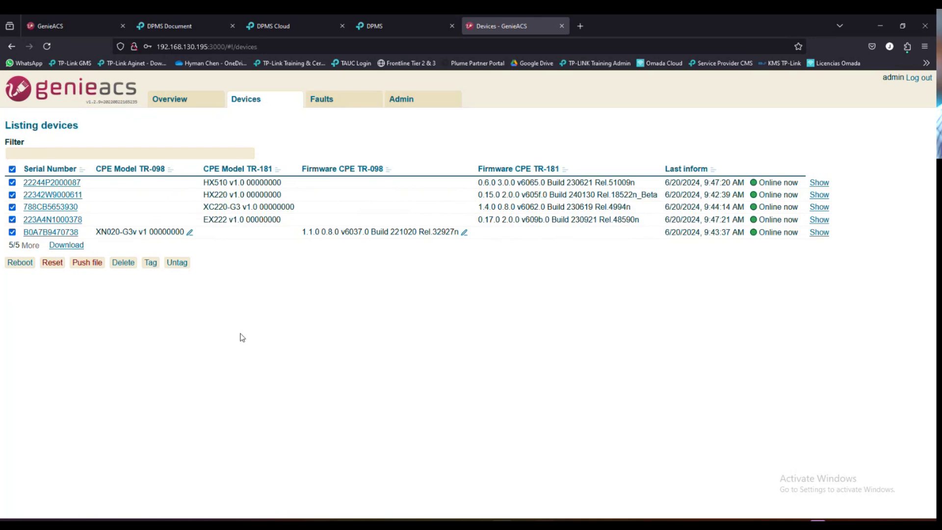
{"action": "double_click", "coordinate": [64, 236]}
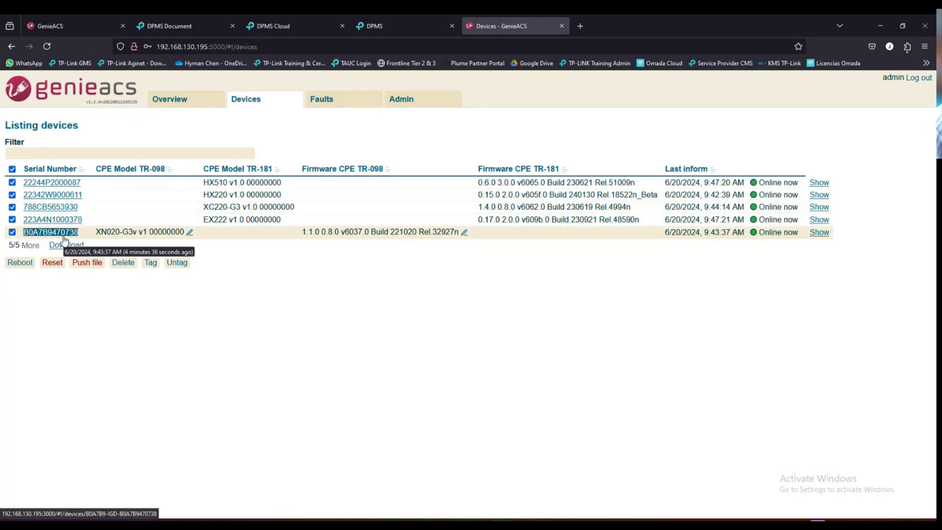
{"action": "left_click", "coordinate": [64, 236]}
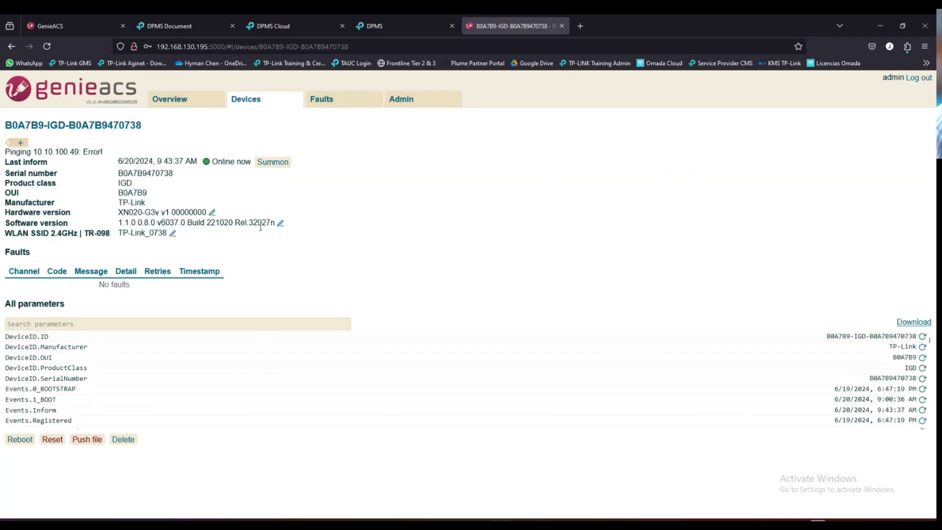
- Summon the XN020-G3v so its Last inform updates to 6/20/2024, 9:48:24 AM
{"action": "scroll", "coordinate": [221, 390], "scroll_direction": "down", "scroll_amount": 5}
{"action": "scroll", "coordinate": [251, 398], "scroll_direction": "down", "scroll_amount": 10}
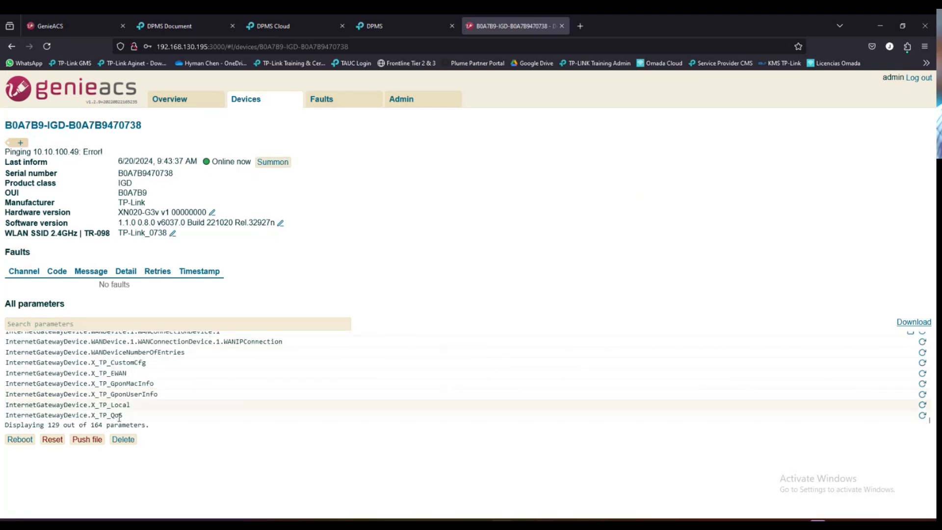
{"action": "scroll", "coordinate": [196, 373], "scroll_direction": "up", "scroll_amount": 5}
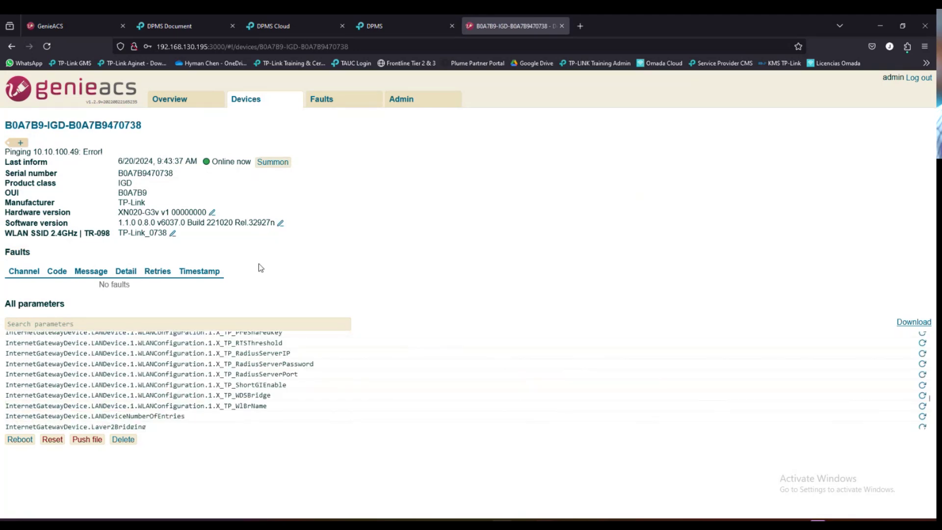
{"action": "left_click", "coordinate": [272, 162]}
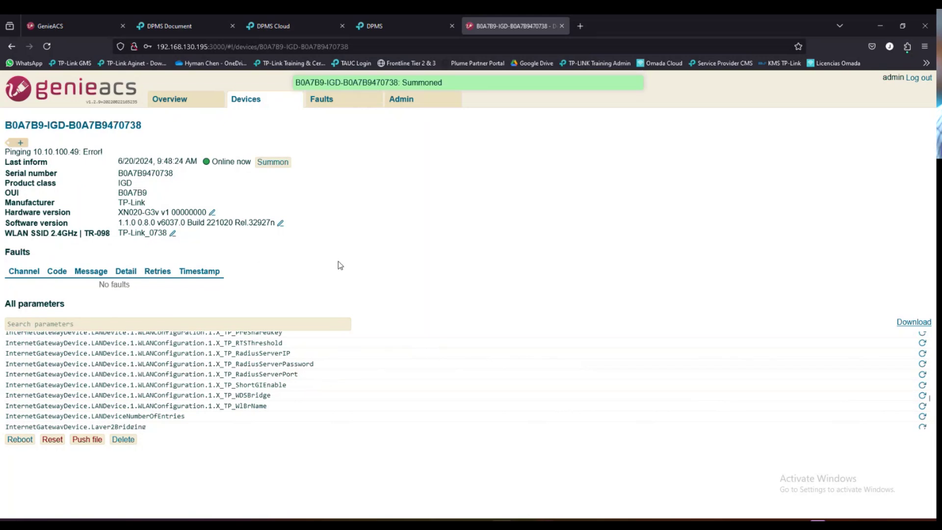
{"action": "scroll", "coordinate": [274, 373], "scroll_direction": "down", "scroll_amount": 3}
{"action": "scroll", "coordinate": [251, 379], "scroll_direction": "up", "scroll_amount": 15}
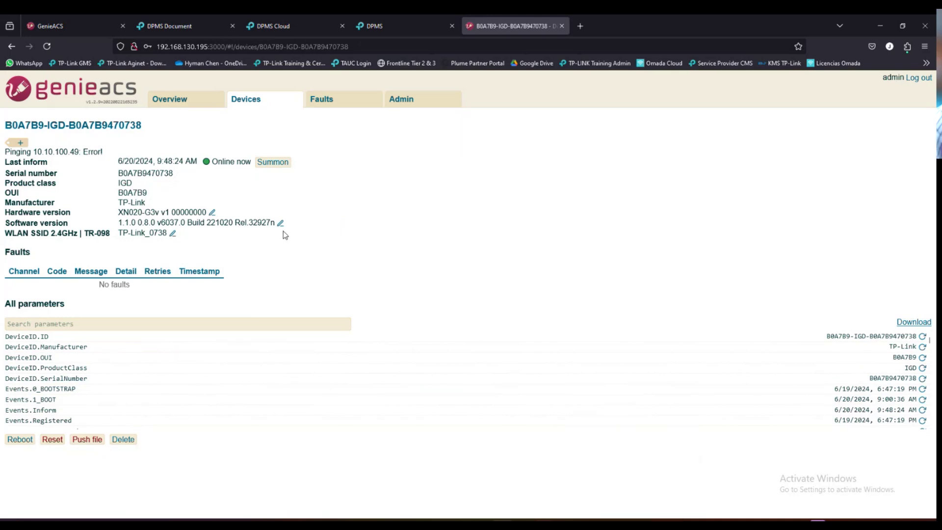
- Select the XN020-G3v, EX222, XC220-G3, HX220 and HX510 rows, then open EX222's details
{"action": "left_click", "coordinate": [248, 103]}
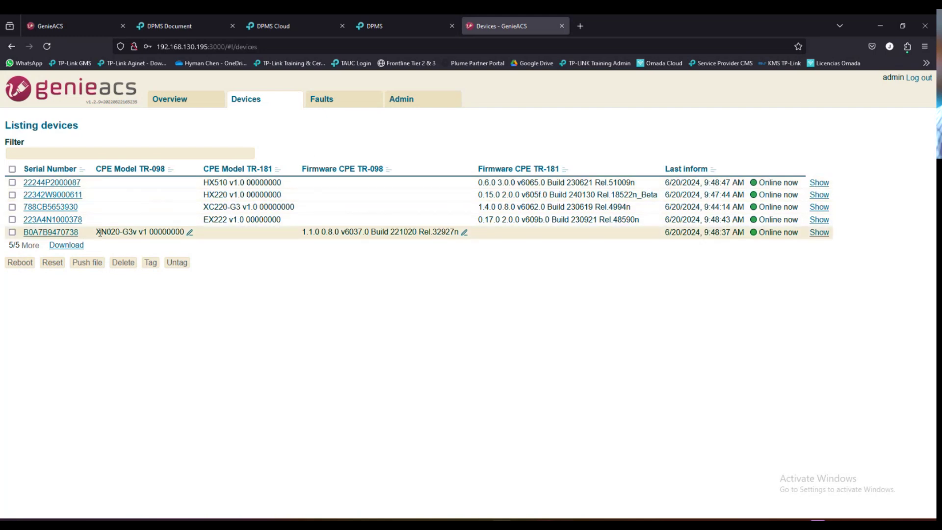
{"action": "left_click_drag", "start_coordinate": [97, 232], "coordinate": [133, 231]}
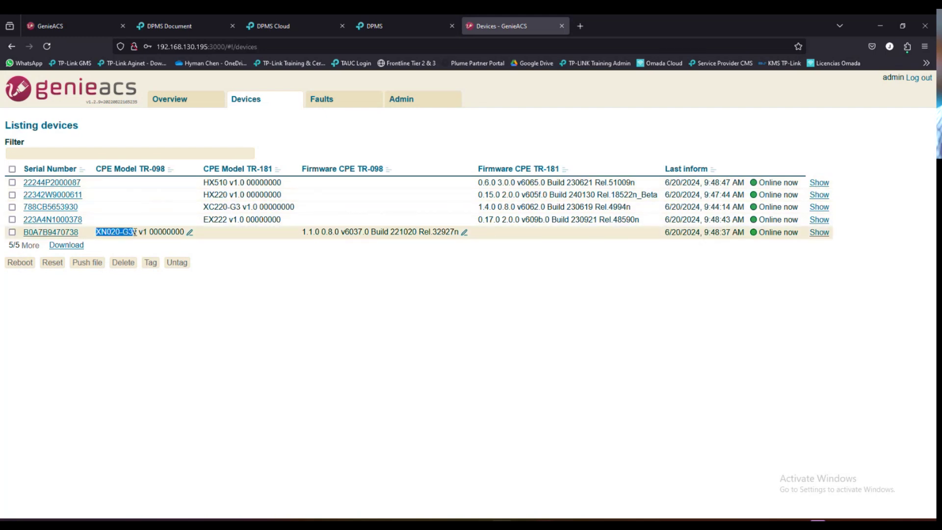
{"action": "left_click", "coordinate": [206, 219]}
{"action": "left_click", "coordinate": [209, 207]}
{"action": "left_click_drag", "start_coordinate": [216, 195], "coordinate": [225, 183]}
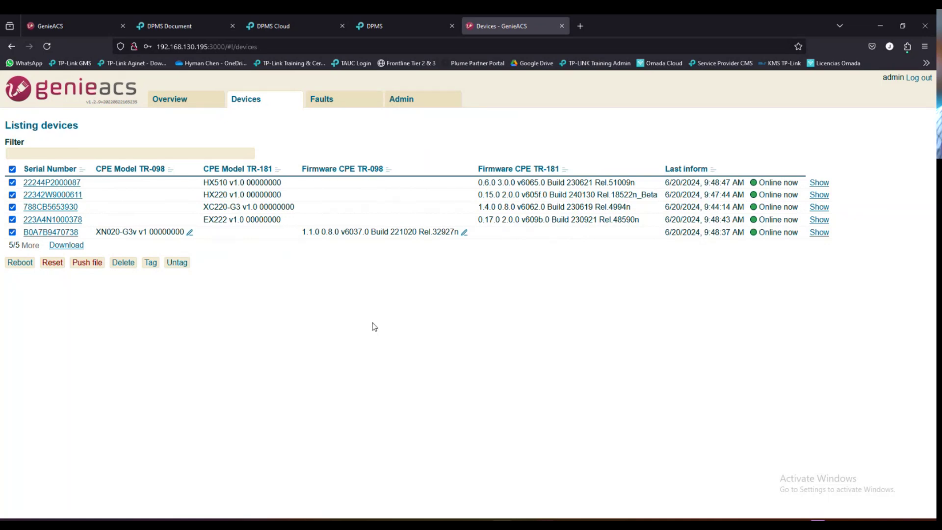
{"action": "double_click", "coordinate": [70, 221]}
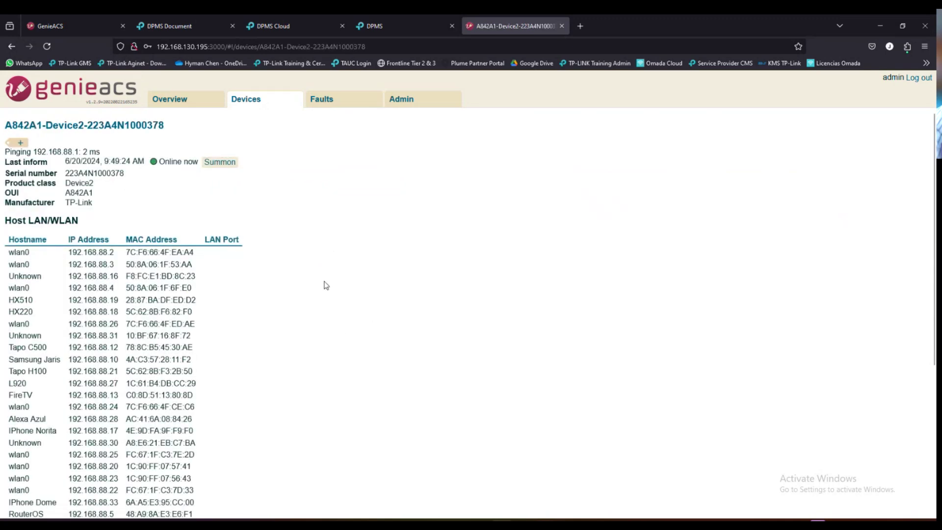
- Scroll through the EX222's Host LAN/WLAN clients on 192.168.88.x
{"action": "scroll", "coordinate": [320, 289], "scroll_direction": "down", "scroll_amount": 2}
{"action": "scroll", "coordinate": [320, 288], "scroll_direction": "up", "scroll_amount": 1}
{"action": "scroll", "coordinate": [270, 308], "scroll_direction": "down", "scroll_amount": 1}
{"action": "scroll", "coordinate": [272, 309], "scroll_direction": "up", "scroll_amount": 2}
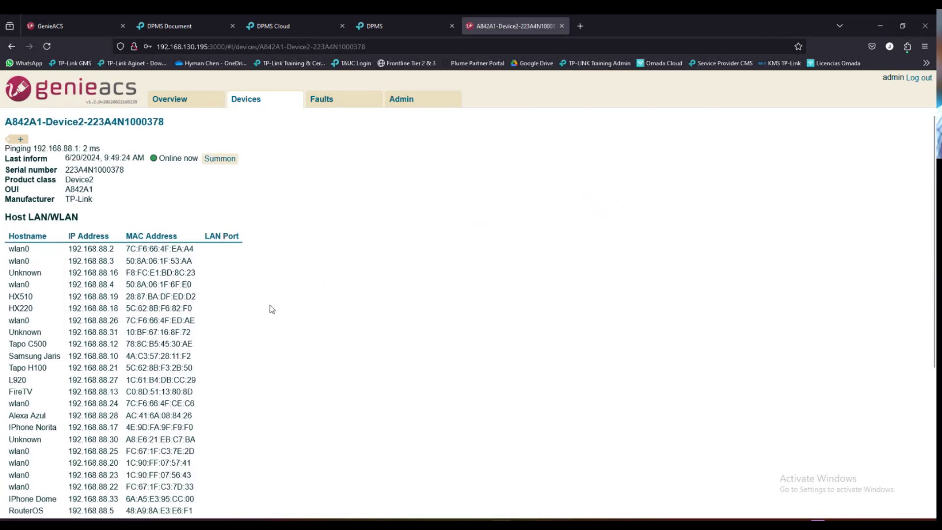
{"action": "scroll", "coordinate": [271, 309], "scroll_direction": "down", "scroll_amount": 2}
{"action": "scroll", "coordinate": [87, 244], "scroll_direction": "up", "scroll_amount": 2}
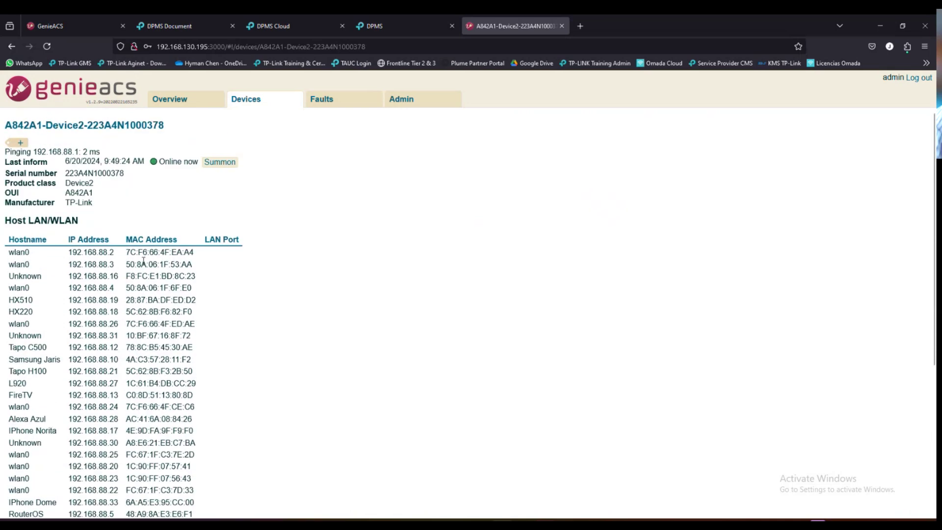
- Compare against the lab topology slide, recheck EX222's parameters, then return to the Devices list
{"action": "key", "text": "alt+Tab"}
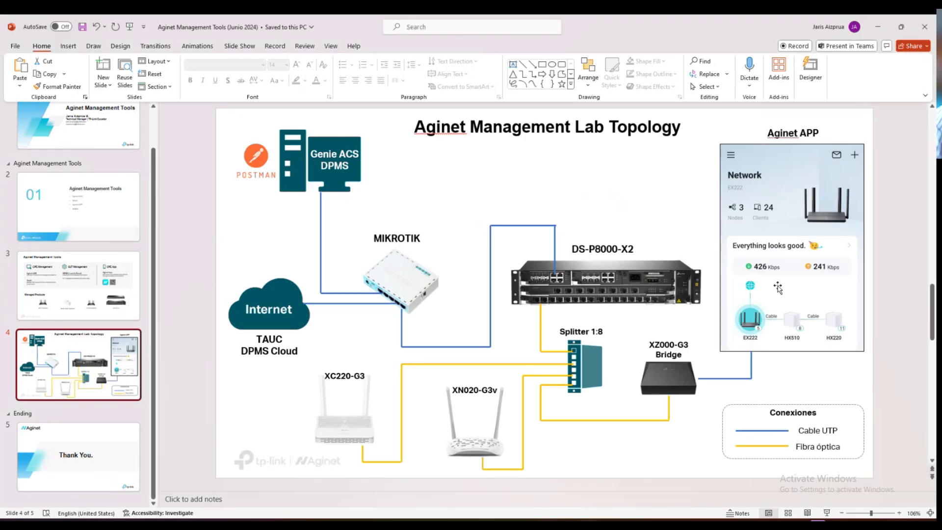
{"action": "left_click", "coordinate": [878, 27]}
{"action": "scroll", "coordinate": [150, 263], "scroll_direction": "down", "scroll_amount": 1}
{"action": "scroll", "coordinate": [185, 295], "scroll_direction": "down", "scroll_amount": 4}
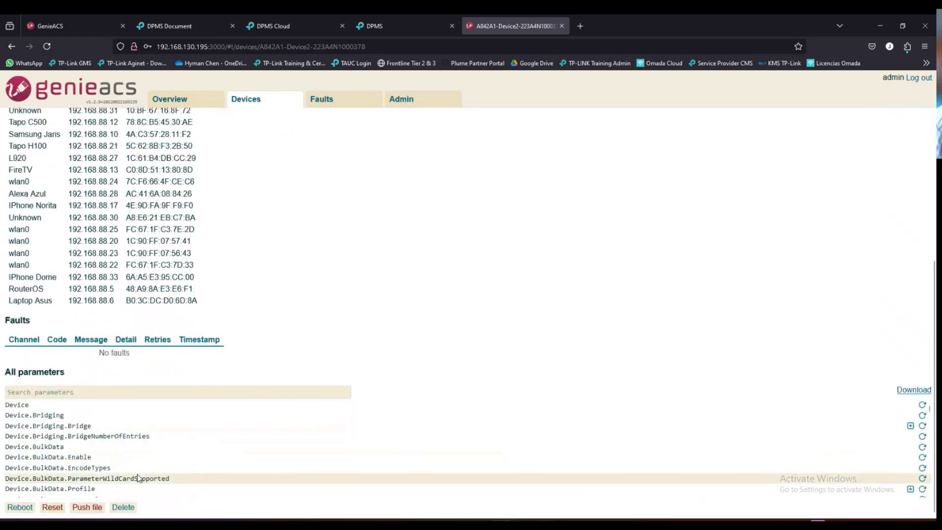
{"action": "scroll", "coordinate": [285, 286], "scroll_direction": "up", "scroll_amount": 5}
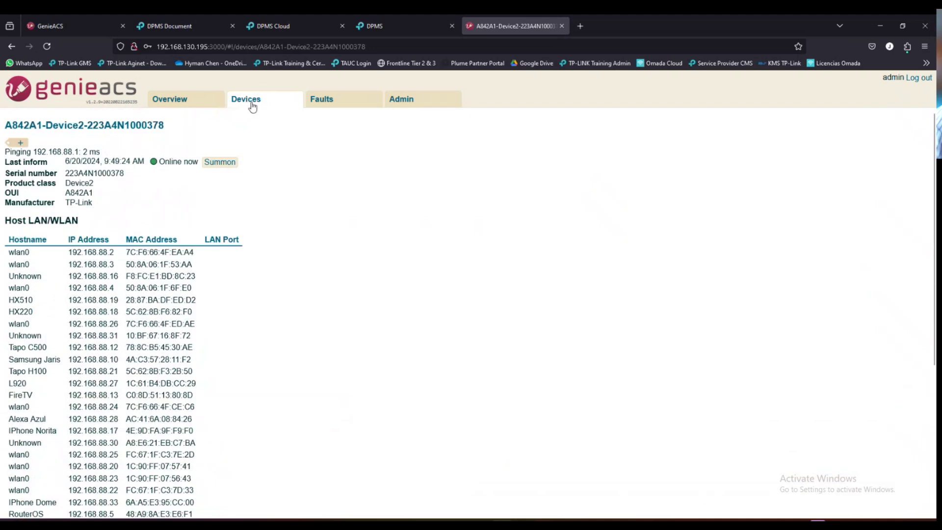
{"action": "left_click", "coordinate": [252, 107]}
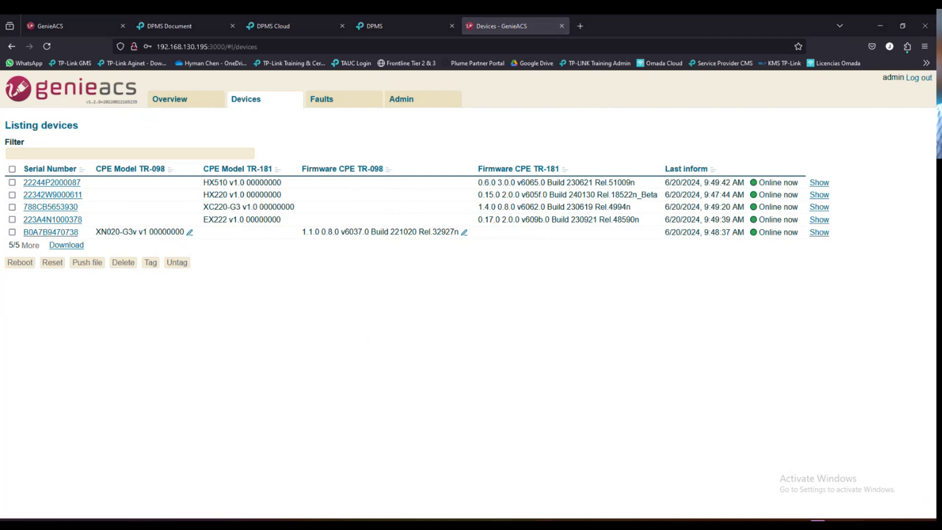
- Connect Windows to the secured DECONET Wi-Fi network via Quick Settings and close the flyout
{"action": "left_click", "coordinate": [903, 526]}
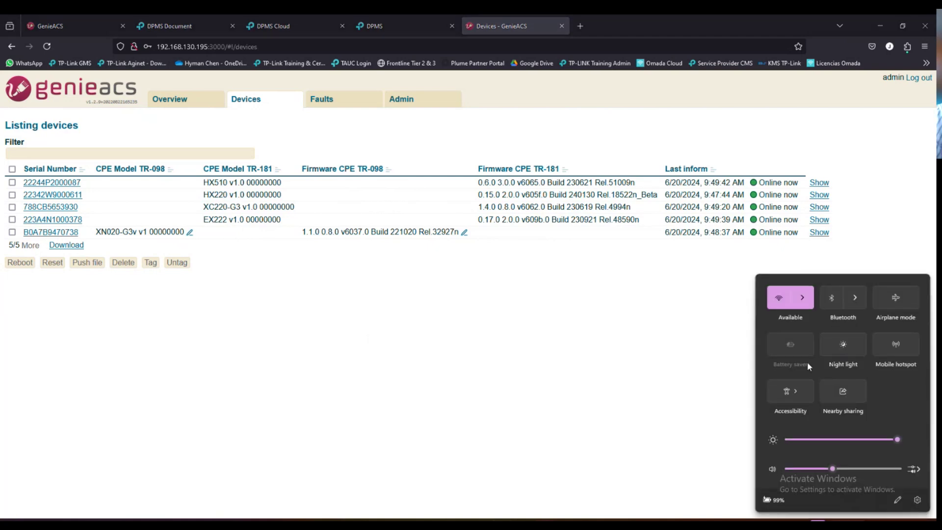
{"action": "left_click", "coordinate": [802, 305]}
{"action": "left_click", "coordinate": [810, 313]}
{"action": "left_click", "coordinate": [887, 352]}
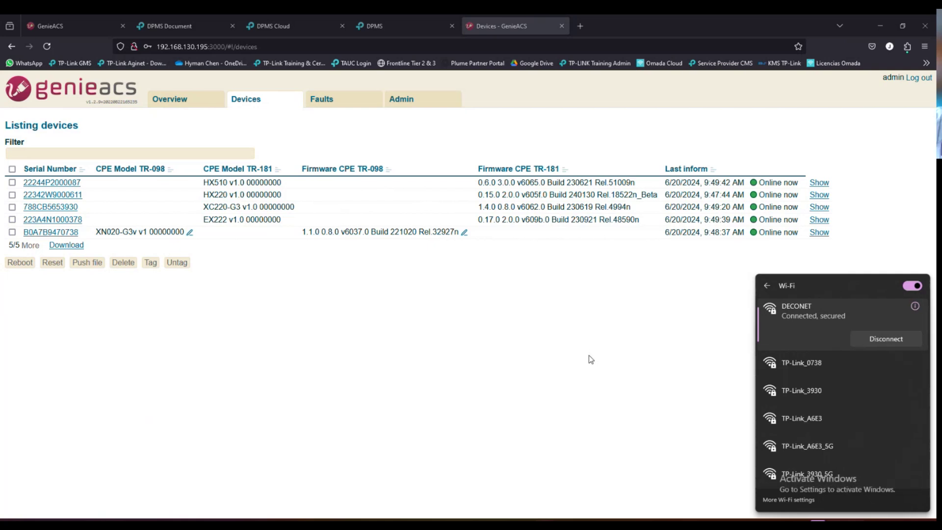
{"action": "left_click", "coordinate": [550, 389]}
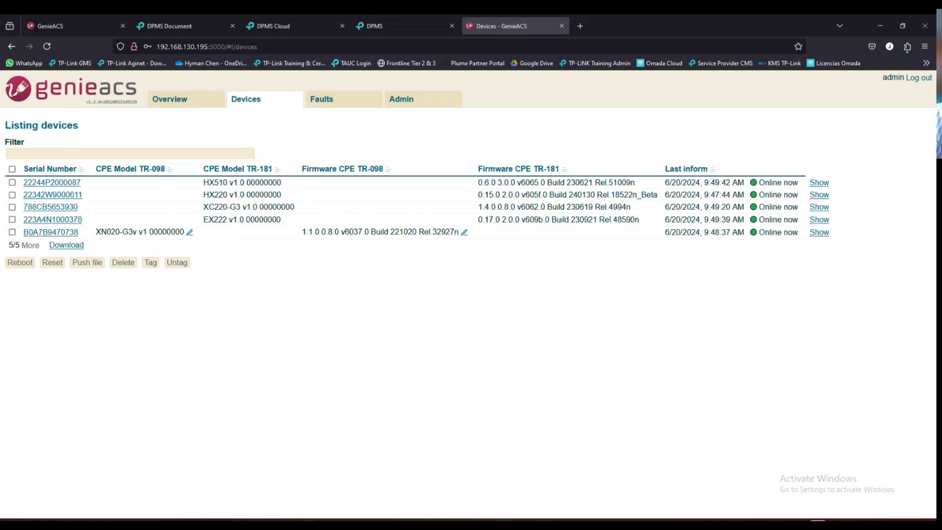
- Launch Phone Link by searching 'link' and open the Aginet app from the phone
{"action": "key", "text": "super"}
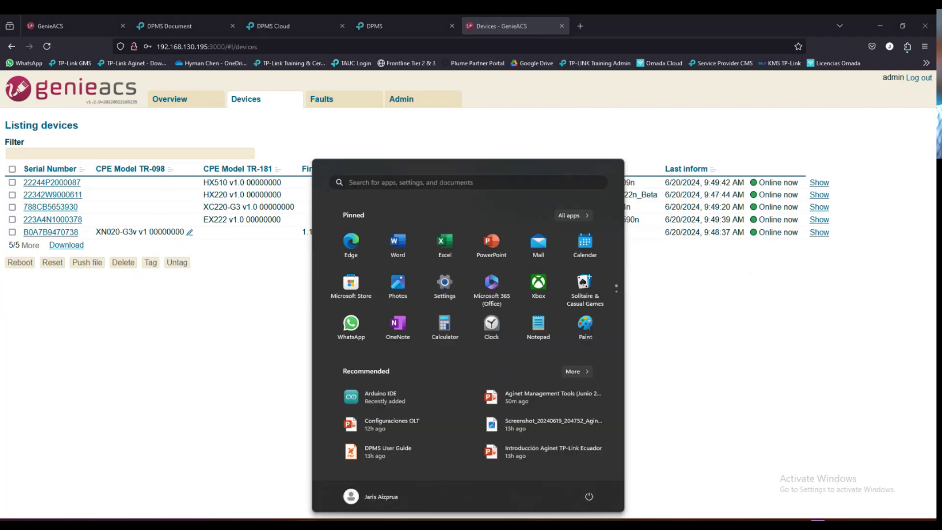
{"action": "type", "text": "link"}
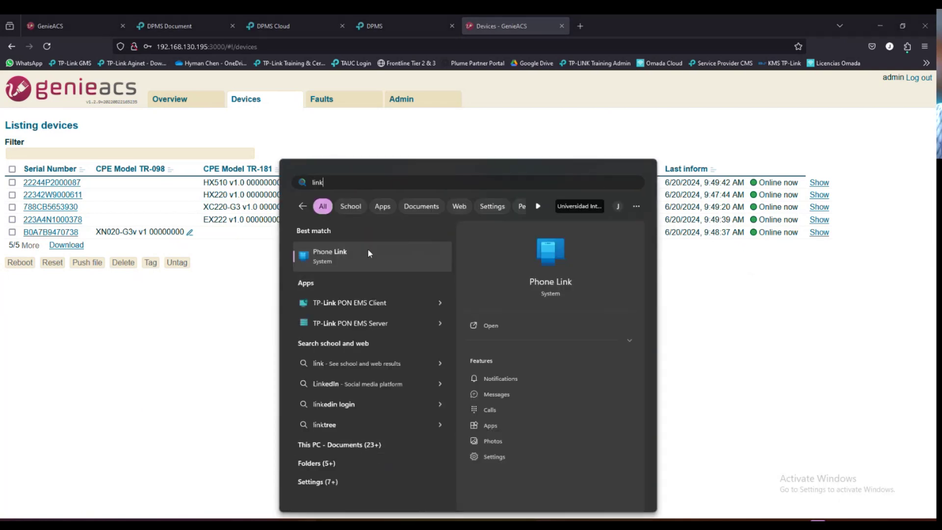
{"action": "left_click", "coordinate": [369, 254]}
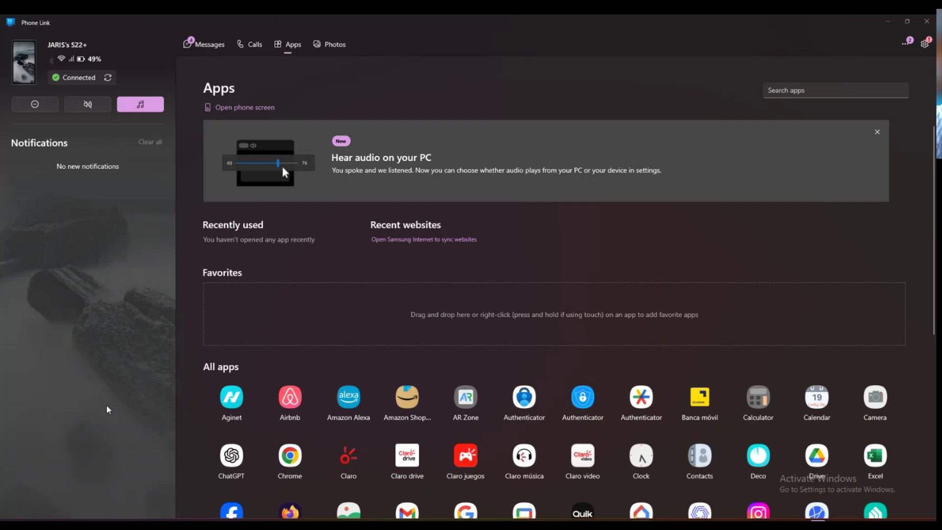
{"action": "left_click", "coordinate": [236, 398]}
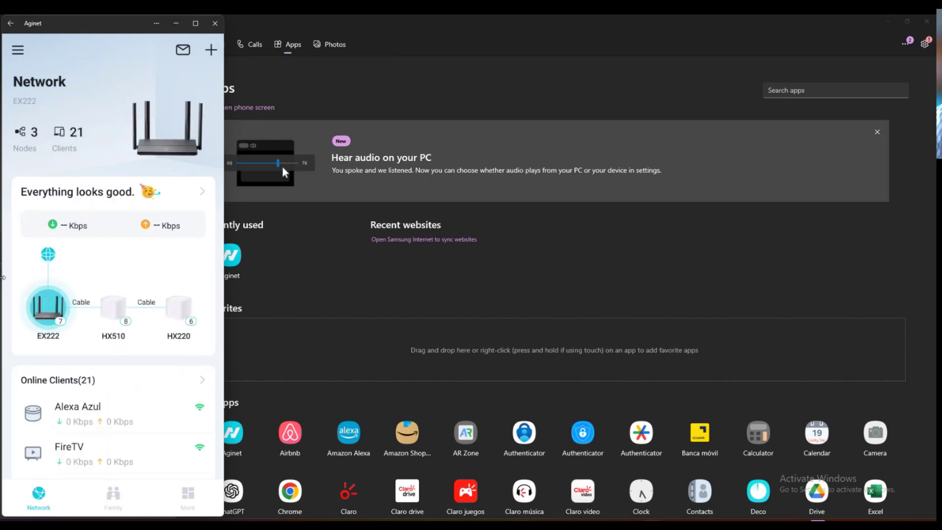
- Compare Aginet's EX222 network (3 nodes, 21 clients) with the lab topology slide
{"action": "key", "text": "alt+Tab"}
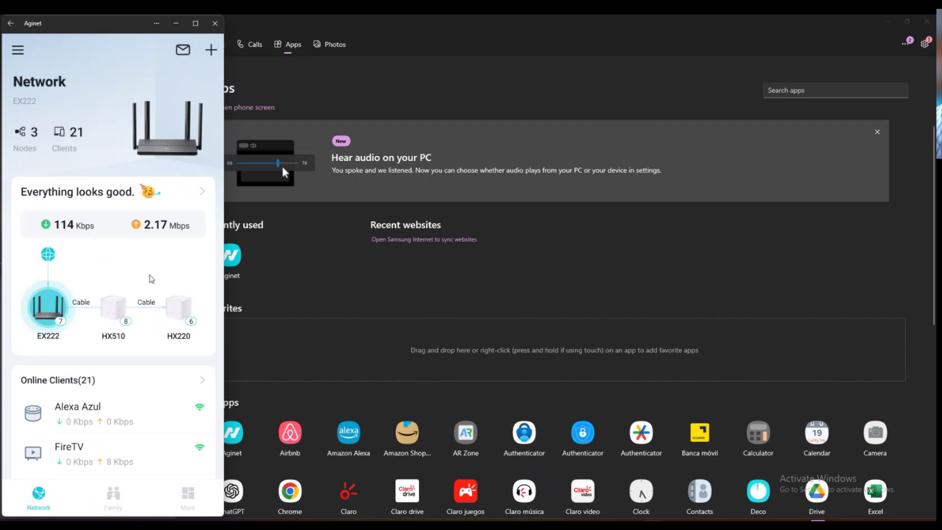
{"action": "left_click", "coordinate": [878, 27]}
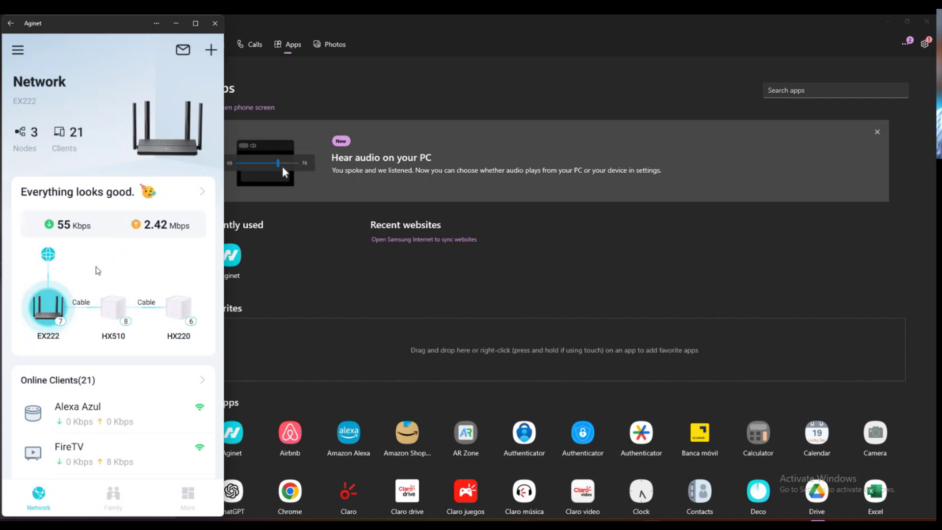
{"action": "scroll", "coordinate": [104, 336], "scroll_direction": "down", "scroll_amount": 2}
{"action": "scroll", "coordinate": [104, 337], "scroll_direction": "up", "scroll_amount": 2}
{"action": "scroll", "coordinate": [102, 334], "scroll_direction": "down", "scroll_amount": 5}
{"action": "scroll", "coordinate": [102, 333], "scroll_direction": "up", "scroll_amount": 5}
{"action": "scroll", "coordinate": [103, 336], "scroll_direction": "up", "scroll_amount": 1}
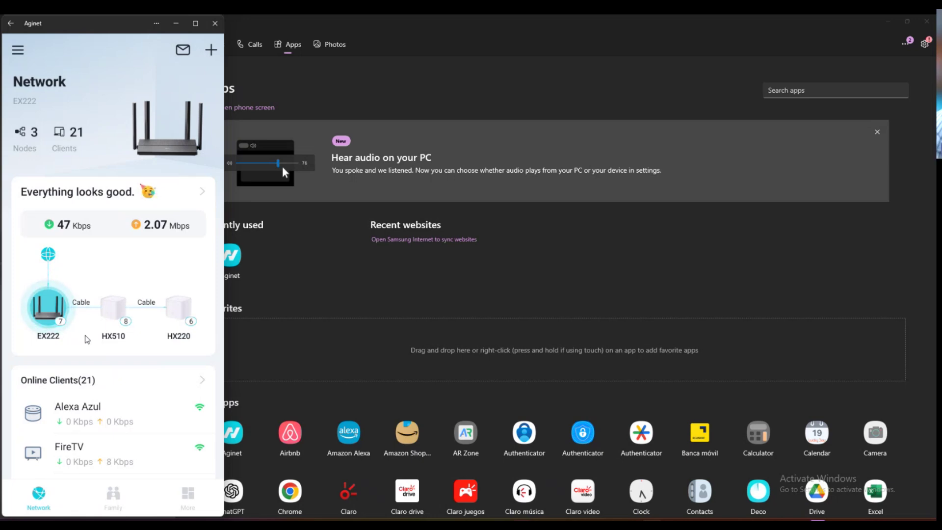
- Browse the 21 online clients, then open the 'Everything looks good' EX222, HX510, HX220 topology page
{"action": "scroll", "coordinate": [87, 339], "scroll_direction": "down", "scroll_amount": 3}
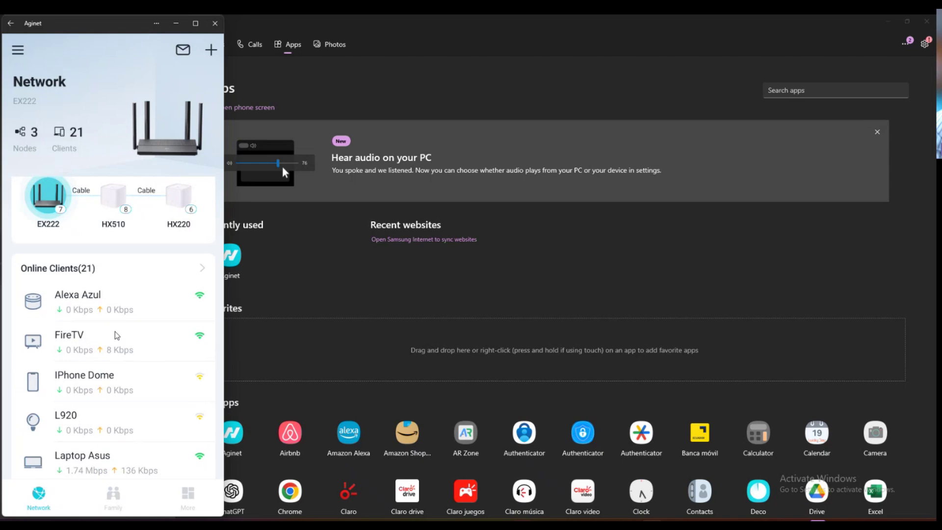
{"action": "scroll", "coordinate": [102, 332], "scroll_direction": "down", "scroll_amount": 5}
{"action": "scroll", "coordinate": [103, 332], "scroll_direction": "up", "scroll_amount": 3}
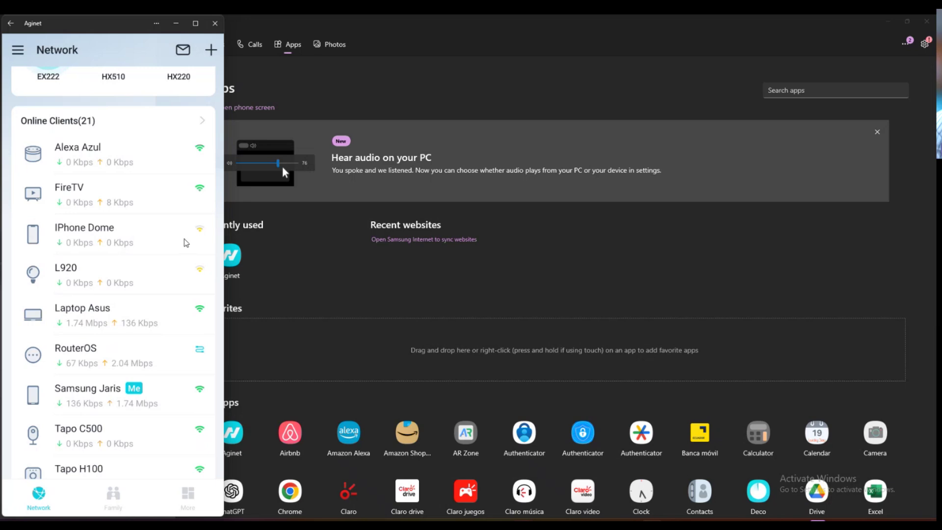
{"action": "scroll", "coordinate": [168, 319], "scroll_direction": "down", "scroll_amount": 10}
{"action": "scroll", "coordinate": [168, 319], "scroll_direction": "up", "scroll_amount": 5}
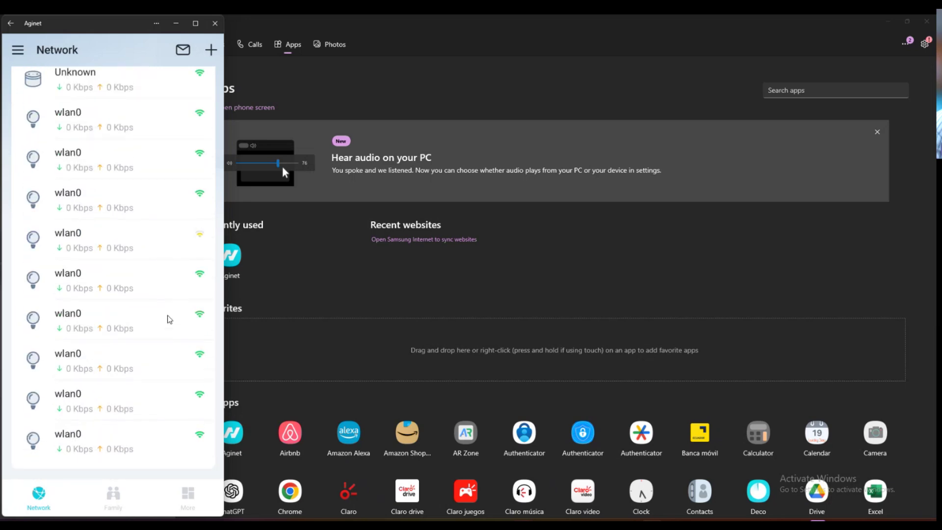
{"action": "scroll", "coordinate": [169, 319], "scroll_direction": "up", "scroll_amount": 4}
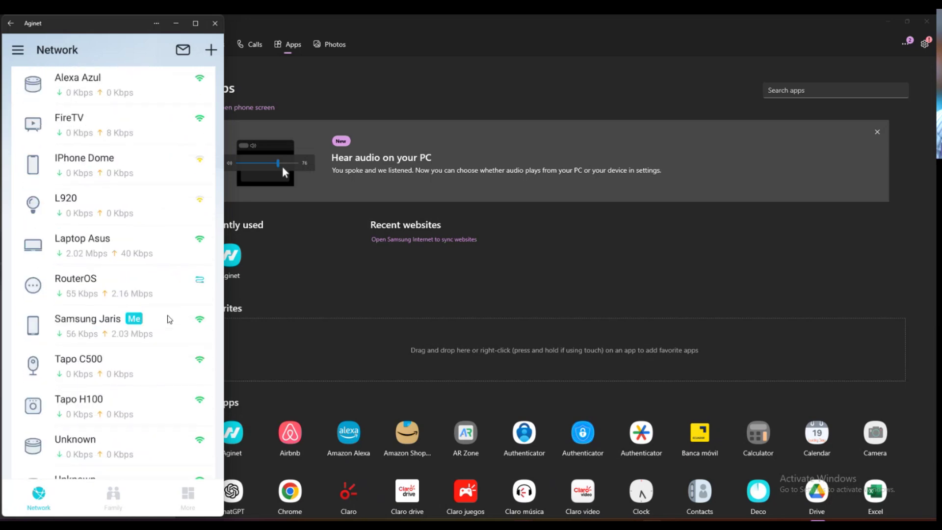
{"action": "scroll", "coordinate": [166, 324], "scroll_direction": "down", "scroll_amount": 8}
{"action": "scroll", "coordinate": [162, 333], "scroll_direction": "up", "scroll_amount": 10}
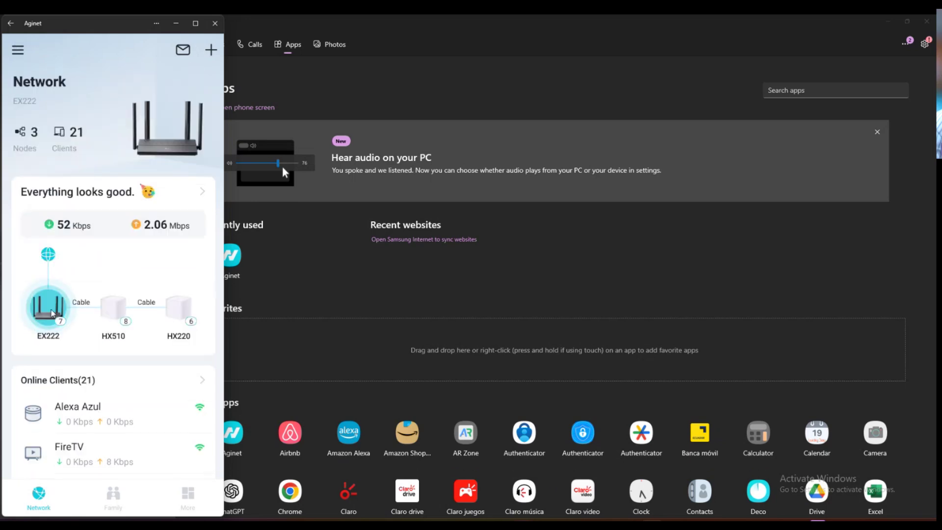
{"action": "left_click", "coordinate": [59, 315]}
{"action": "left_click", "coordinate": [47, 327]}
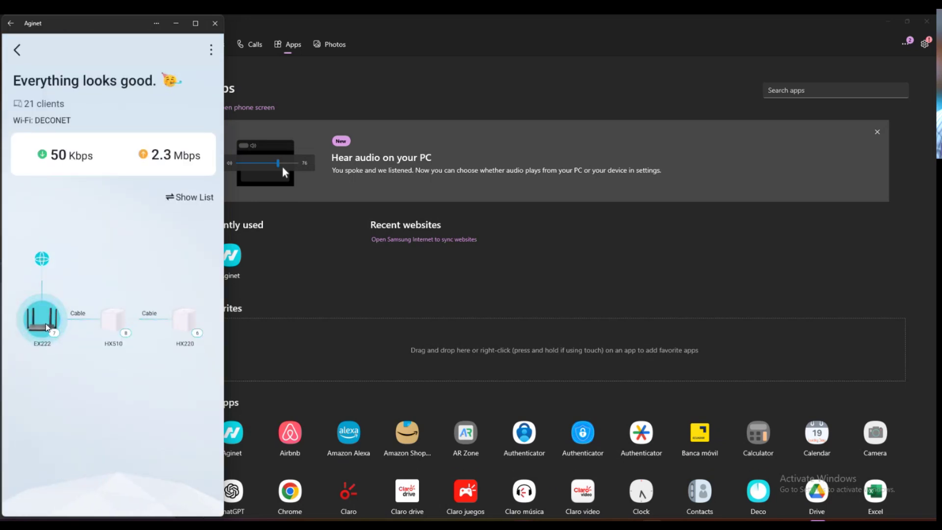
{"action": "scroll", "coordinate": [107, 339], "scroll_direction": "down", "scroll_amount": 3}
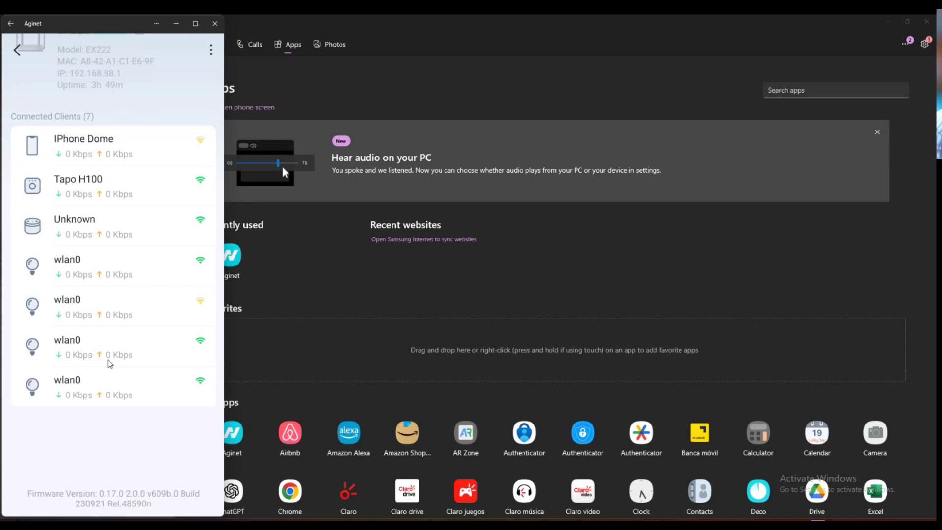
{"action": "scroll", "coordinate": [109, 351], "scroll_direction": "up", "scroll_amount": 3}
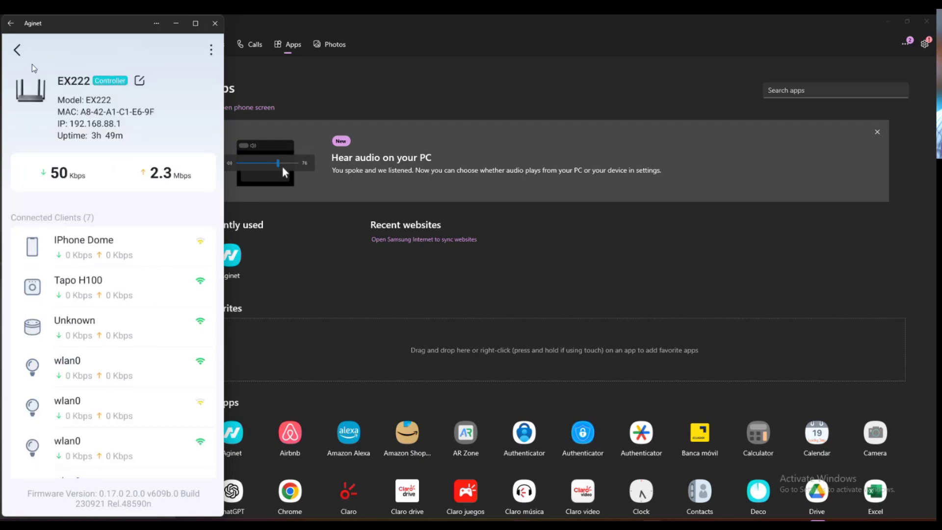
{"action": "left_click", "coordinate": [17, 51]}
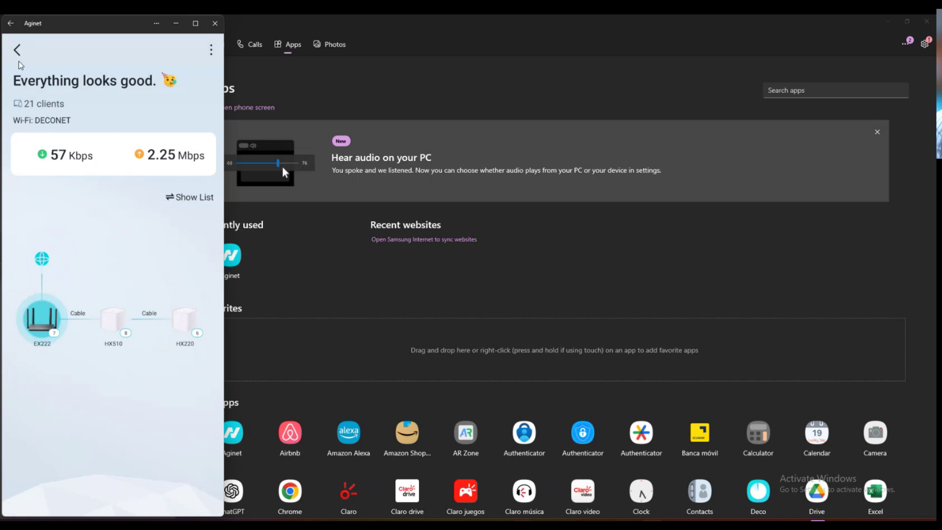
{"action": "left_click", "coordinate": [114, 323]}
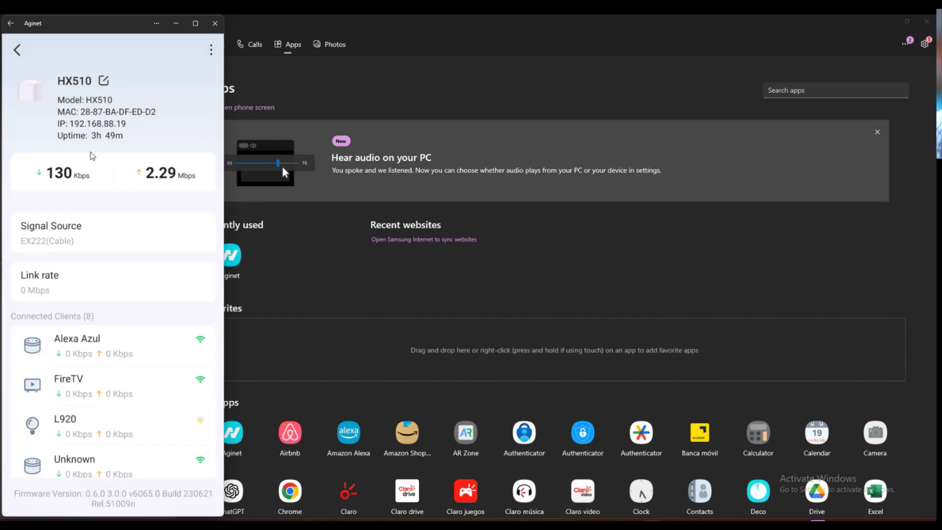
{"action": "scroll", "coordinate": [96, 250], "scroll_direction": "down", "scroll_amount": 3}
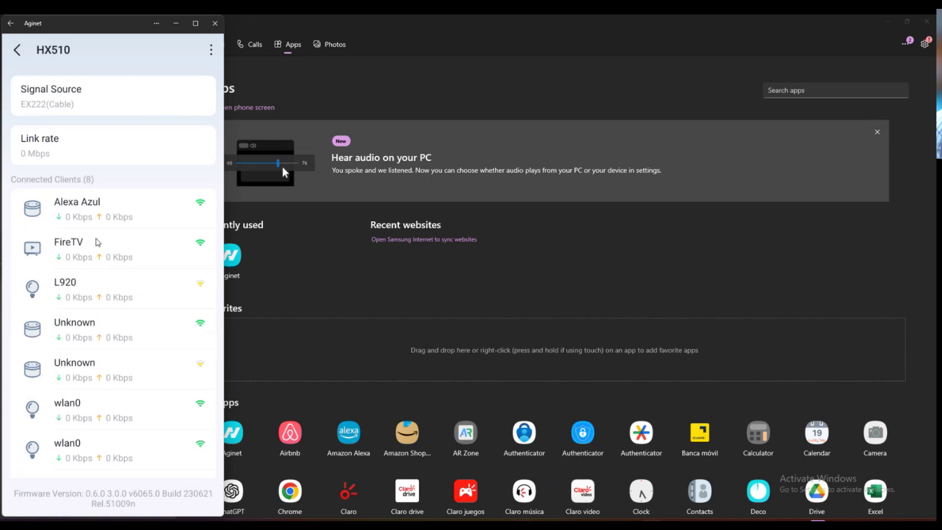
{"action": "scroll", "coordinate": [85, 290], "scroll_direction": "down", "scroll_amount": 2}
{"action": "scroll", "coordinate": [90, 240], "scroll_direction": "up", "scroll_amount": 2}
{"action": "left_click", "coordinate": [17, 51]}
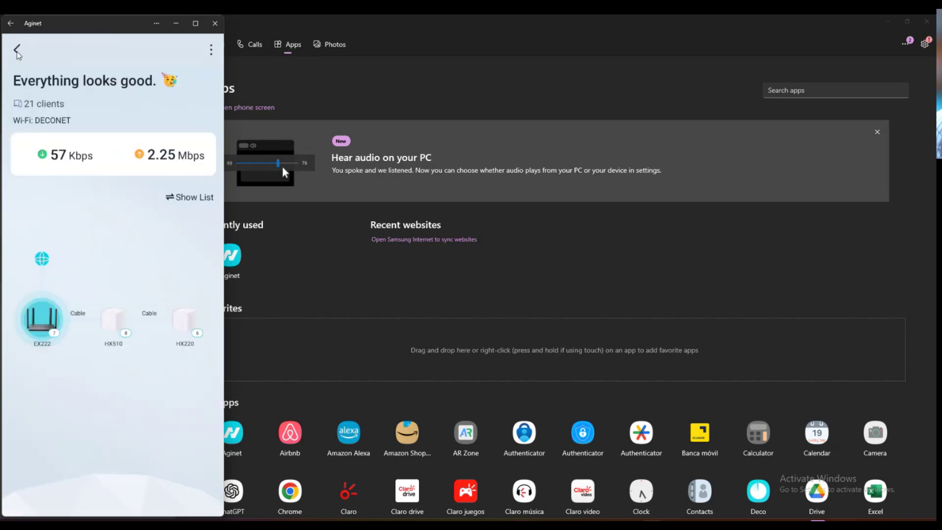
{"action": "left_click", "coordinate": [190, 328]}
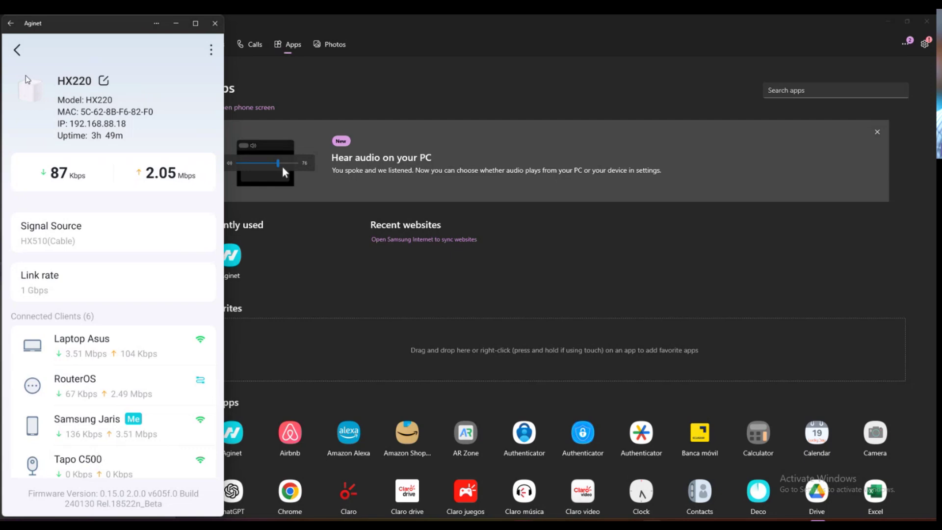
{"action": "left_click", "coordinate": [16, 50]}
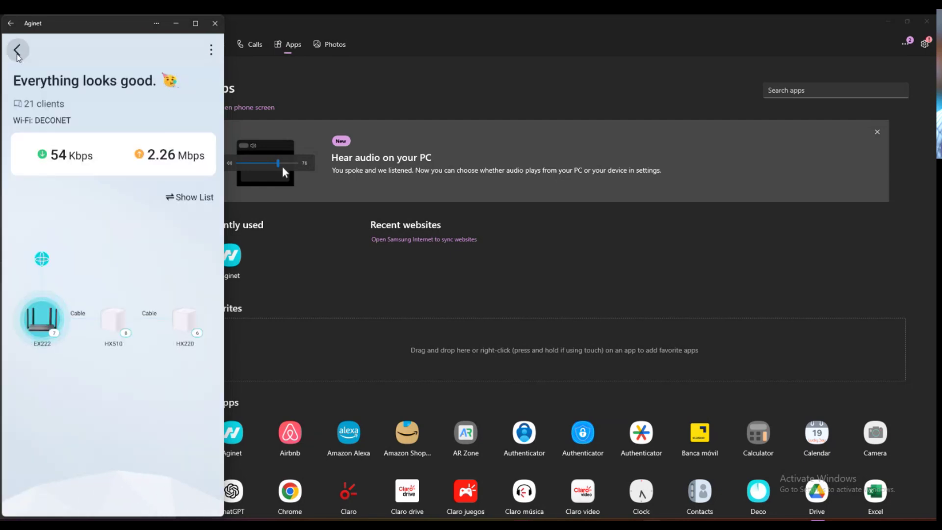
- Return to the Network home, browse the online clients' rates, and open Family Parental Controls
{"action": "left_click", "coordinate": [18, 52]}
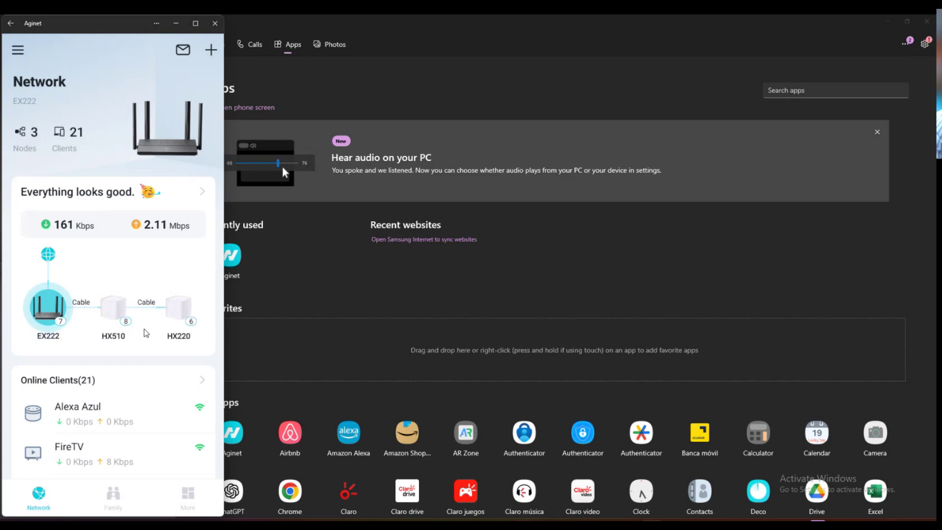
{"action": "scroll", "coordinate": [130, 349], "scroll_direction": "down", "scroll_amount": 3}
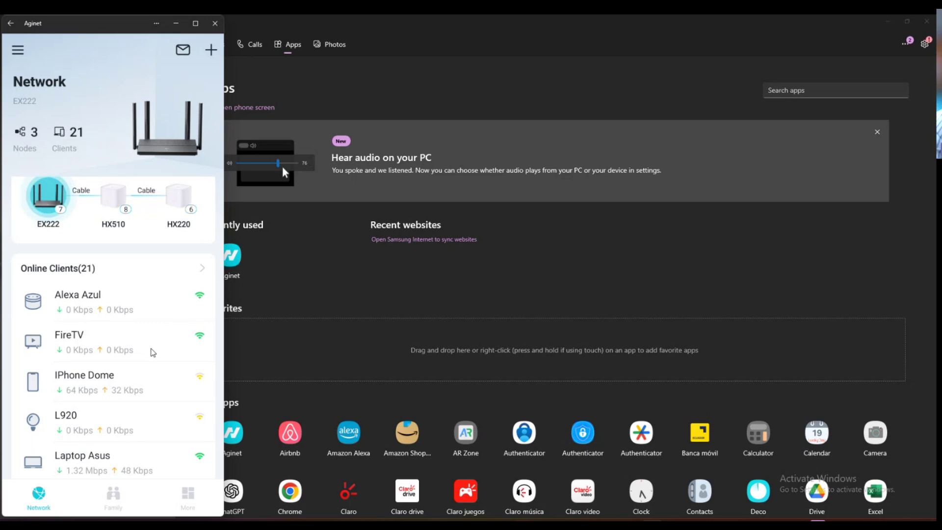
{"action": "scroll", "coordinate": [193, 338], "scroll_direction": "down", "scroll_amount": 1}
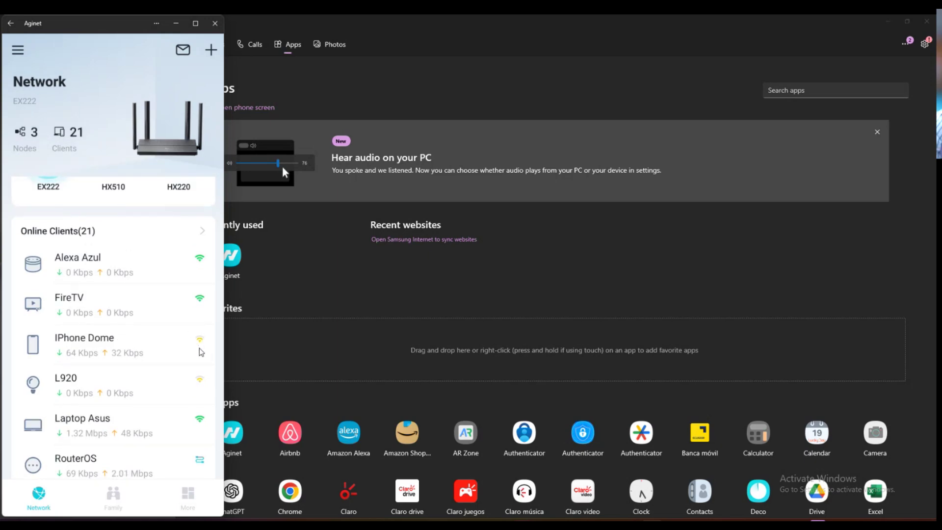
{"action": "scroll", "coordinate": [187, 407], "scroll_direction": "down", "scroll_amount": 3}
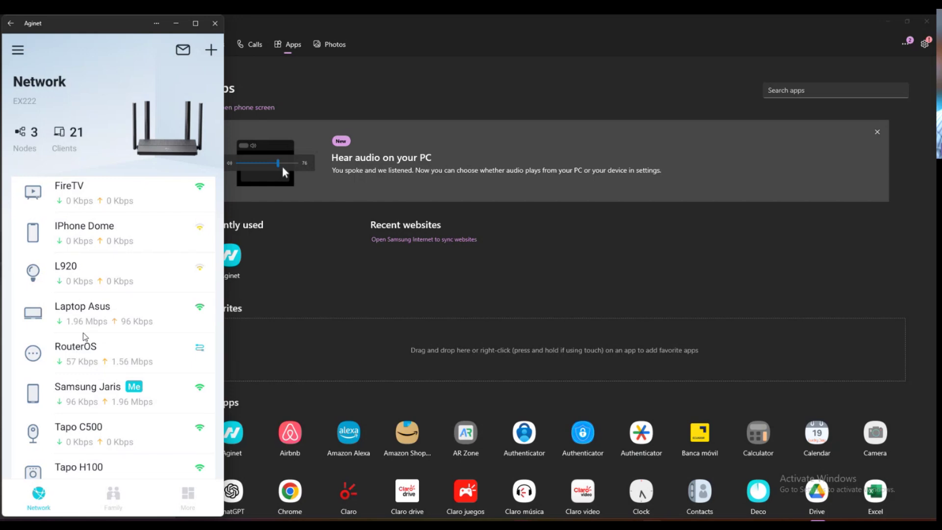
{"action": "scroll", "coordinate": [90, 383], "scroll_direction": "down", "scroll_amount": 1}
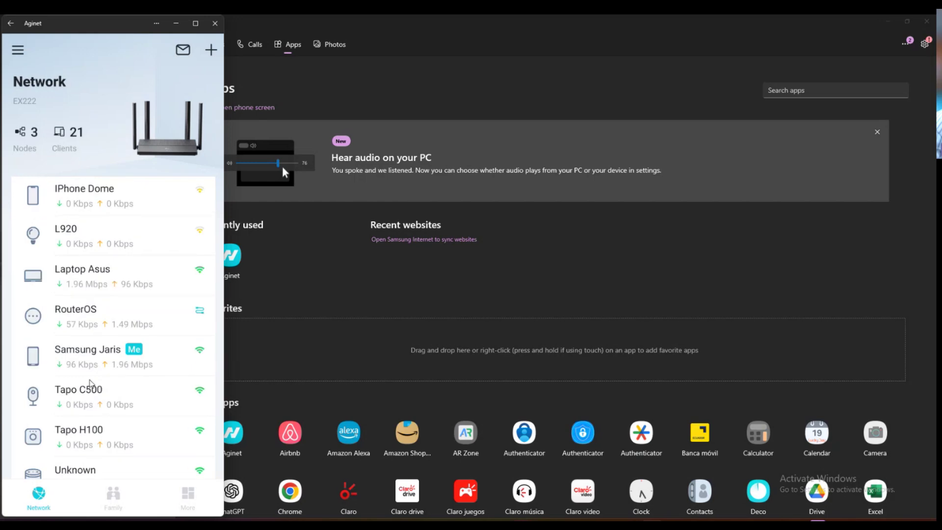
{"action": "left_click", "coordinate": [113, 496]}
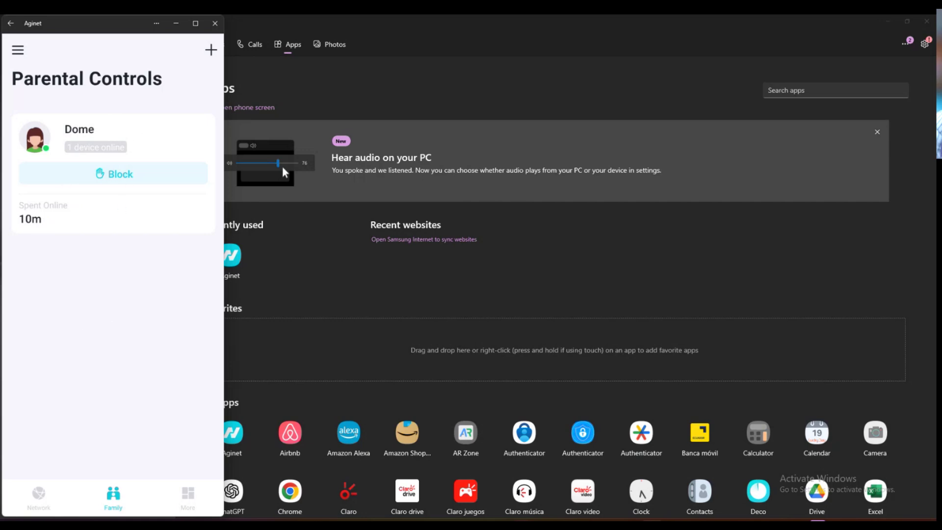
- Review the IPv4 Internet Connection details from the More settings list
{"action": "left_click", "coordinate": [188, 503]}
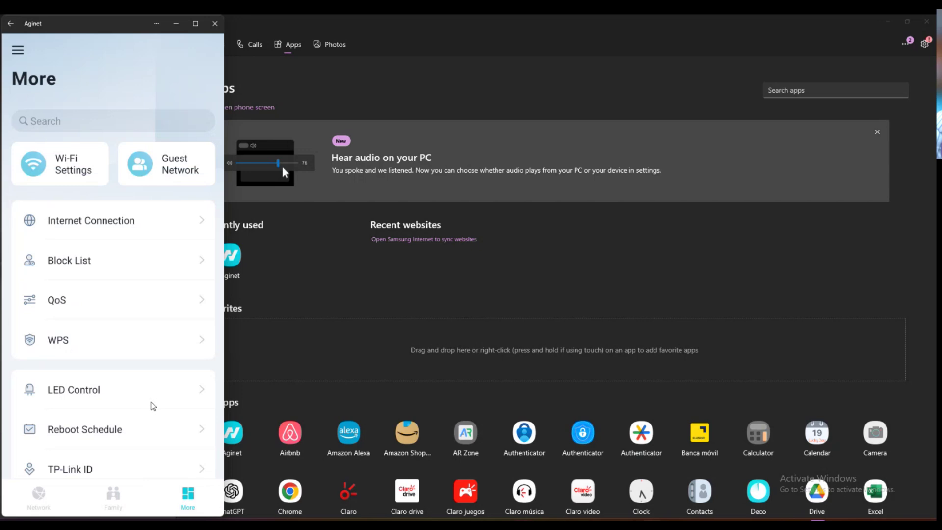
{"action": "scroll", "coordinate": [152, 405], "scroll_direction": "down", "scroll_amount": 2}
{"action": "scroll", "coordinate": [153, 405], "scroll_direction": "up", "scroll_amount": 2}
{"action": "scroll", "coordinate": [94, 343], "scroll_direction": "down", "scroll_amount": 3}
{"action": "scroll", "coordinate": [83, 393], "scroll_direction": "up", "scroll_amount": 3}
{"action": "left_click", "coordinate": [102, 229]}
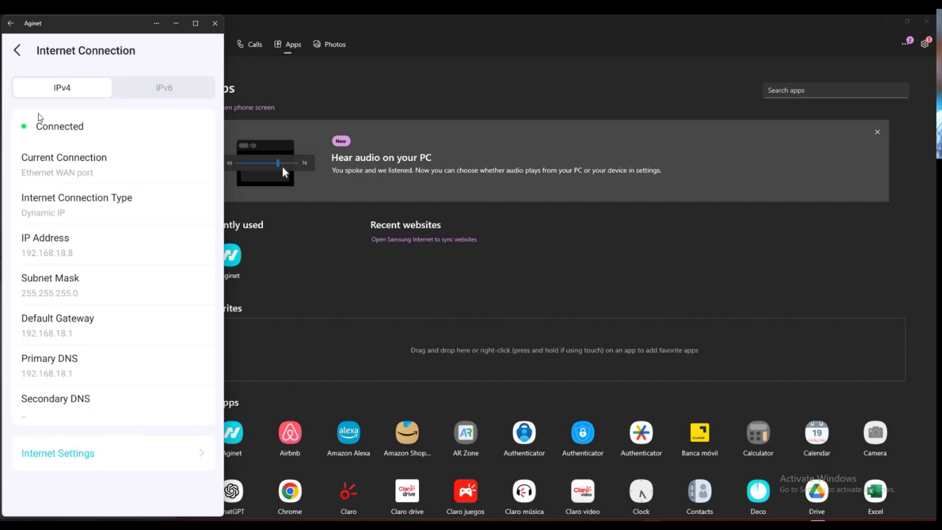
{"action": "left_click", "coordinate": [17, 53]}
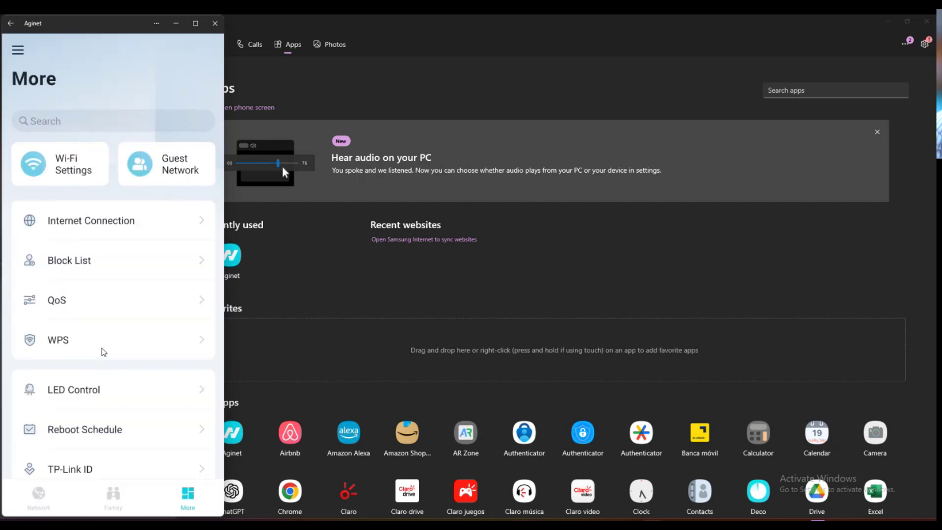
- Open Wi-Fi Settings, which shows only a Protected content notice on the PC
{"action": "scroll", "coordinate": [102, 350], "scroll_direction": "down", "scroll_amount": 2}
{"action": "scroll", "coordinate": [102, 351], "scroll_direction": "up", "scroll_amount": 2}
{"action": "scroll", "coordinate": [102, 351], "scroll_direction": "down", "scroll_amount": 2}
{"action": "scroll", "coordinate": [102, 352], "scroll_direction": "up", "scroll_amount": 2}
{"action": "left_click", "coordinate": [72, 160]}
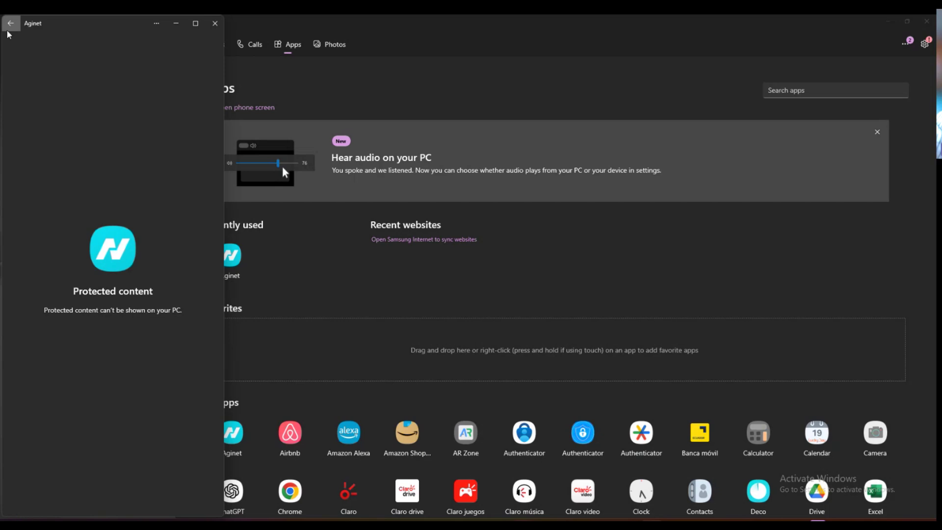
- Restart the mirrored Aginet app and view the Reboot Schedule under More
{"action": "left_click", "coordinate": [215, 23]}
{"action": "left_click", "coordinate": [231, 260]}
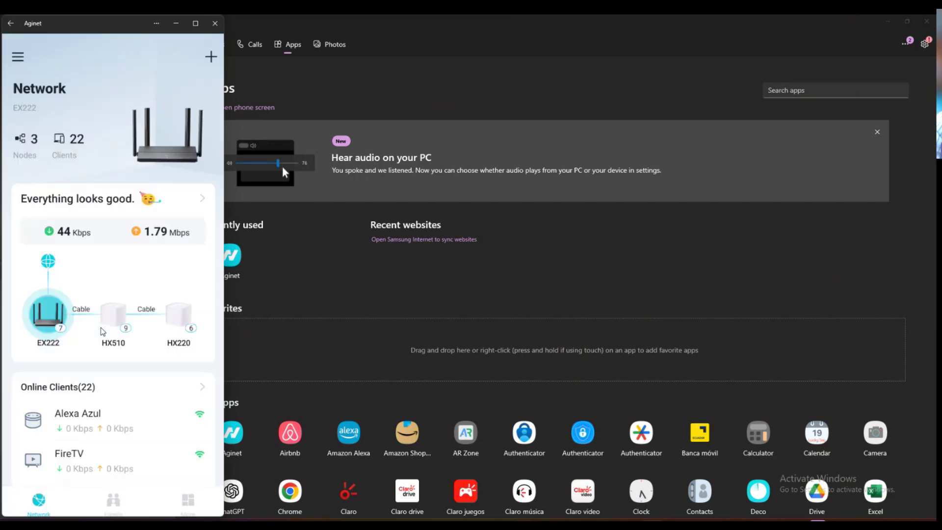
{"action": "left_click", "coordinate": [197, 503]}
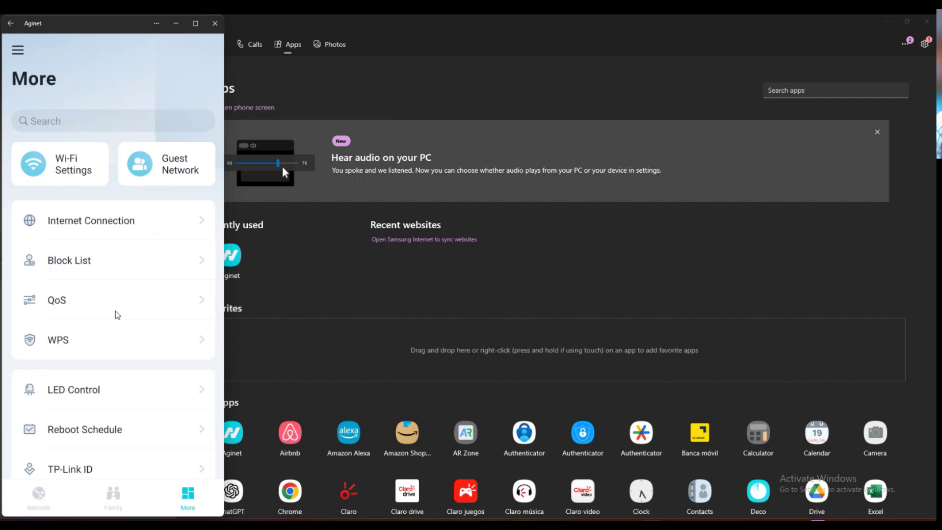
{"action": "scroll", "coordinate": [117, 315], "scroll_direction": "down", "scroll_amount": 3}
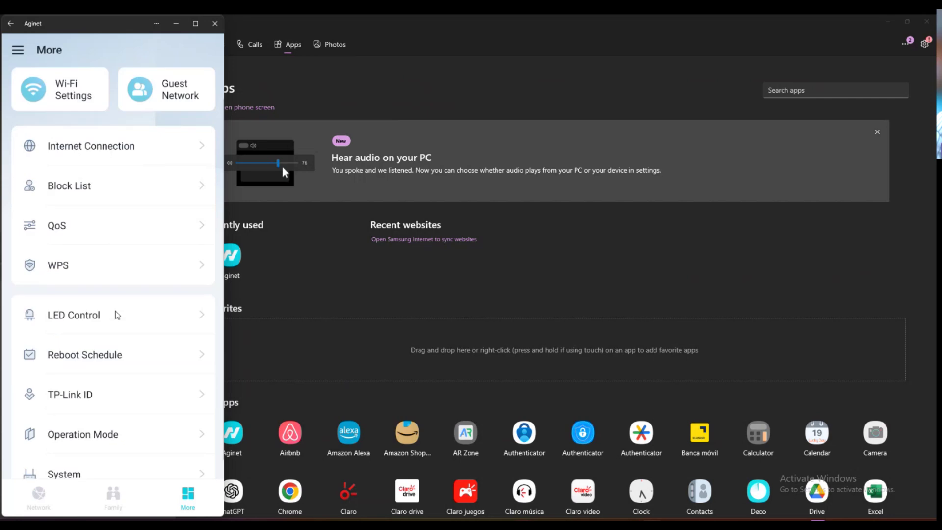
{"action": "left_click", "coordinate": [108, 338]}
{"action": "left_click", "coordinate": [19, 51]}
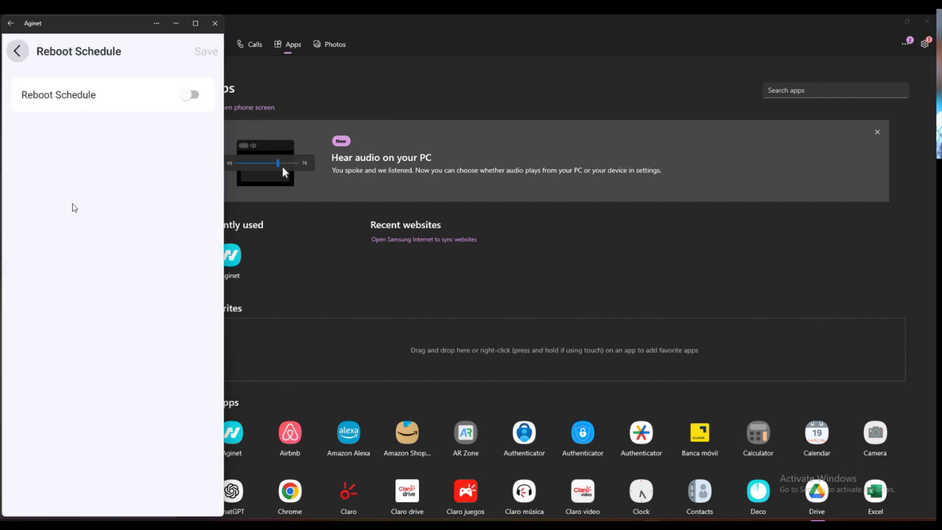
- View the TP-Link ID settings, restart Aginet, then bring Firefox to the front
{"action": "left_click", "coordinate": [105, 383]}
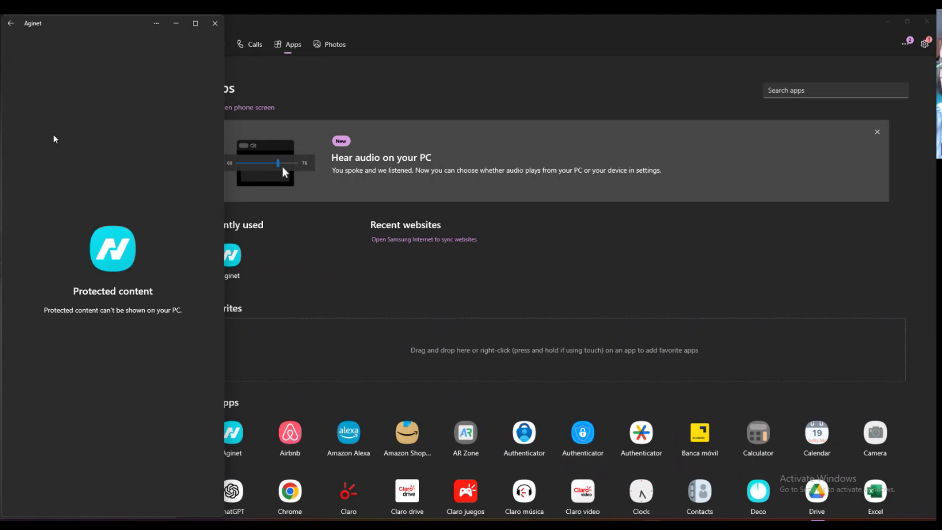
{"action": "left_click", "coordinate": [215, 24]}
{"action": "left_click", "coordinate": [216, 265]}
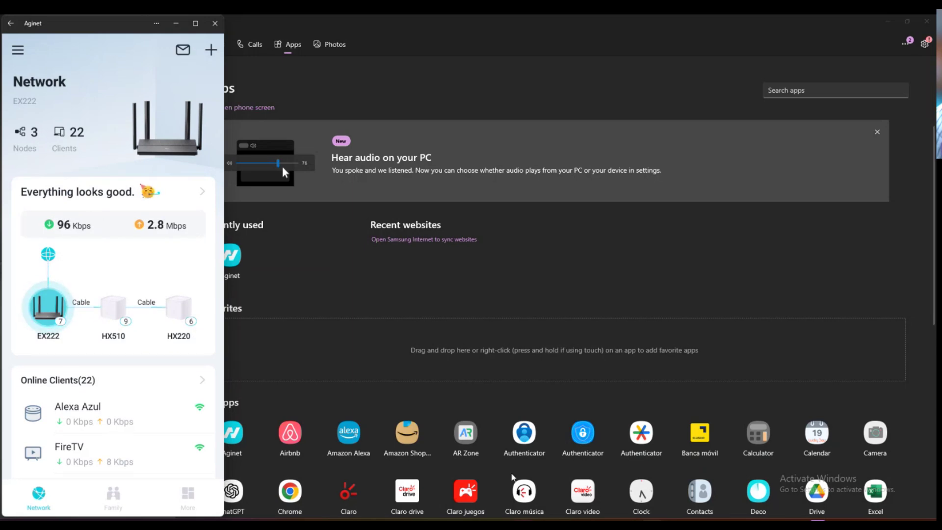
{"action": "mouse_move", "coordinate": [481, 526]}
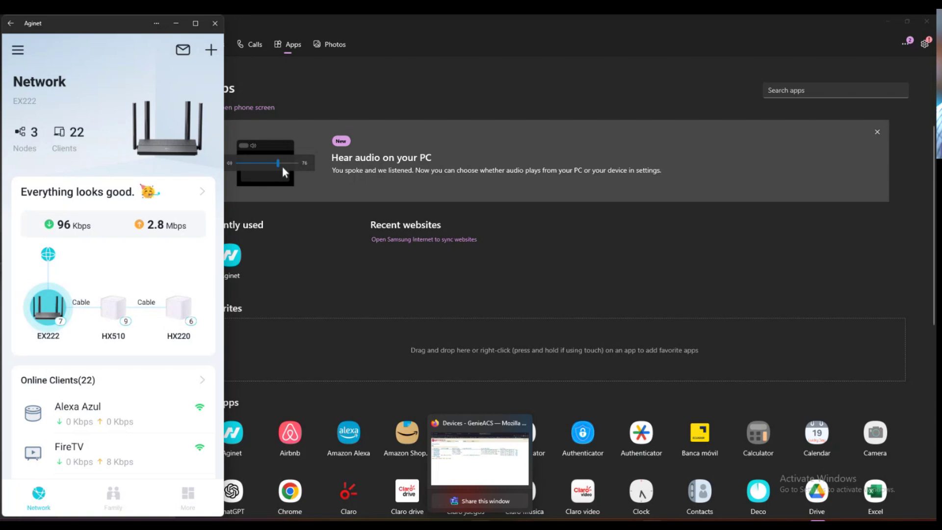
{"action": "left_click", "coordinate": [480, 461]}
- Open the TAUC Login bookmark in a new tab and log in with the saved TP-Link ID credentials
{"action": "key", "text": "ctrl+t"}
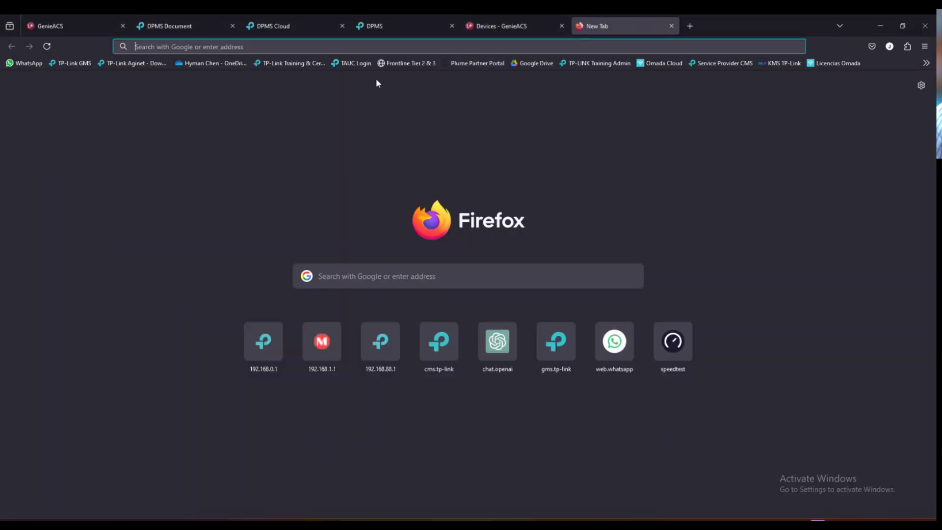
{"action": "left_click", "coordinate": [351, 64]}
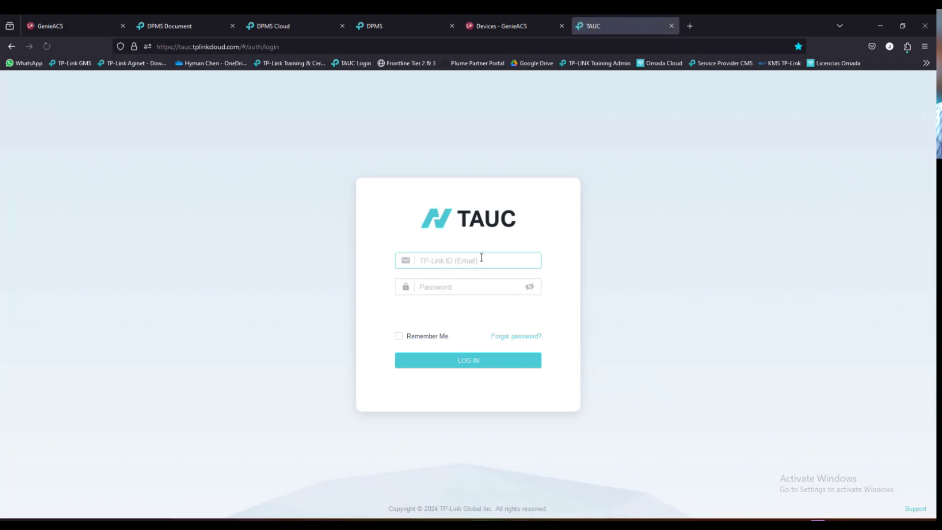
{"action": "left_click", "coordinate": [478, 261]}
{"action": "left_click", "coordinate": [463, 276]}
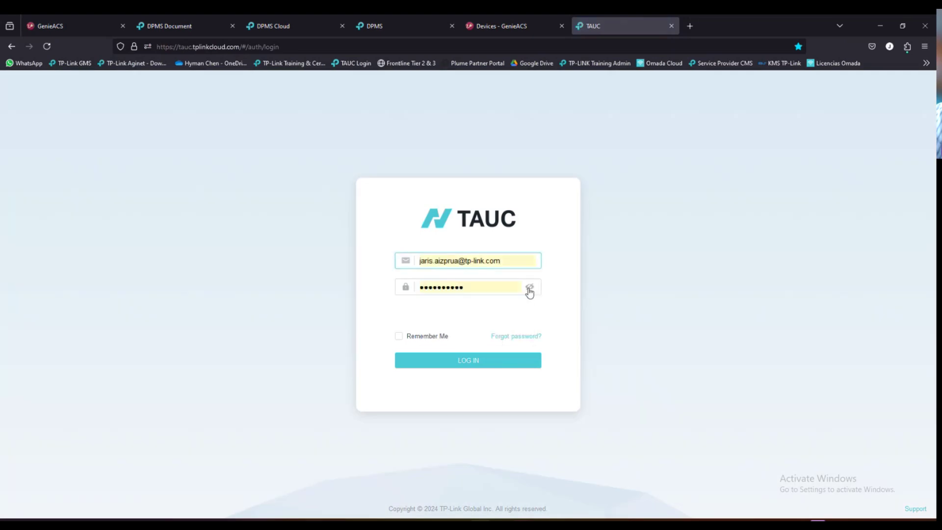
{"action": "left_click", "coordinate": [470, 363]}
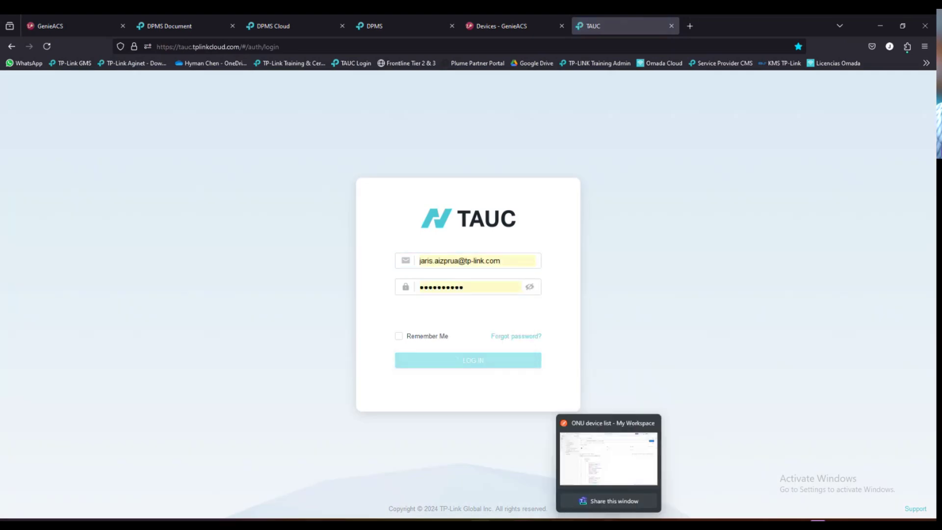